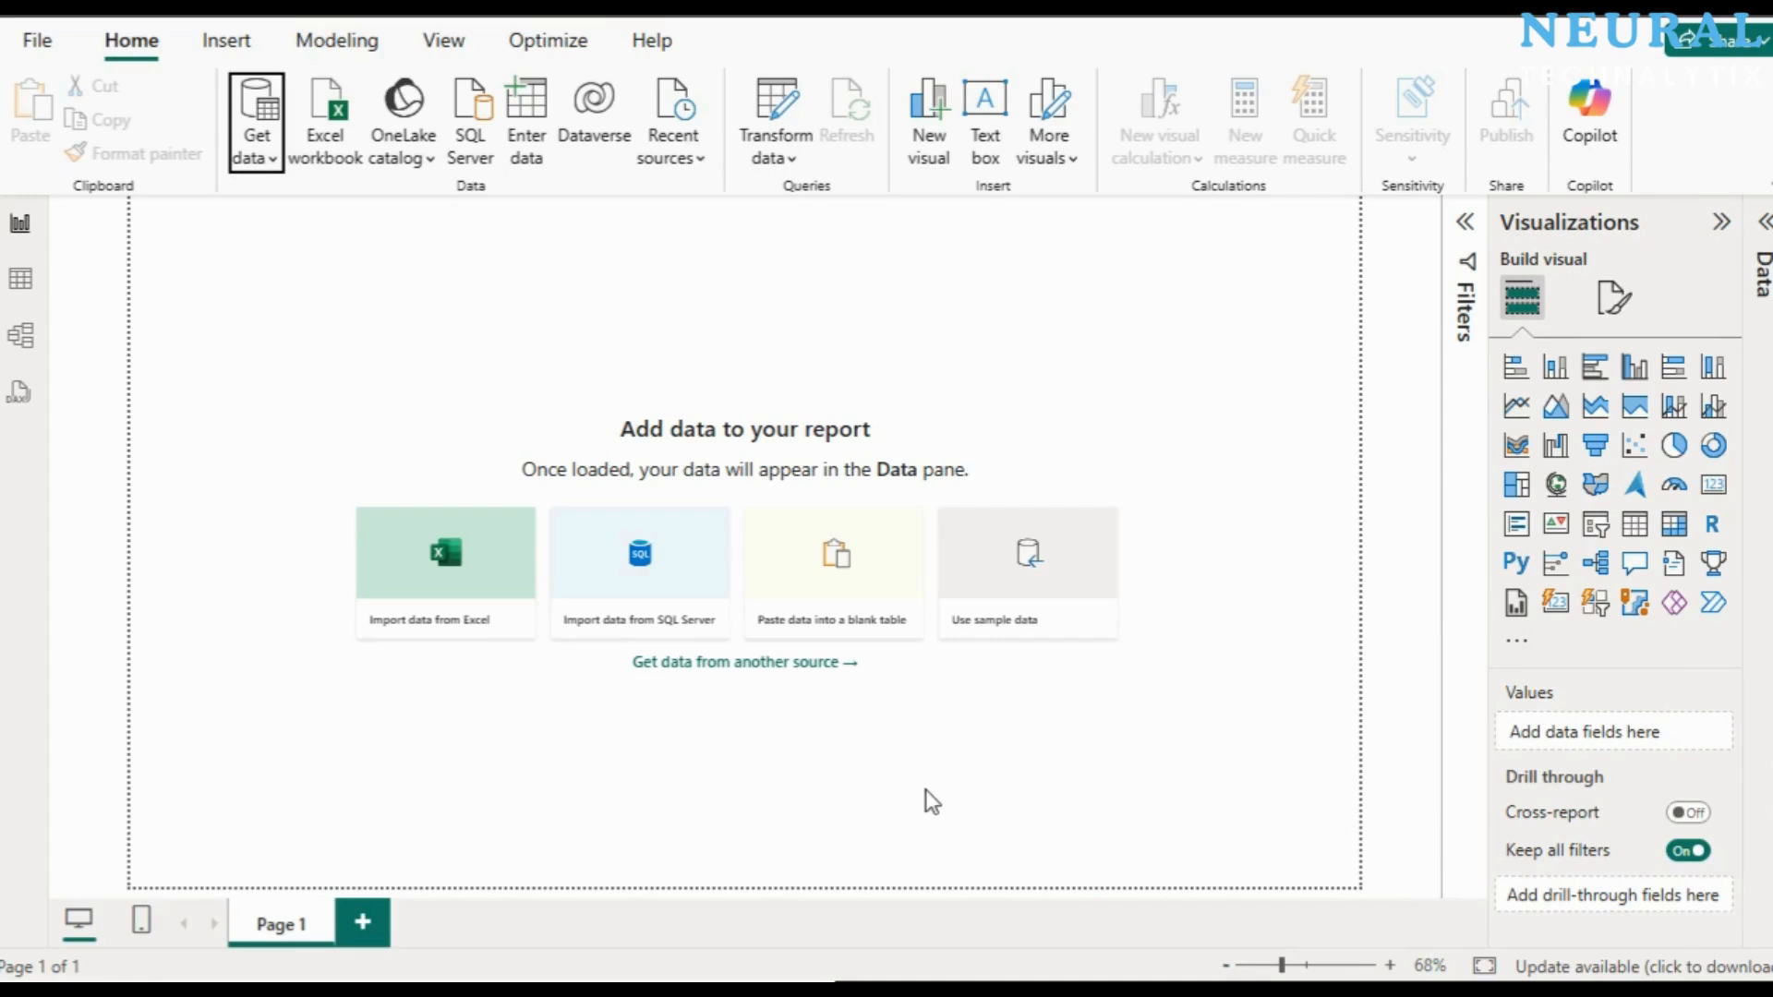
Step: Connect the report to the AdventureWorks Sales semantic model and stay in the report view
{"action": "left_click", "coordinate": [1047, 632]}
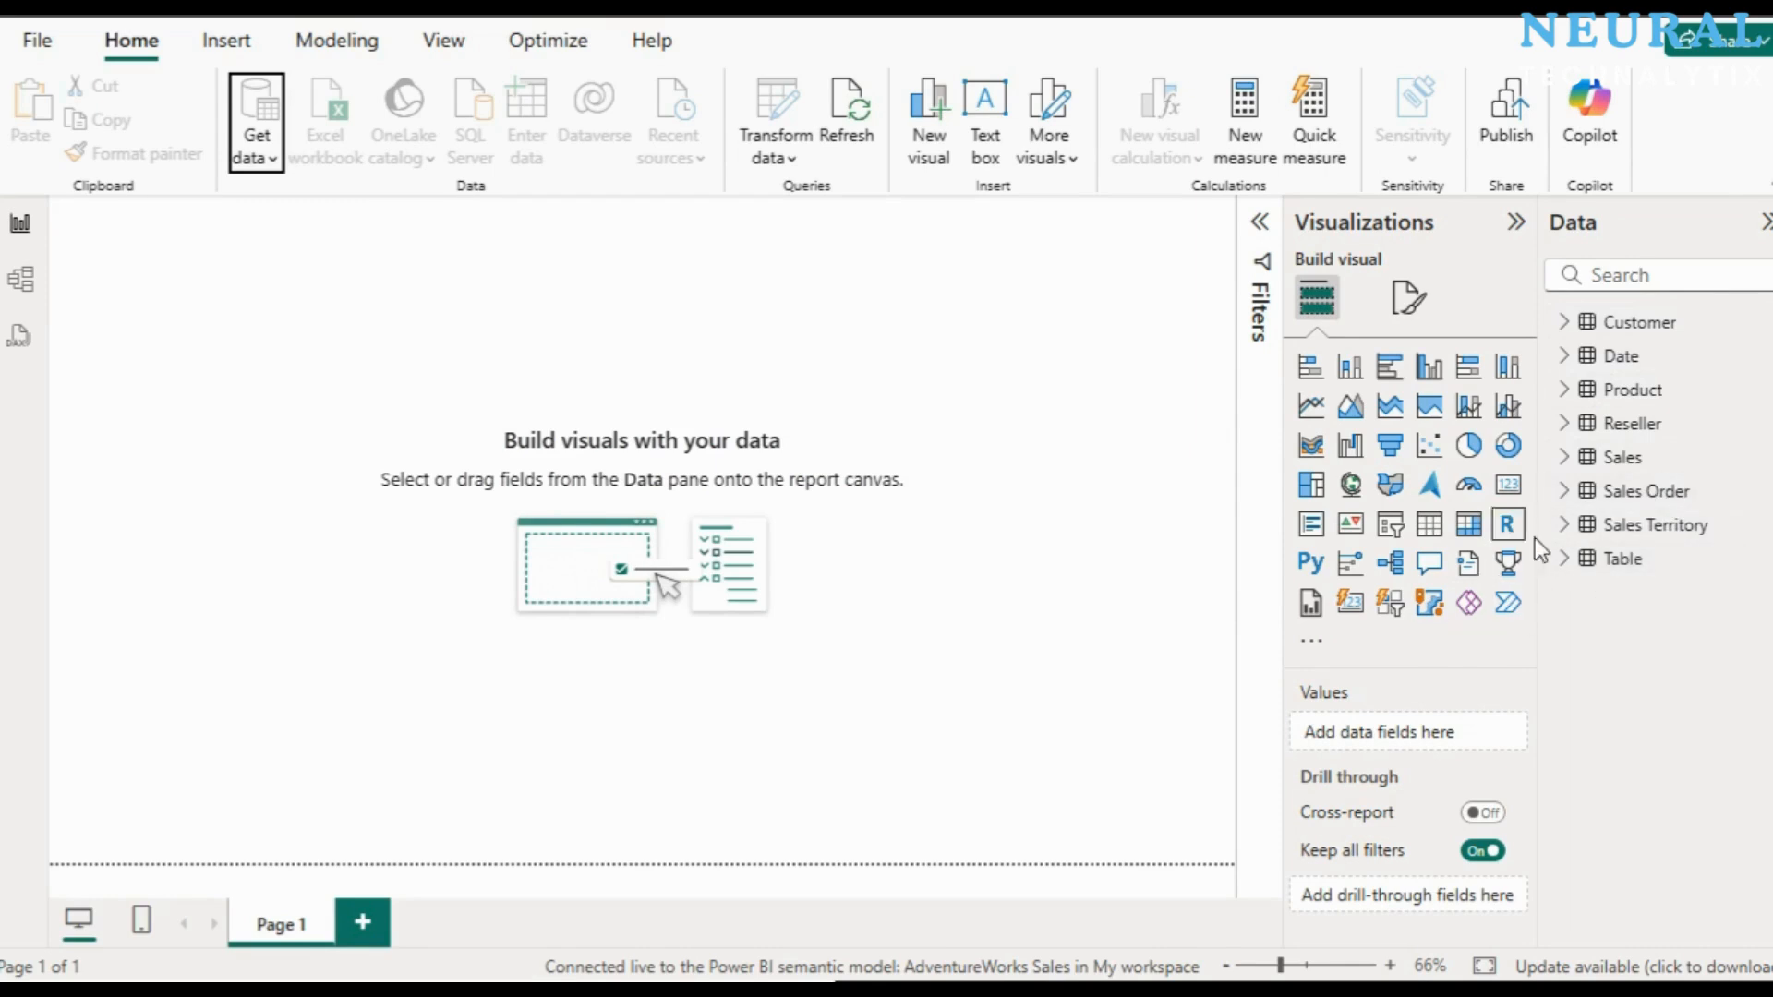
{"action": "left_click", "coordinate": [23, 231]}
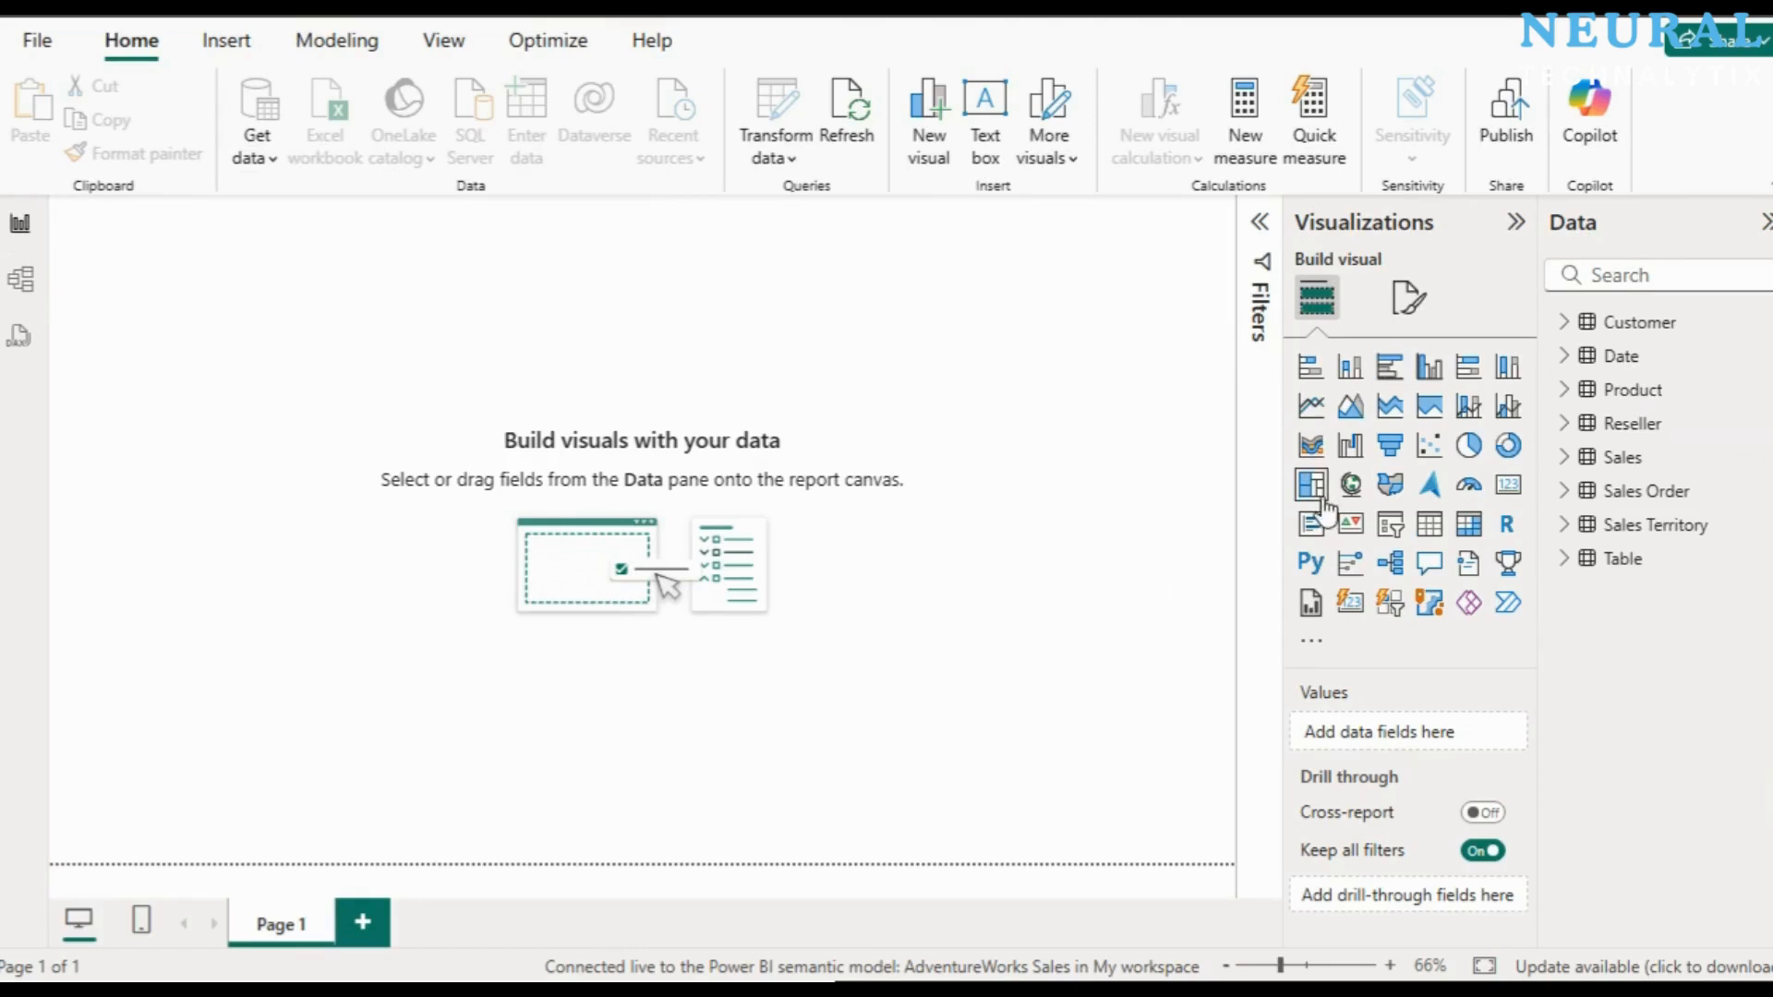
Step: Create a clustered bar chart with Sales Territory Region on the Y-axis and Sales Amount on the X-axis
{"action": "left_click", "coordinate": [1387, 370]}
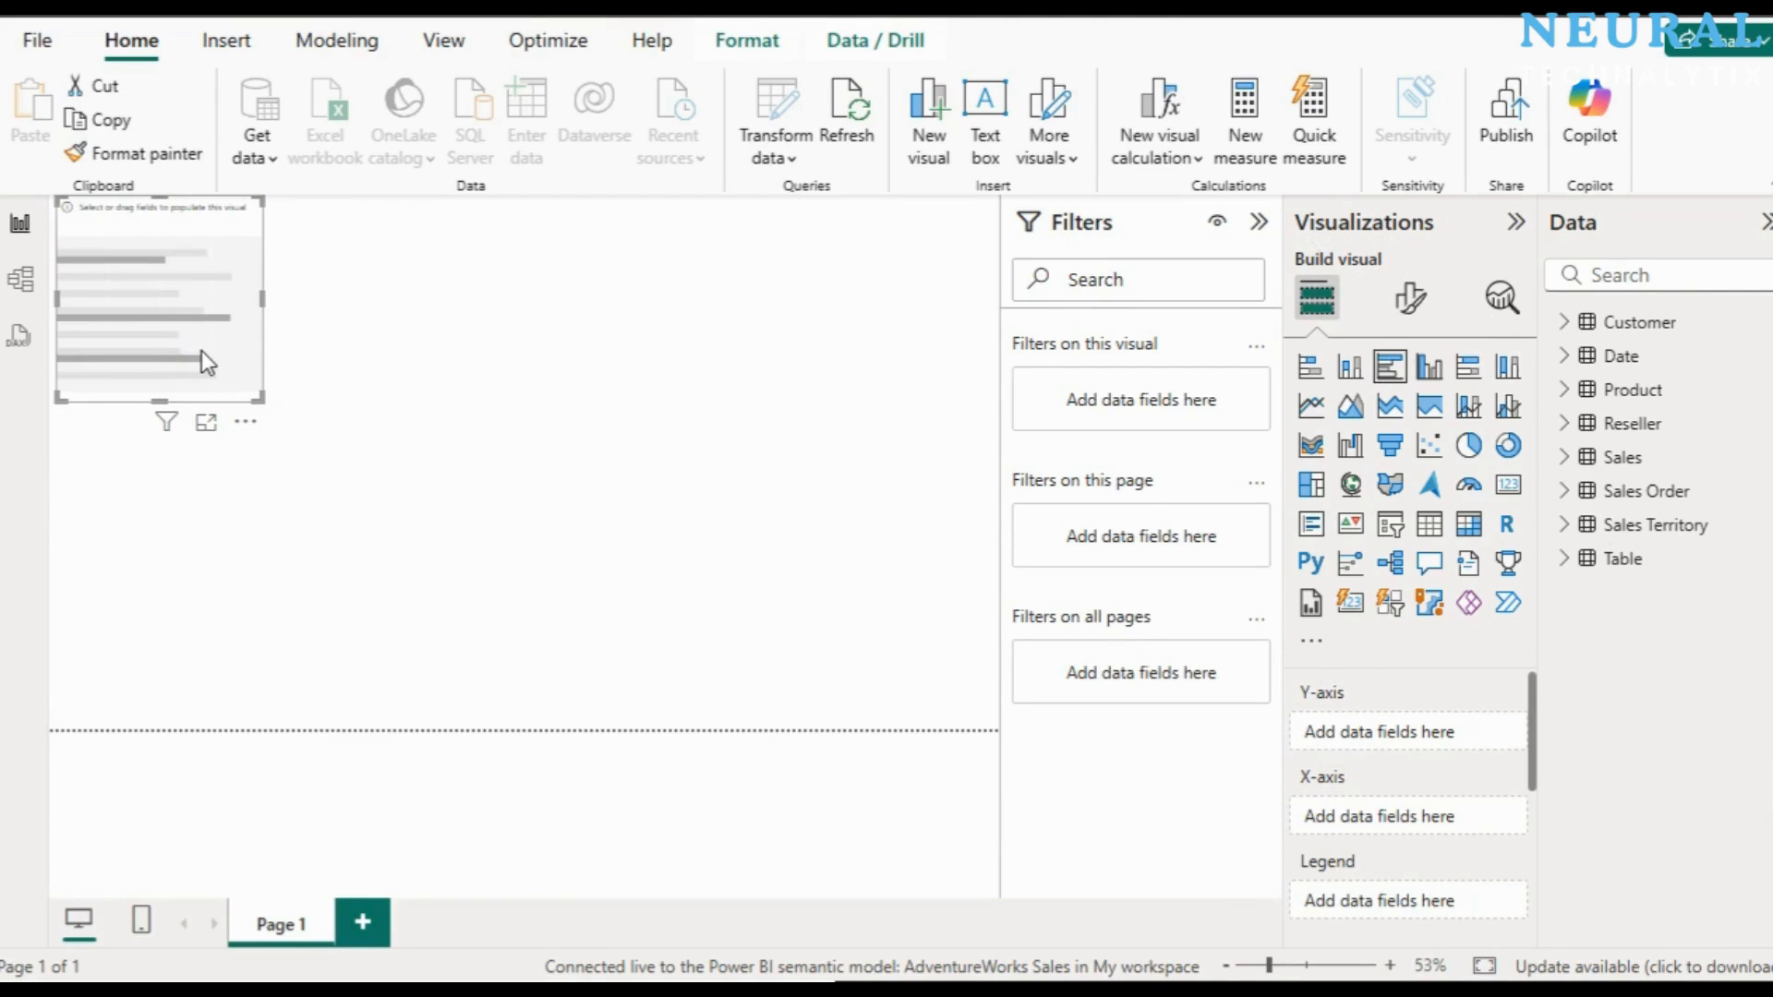
{"action": "left_click", "coordinate": [1564, 492]}
{"action": "left_click", "coordinate": [1564, 491]}
{"action": "left_click", "coordinate": [1564, 526]}
{"action": "left_click_drag", "start_coordinate": [1676, 637], "coordinate": [1412, 743]}
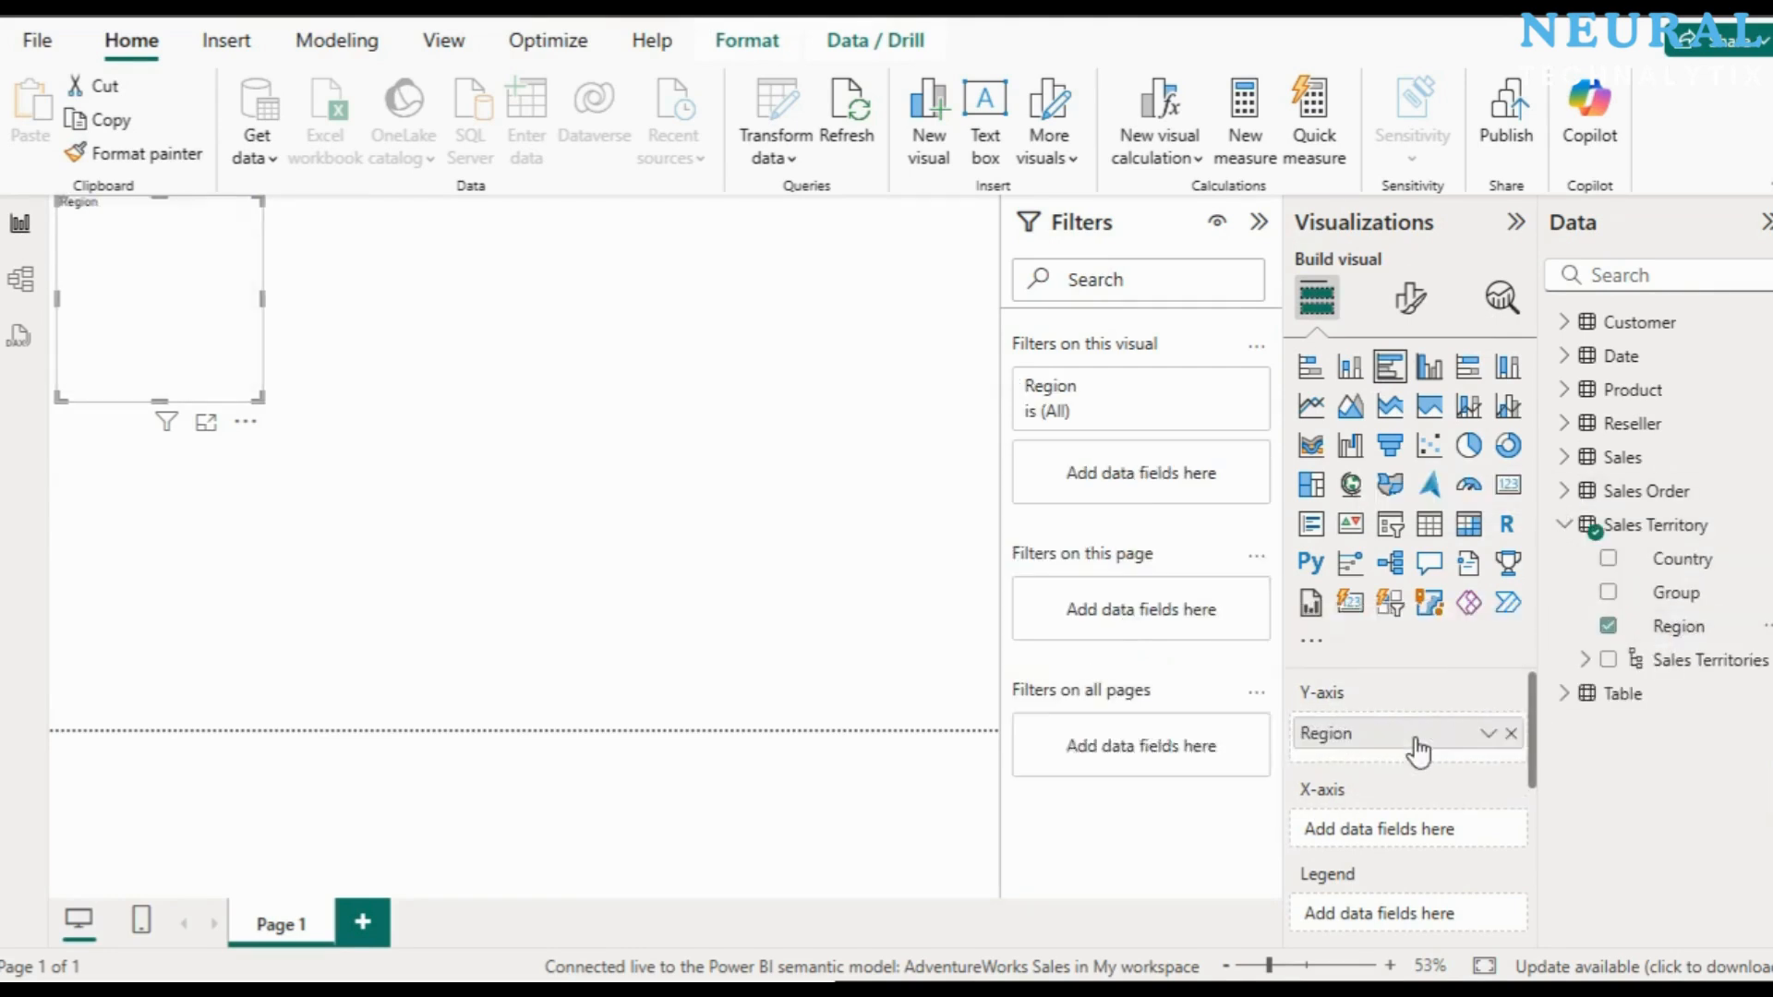
{"action": "left_click", "coordinate": [1564, 457]}
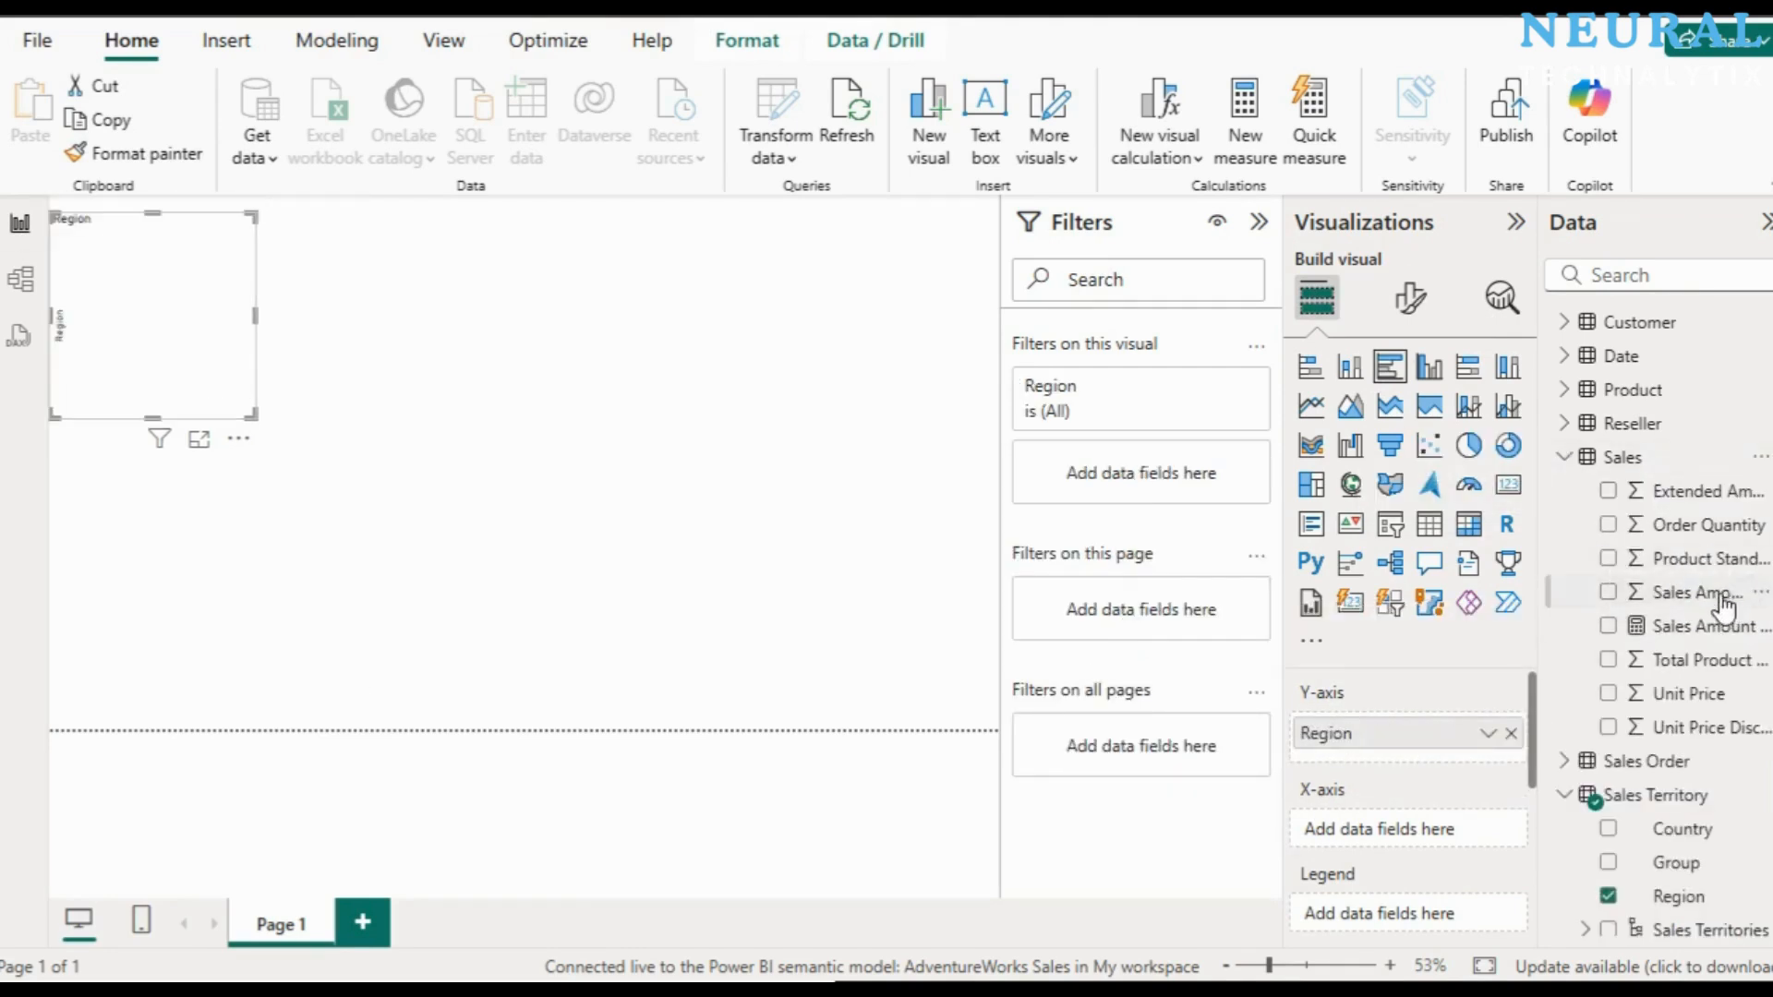
{"action": "left_click_drag", "start_coordinate": [1724, 594], "coordinate": [1468, 832]}
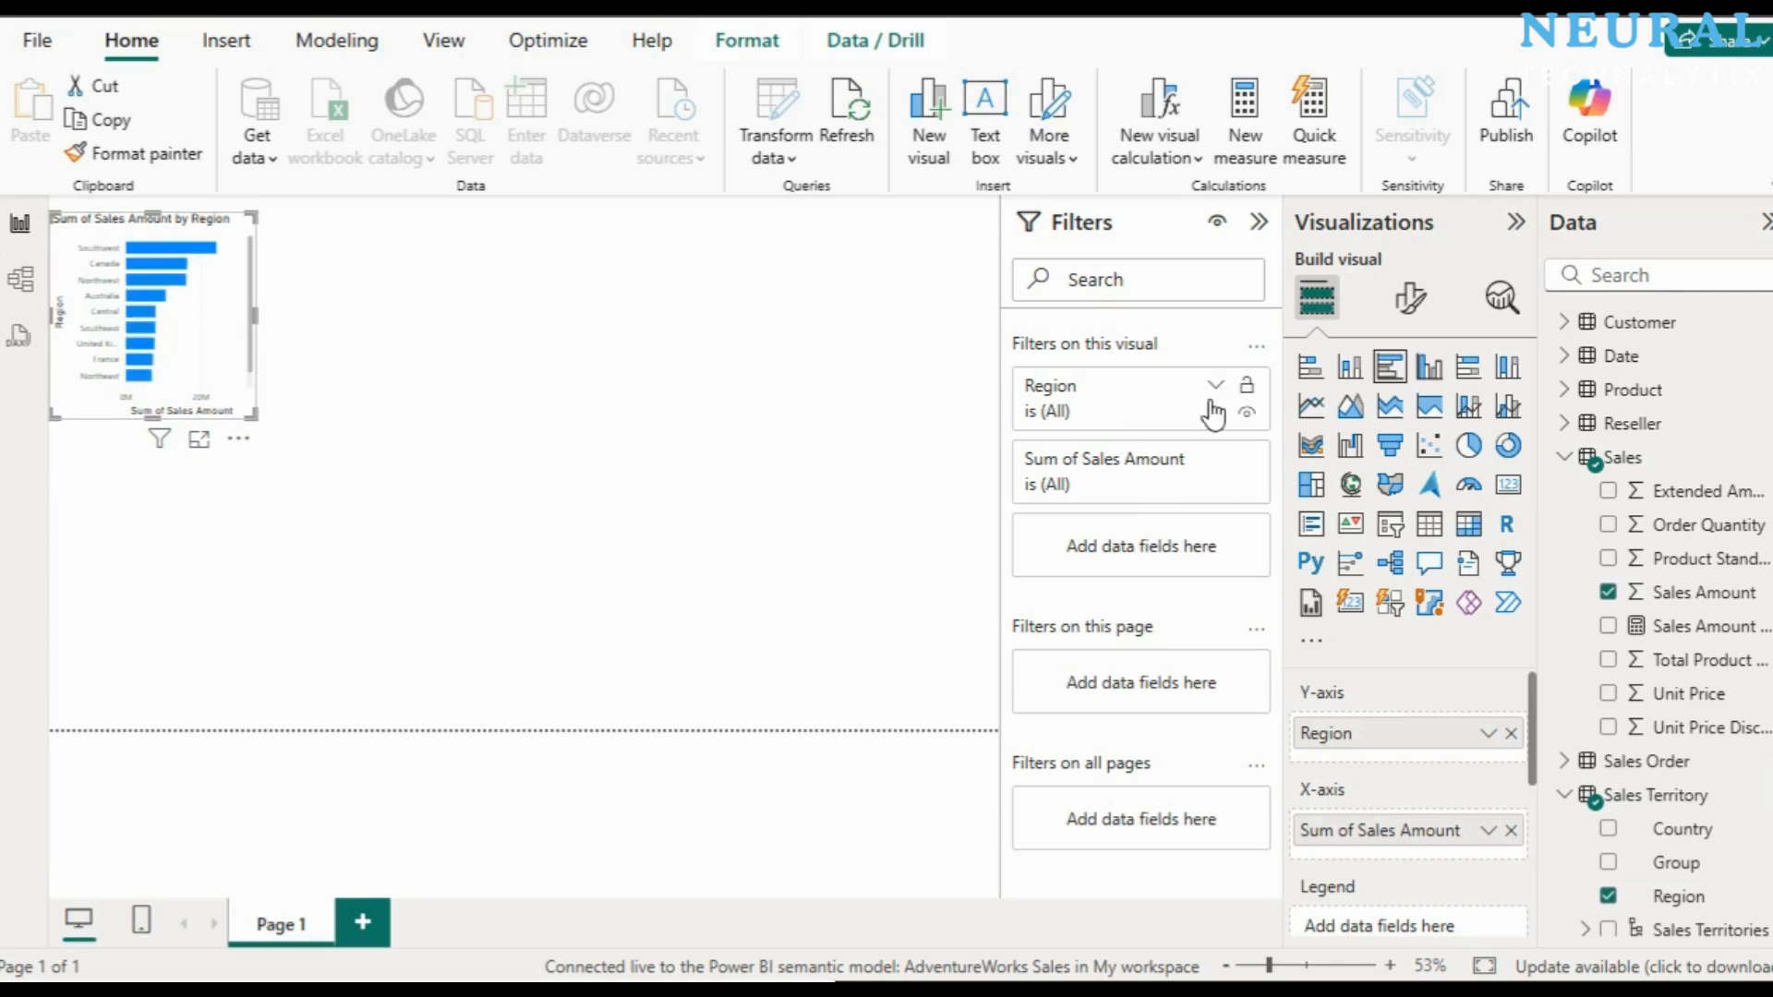
Step: Try filtering the bar chart by Region to Australia, Canada, Central, Corporate HQ and France
{"action": "left_click", "coordinate": [1215, 385]}
{"action": "left_click", "coordinate": [1044, 591]}
{"action": "left_click", "coordinate": [1044, 653]}
{"action": "left_click", "coordinate": [1044, 683]}
{"action": "left_click", "coordinate": [1044, 715]}
{"action": "left_click", "coordinate": [1095, 622]}
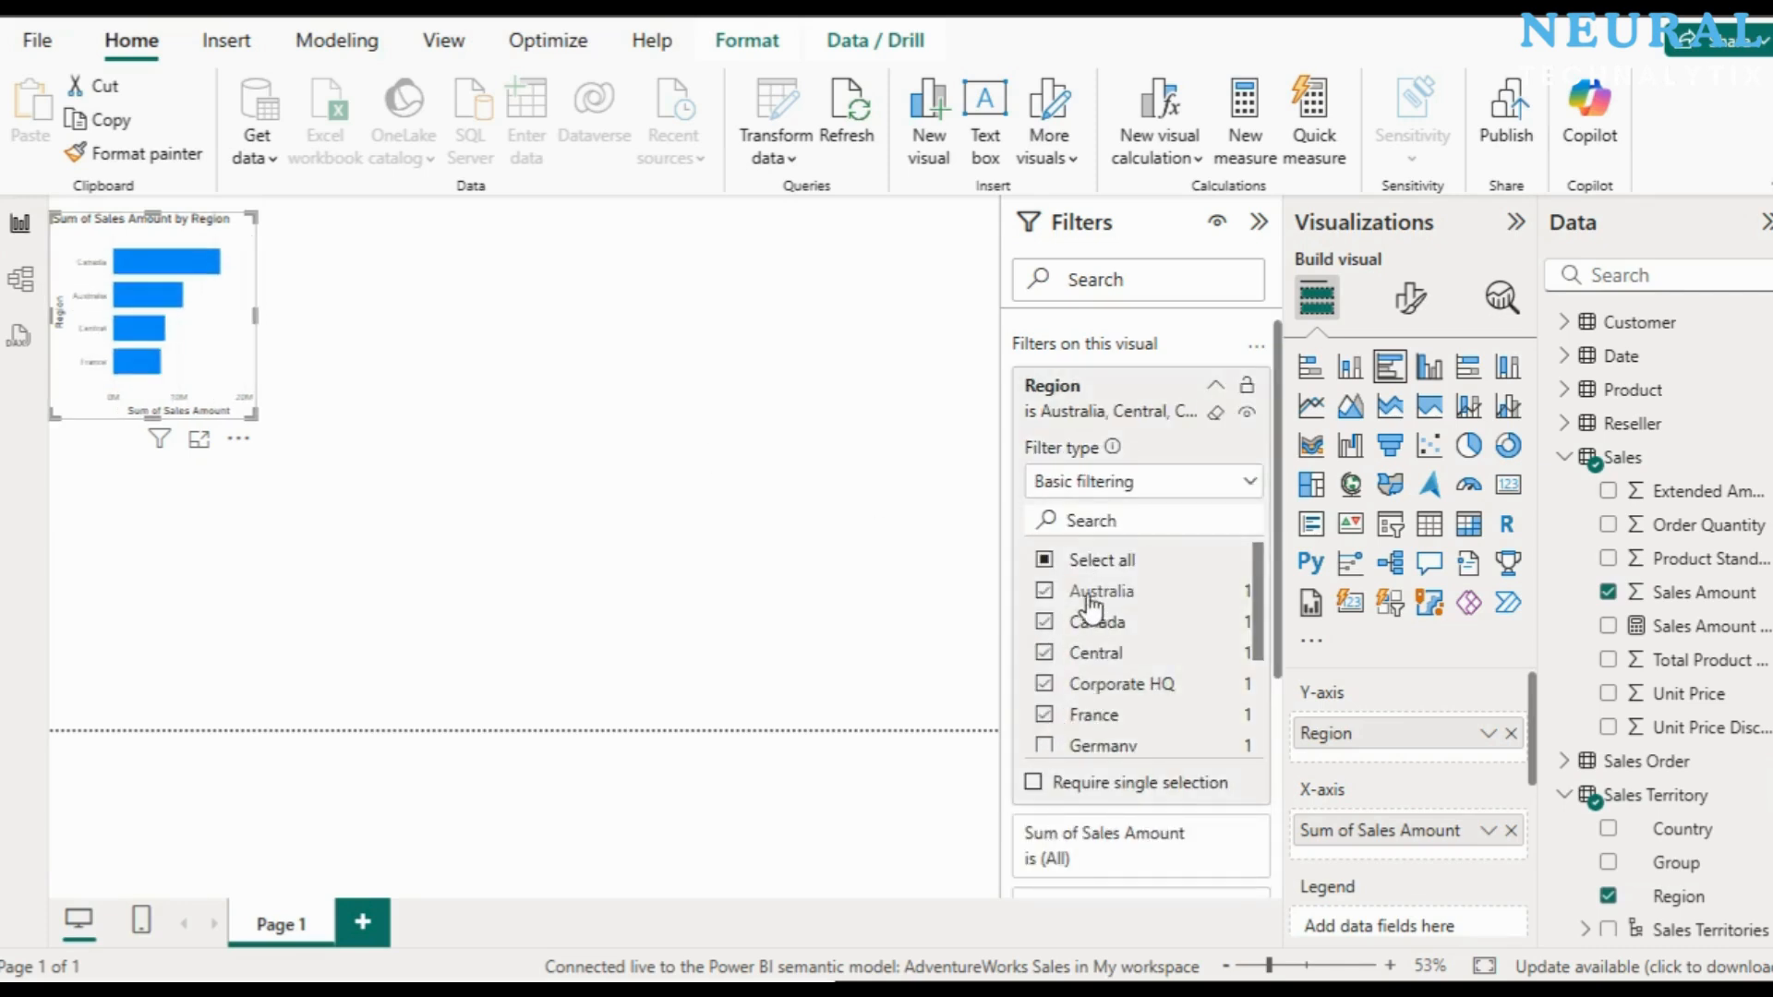
{"action": "left_click", "coordinate": [1096, 591]}
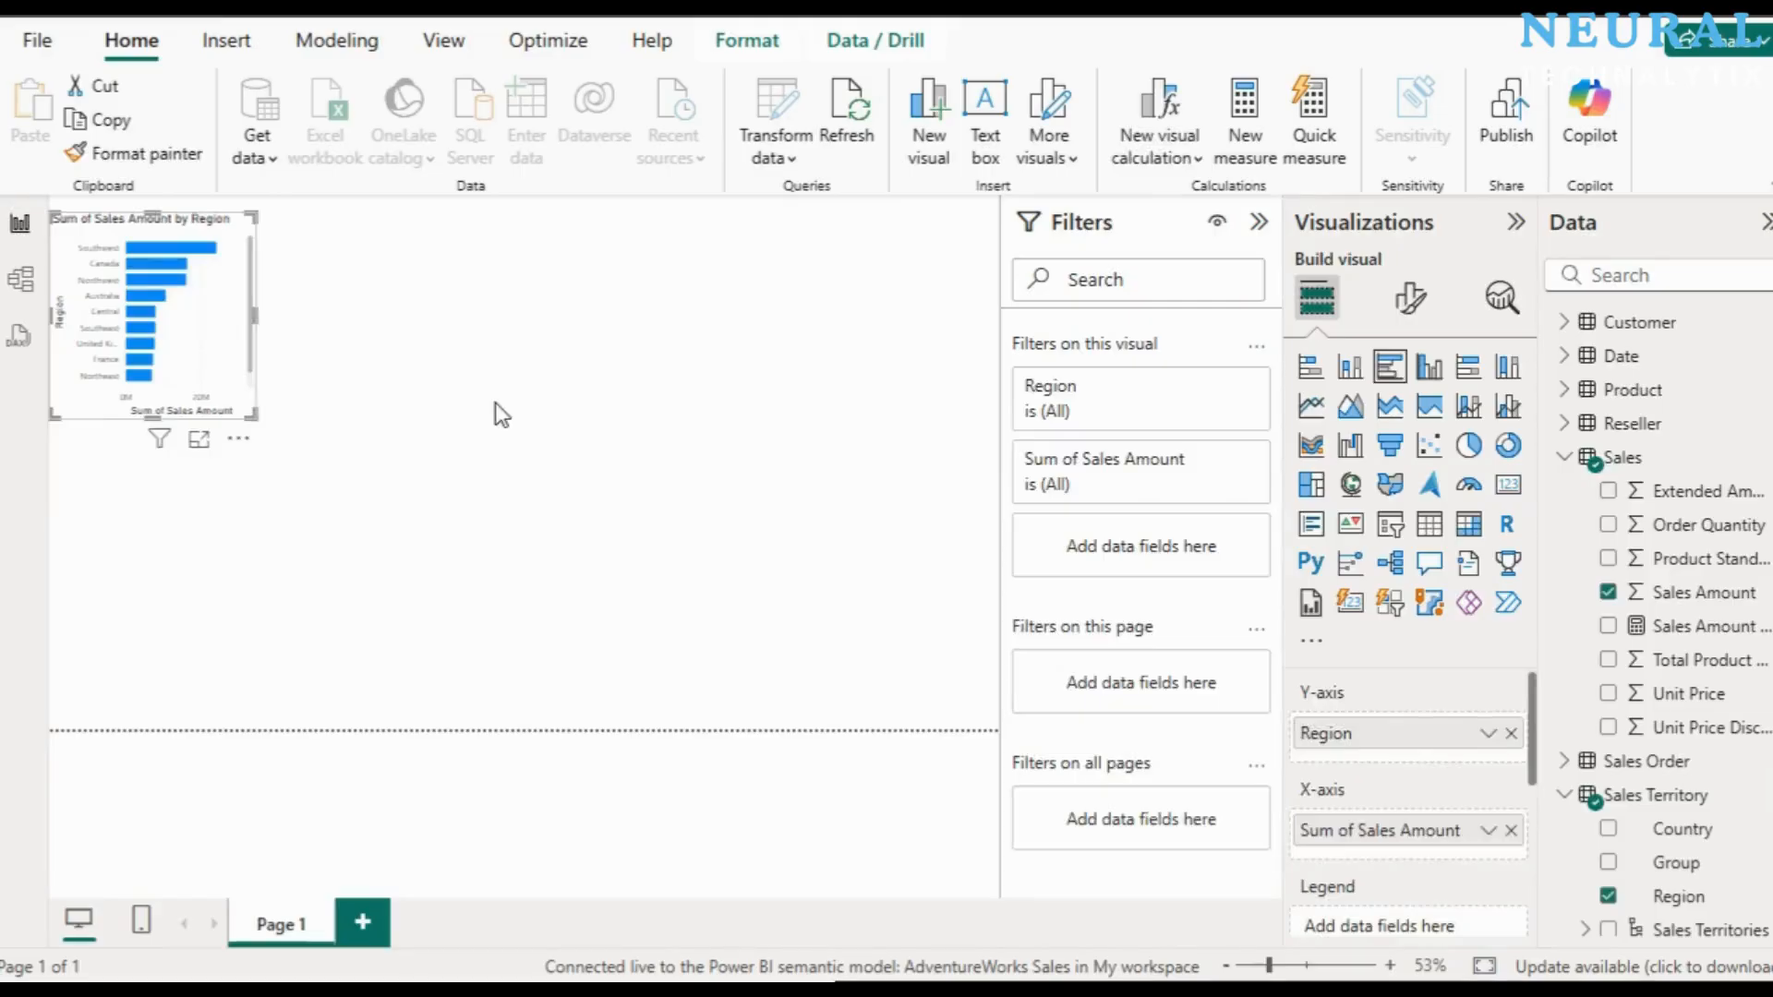
Step: Add a separate slicer to the page and fill it with the Product field from the Product table
{"action": "left_click", "coordinate": [495, 403]}
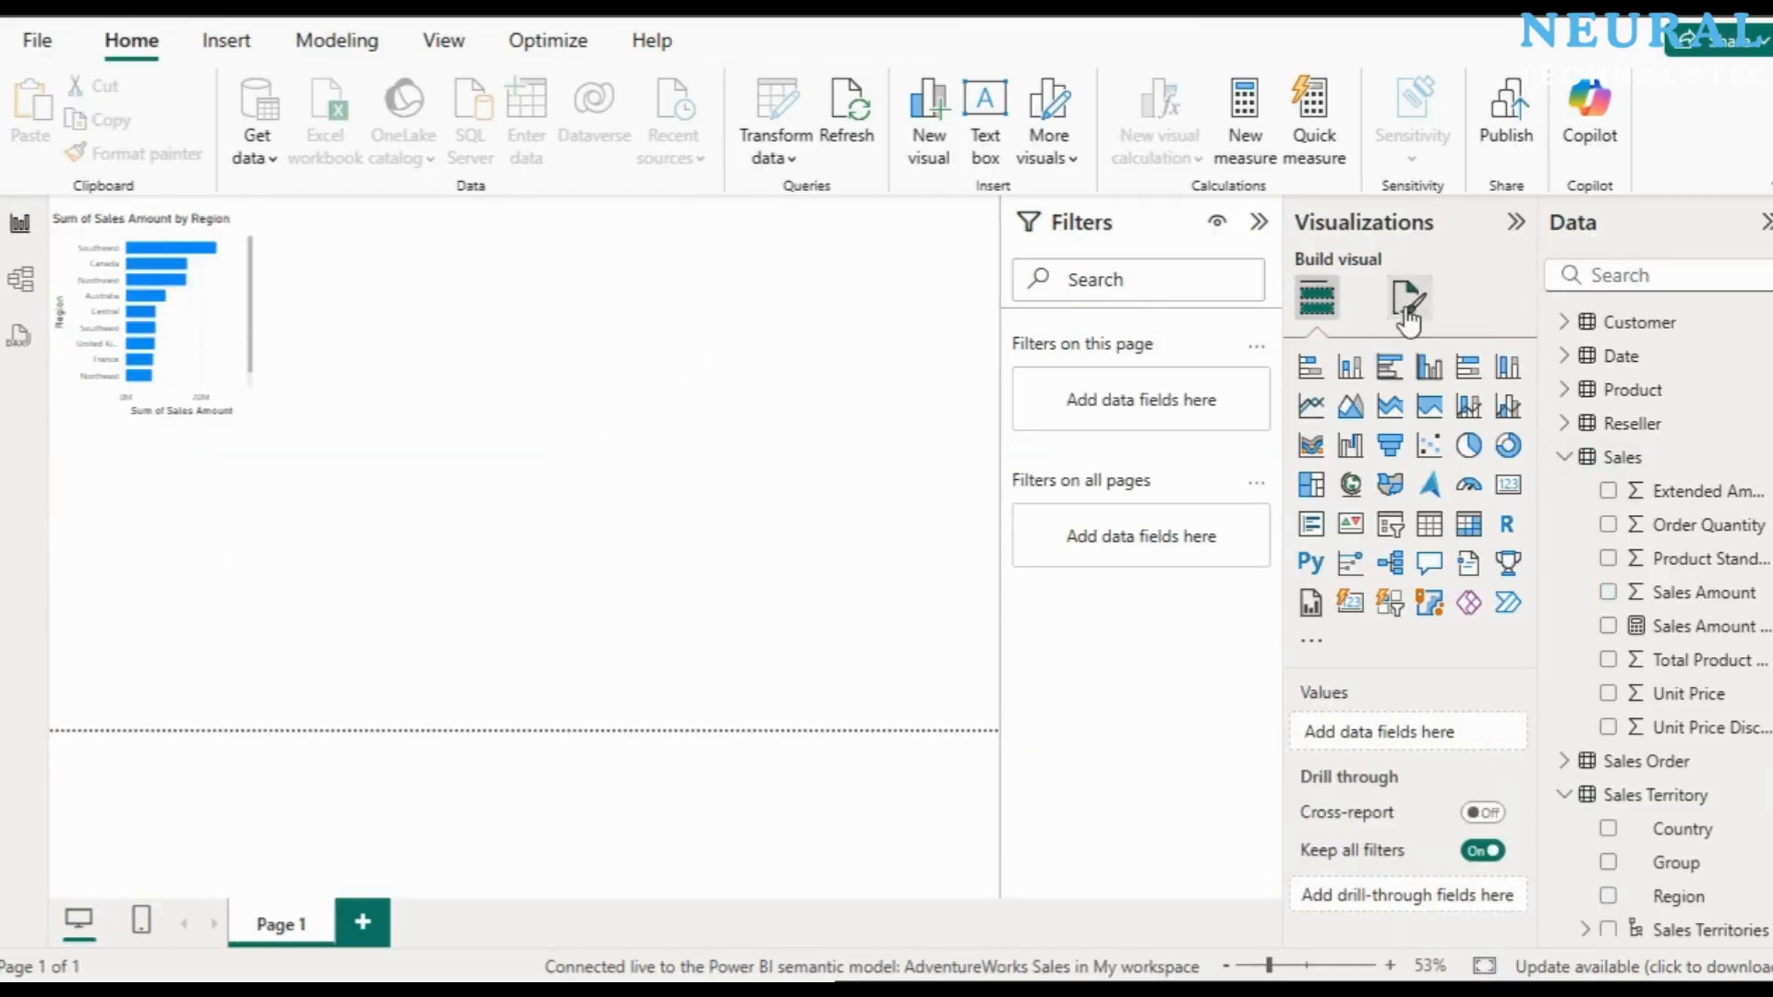
{"action": "left_click", "coordinate": [1390, 527]}
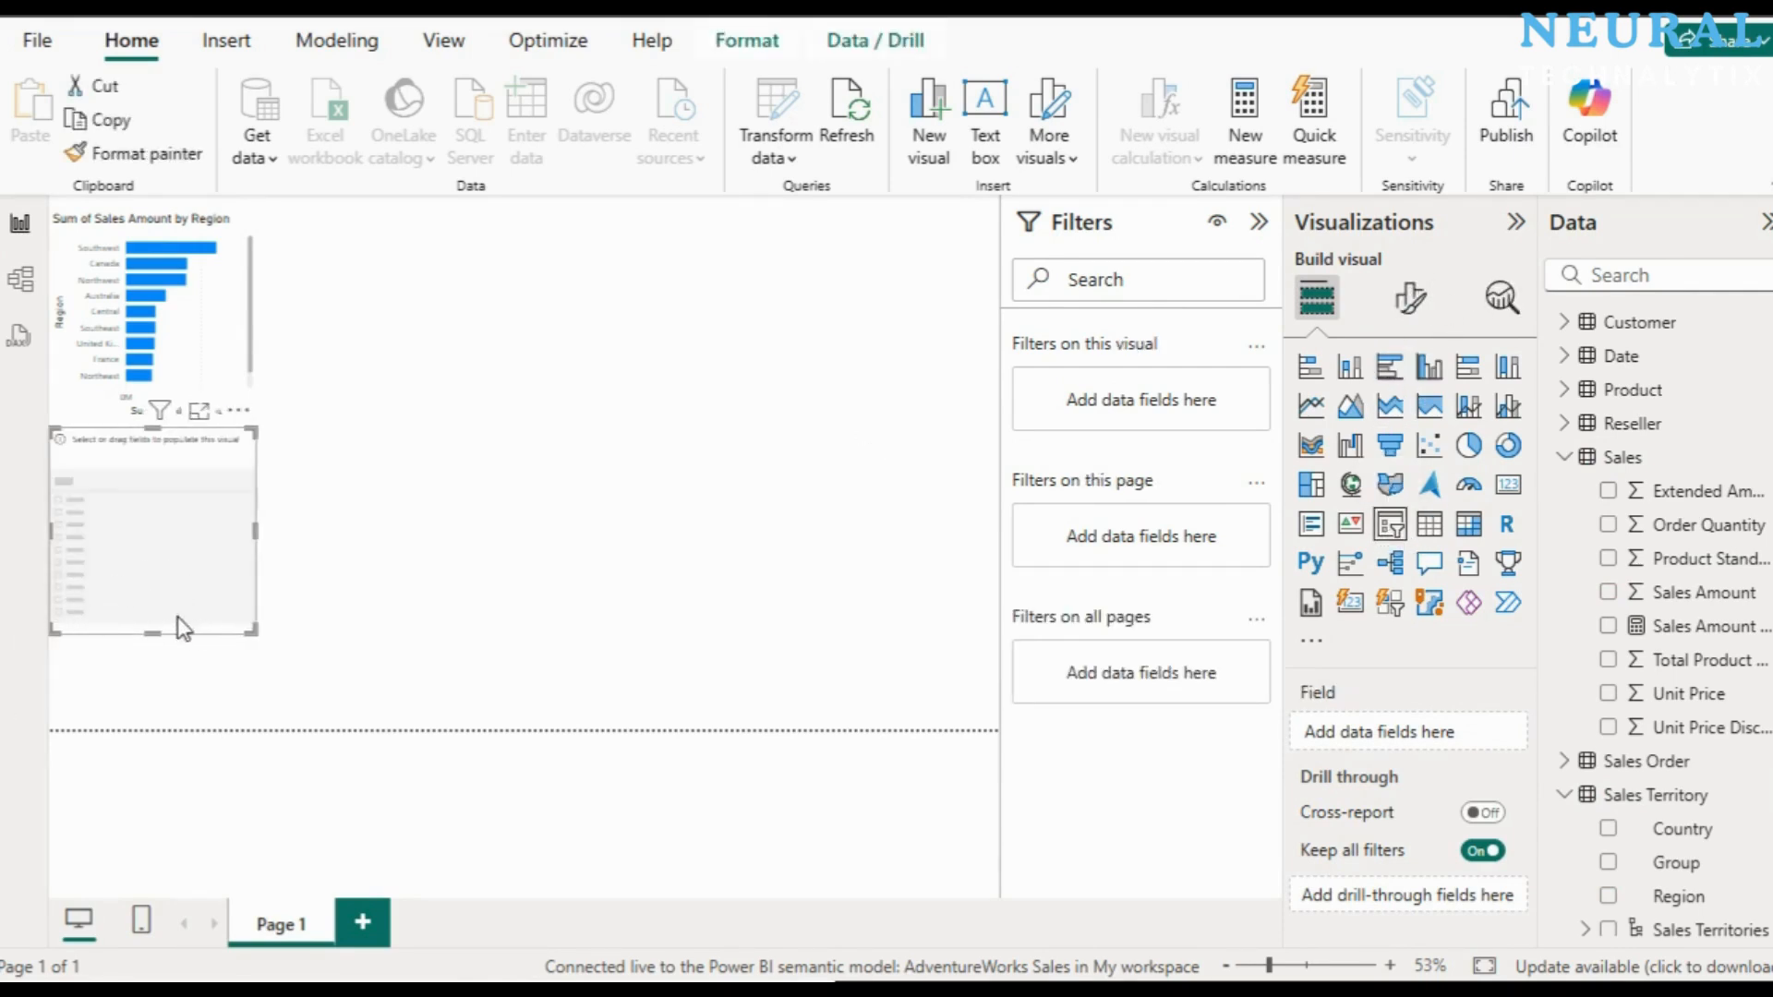
{"action": "left_click", "coordinate": [1581, 397]}
{"action": "left_click_drag", "start_coordinate": [1686, 563], "coordinate": [1442, 735]}
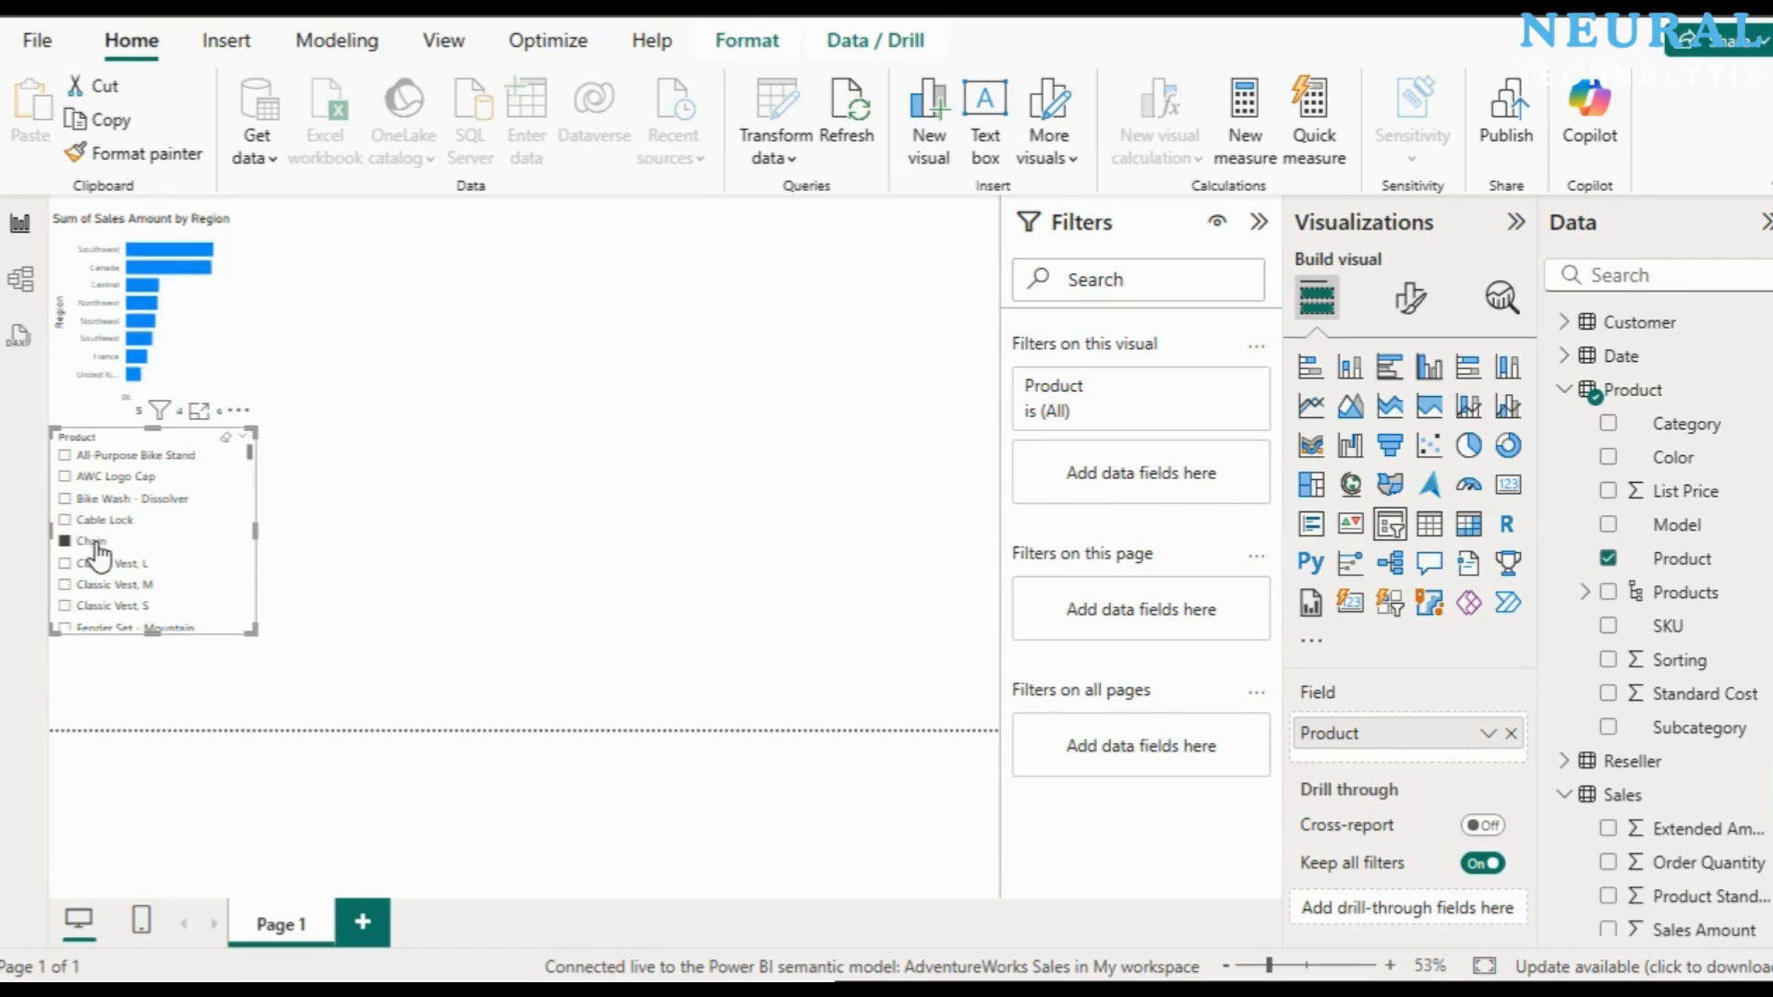
Step: Try single selections in the Product slicer: AWC Logo Cap, Classic Vest, L and Classic Vest, S
{"action": "left_click", "coordinate": [109, 478]}
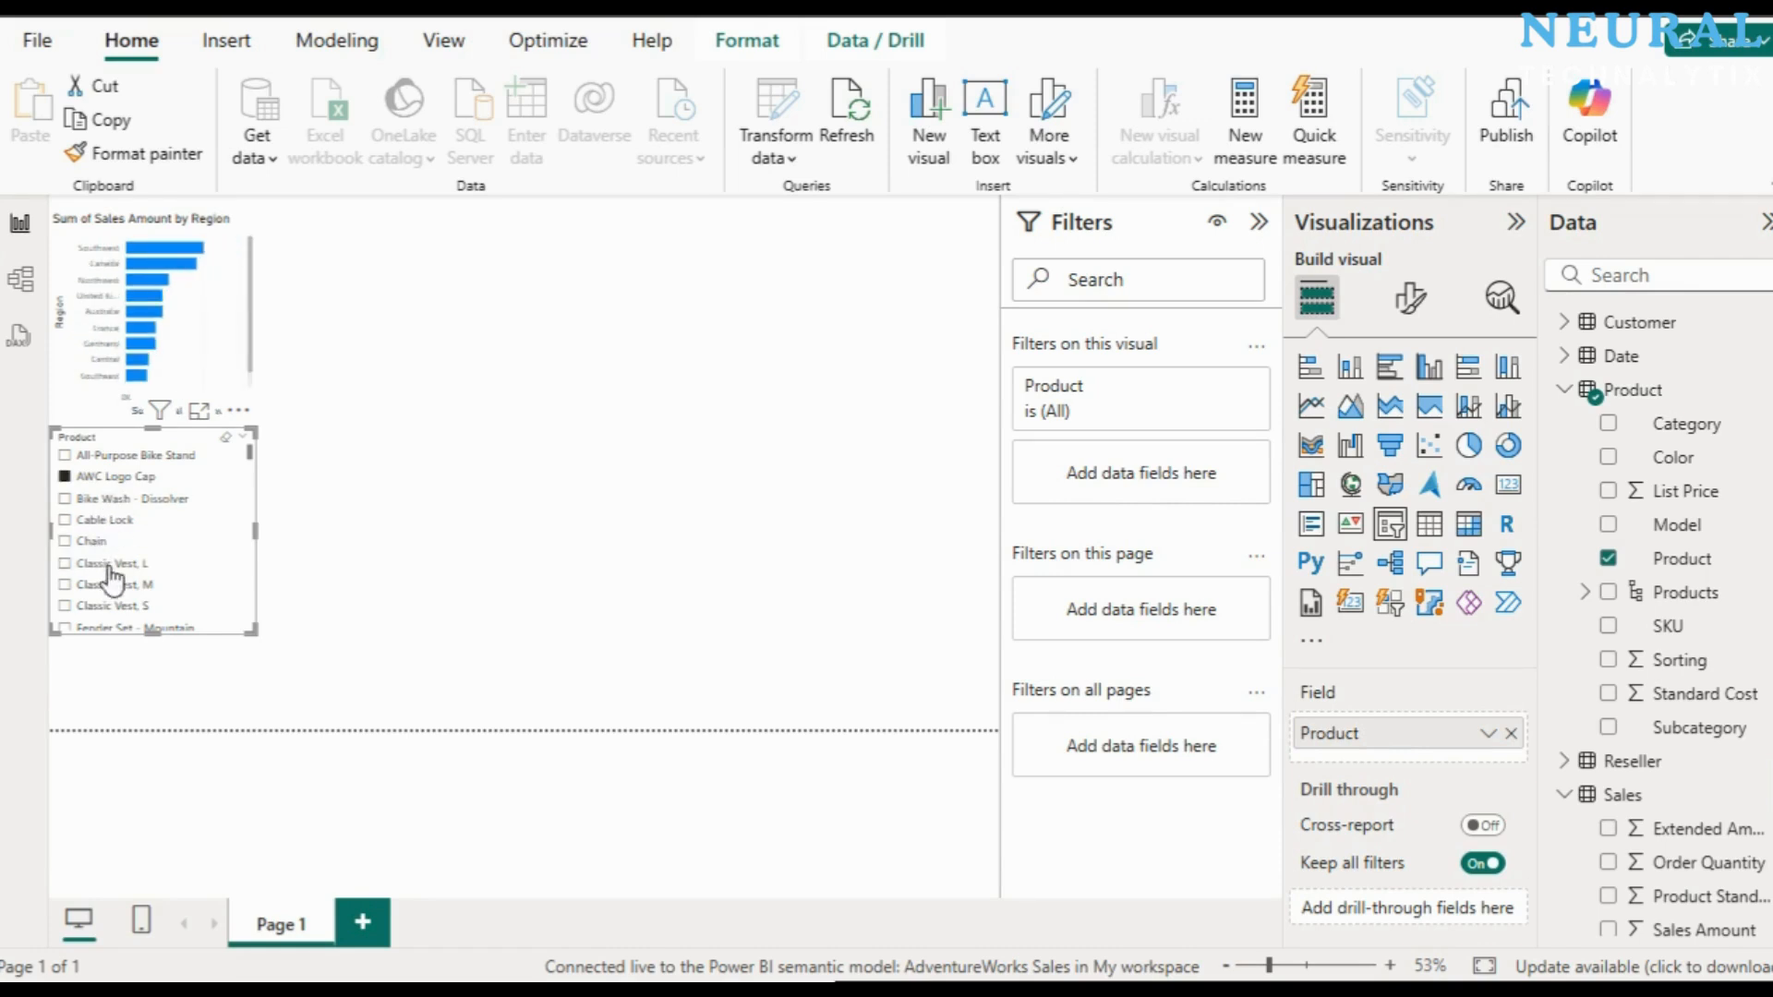
{"action": "left_click", "coordinate": [109, 564]}
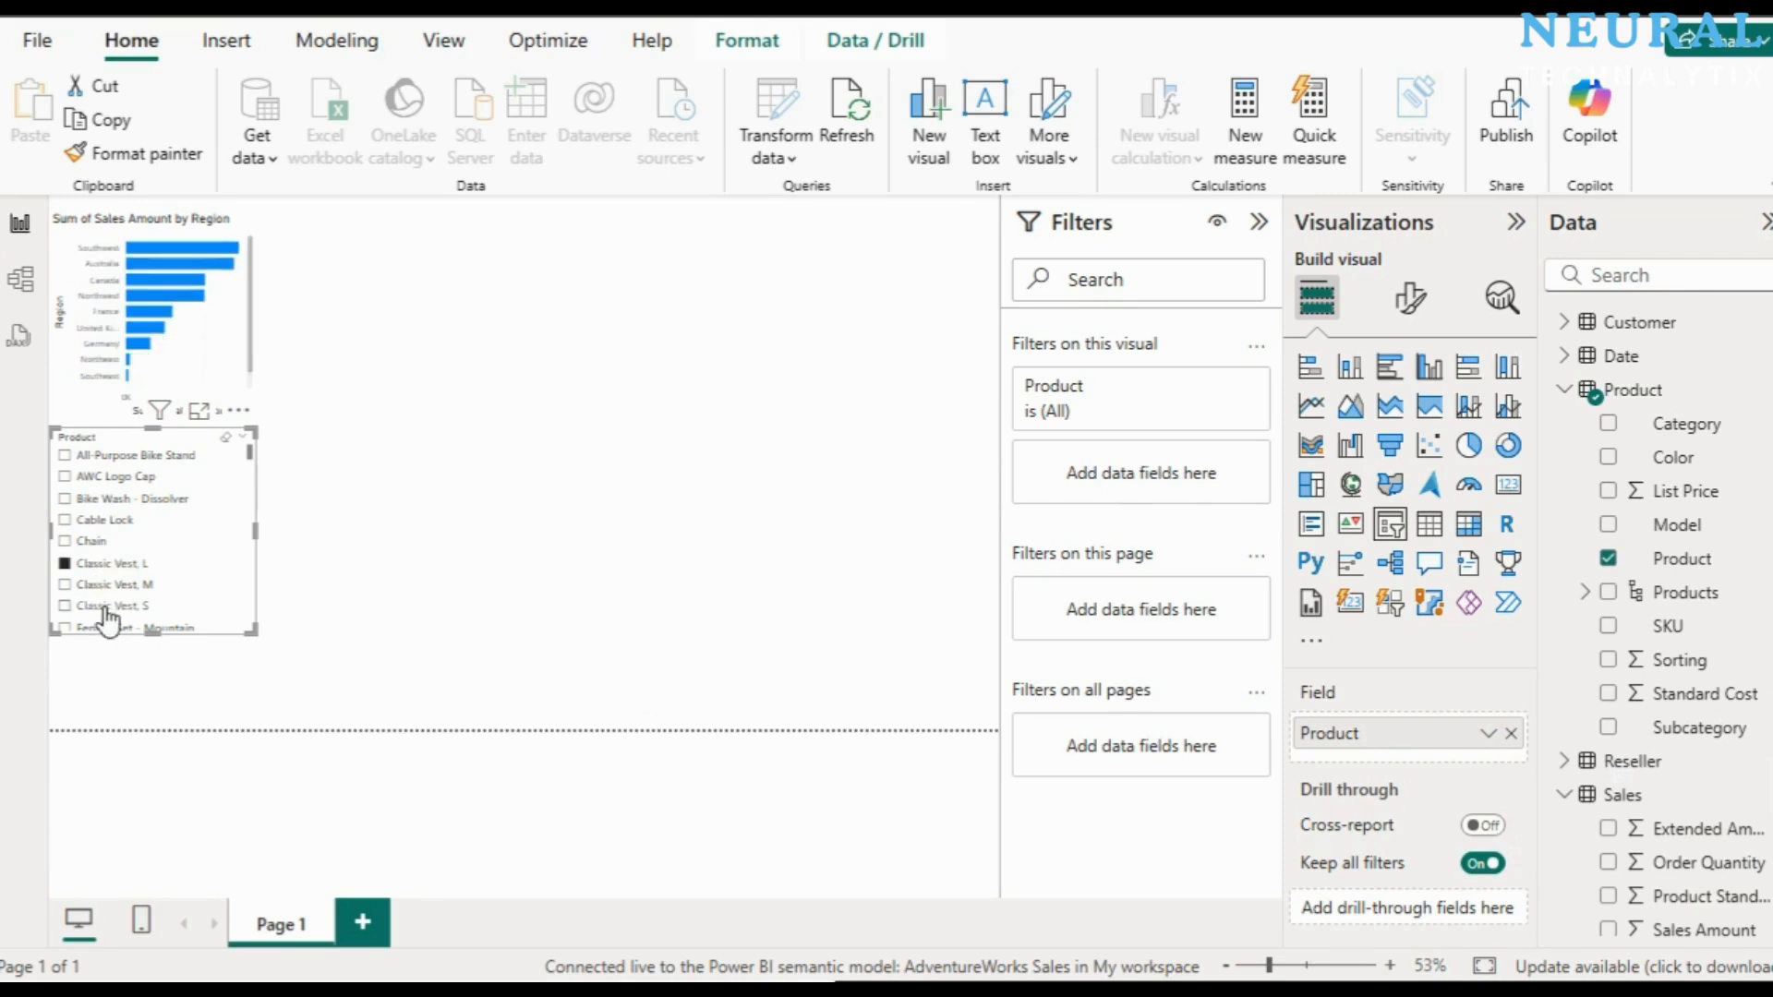
{"action": "left_click", "coordinate": [133, 607]}
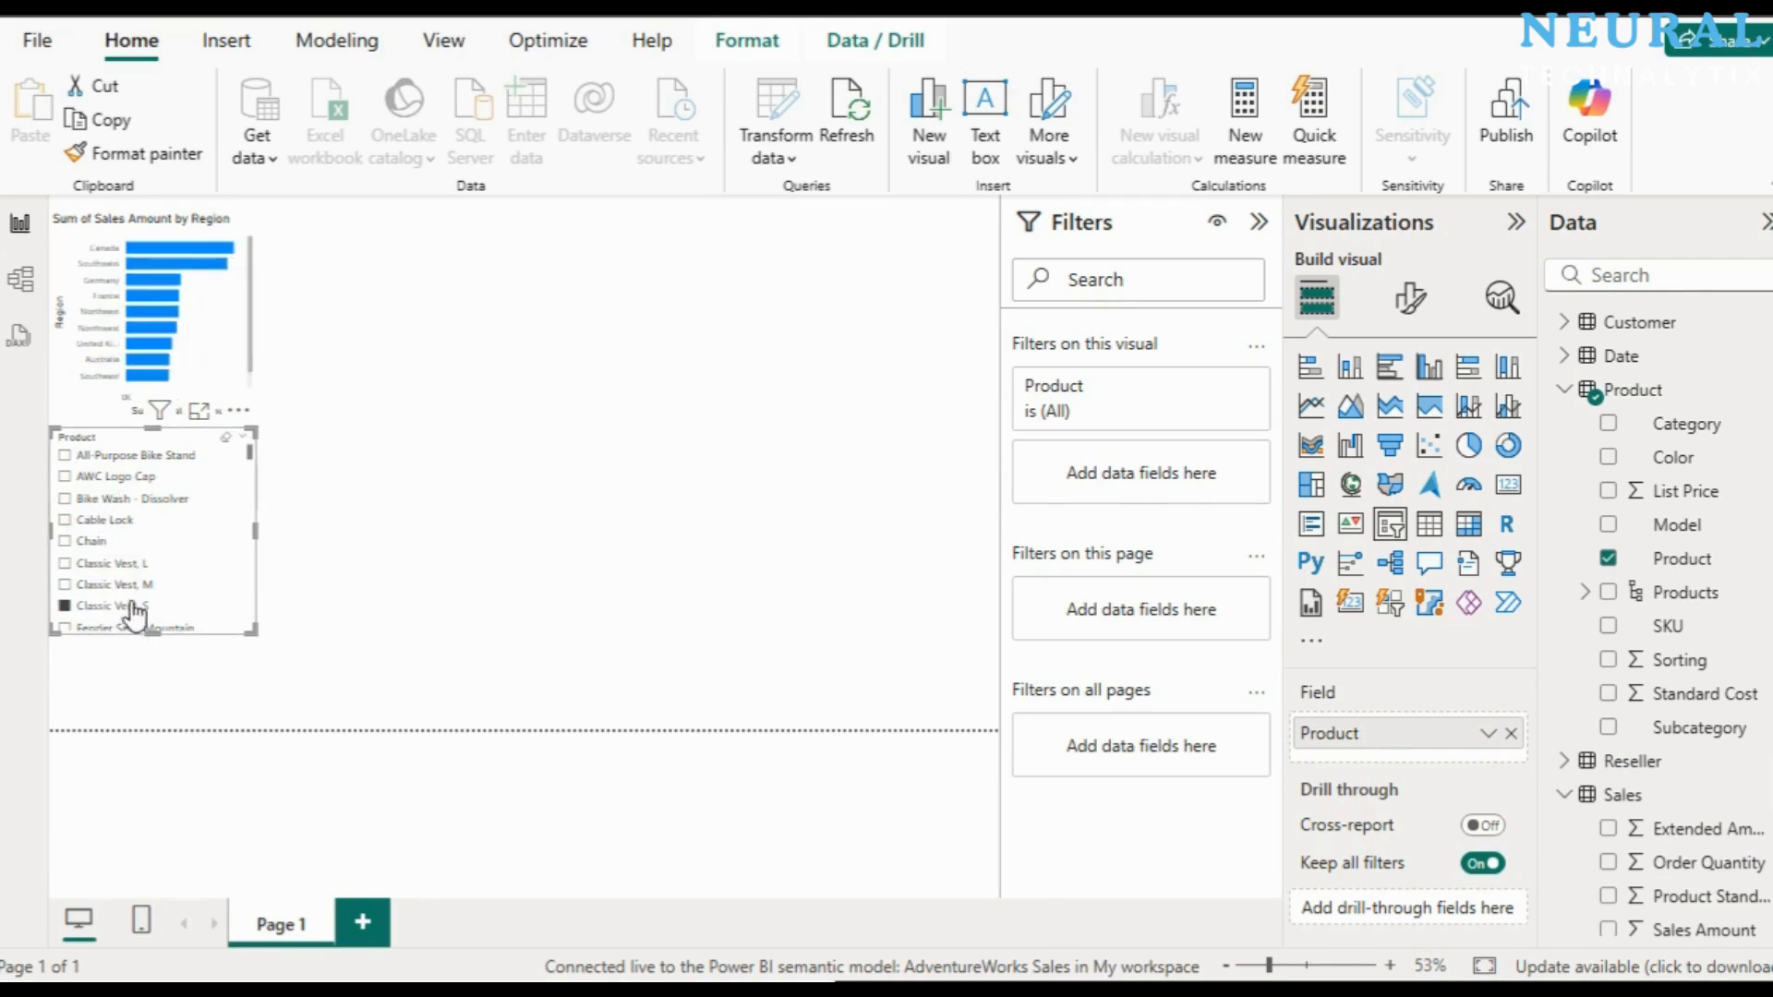
Step: Try selecting several products together in the Product slicer, including Cable Lock, Chain and Classic Vest, L
{"action": "left_click", "coordinate": [67, 524], "text": "ctrl"}
{"action": "left_click", "coordinate": [68, 564], "text": "ctrl"}
{"action": "left_click", "coordinate": [67, 606], "text": "ctrl"}
{"action": "left_click", "coordinate": [63, 541], "text": "ctrl"}
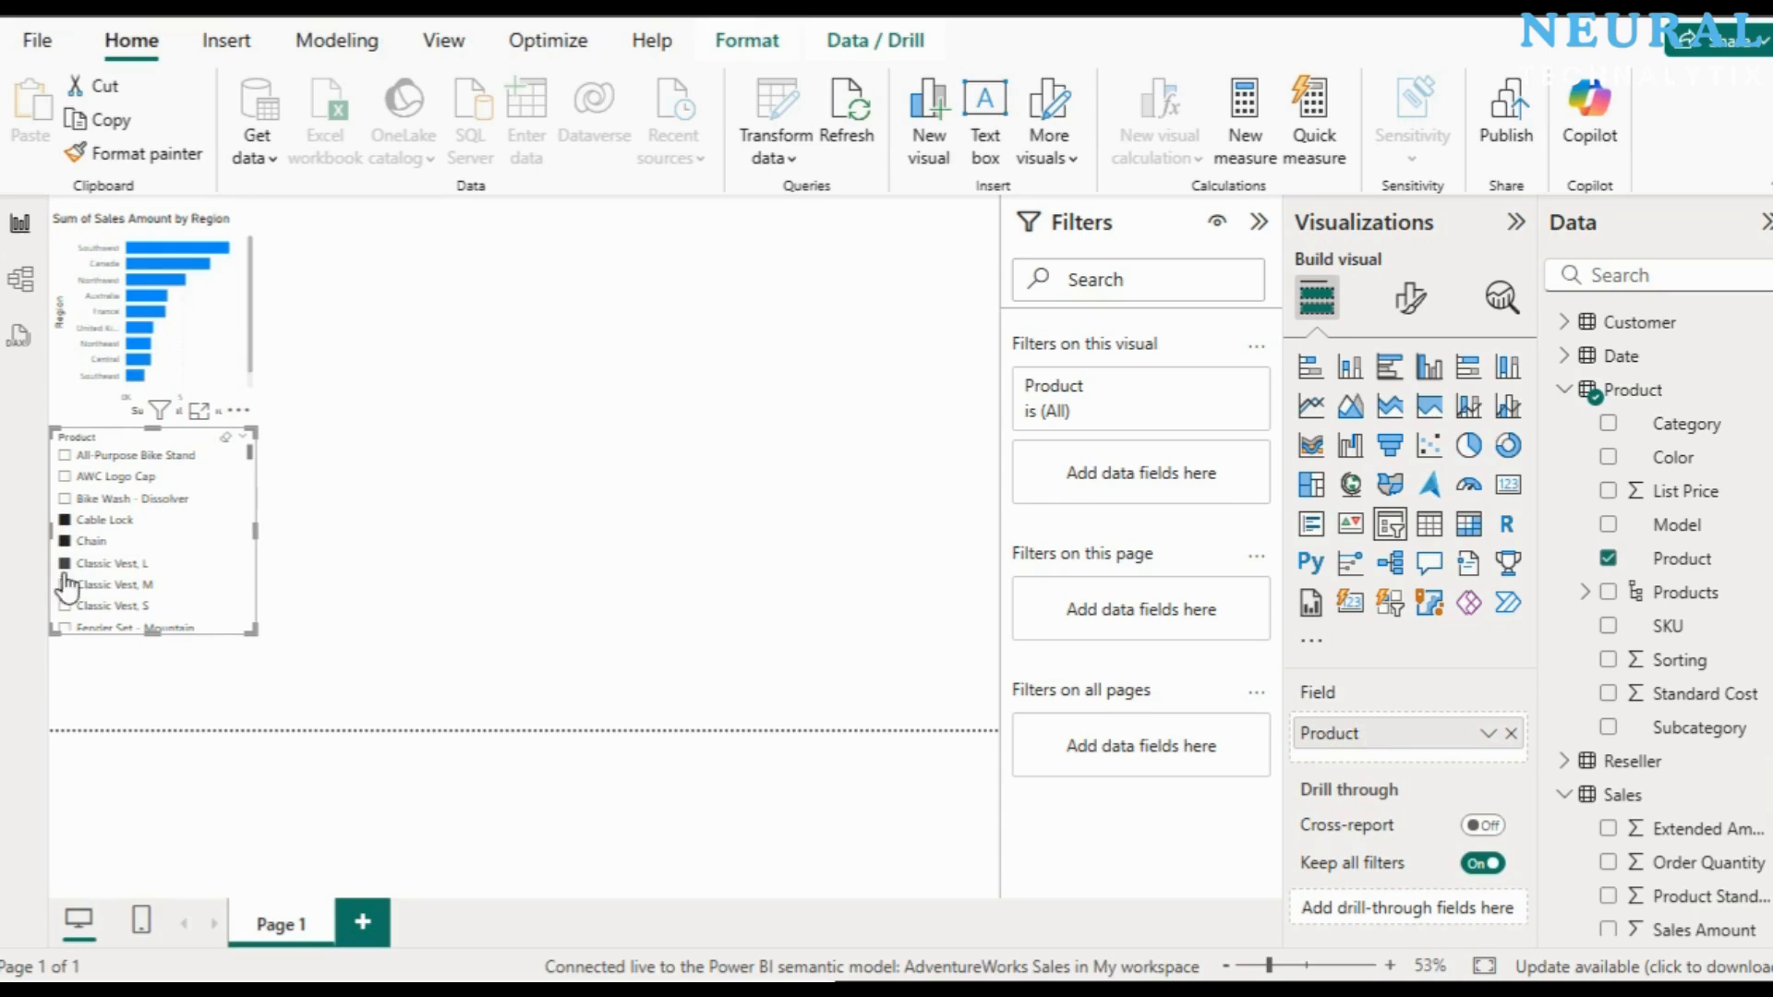
{"action": "left_click", "coordinate": [65, 585], "text": "ctrl"}
{"action": "left_click", "coordinate": [64, 606], "text": "ctrl"}
{"action": "left_click", "coordinate": [68, 499], "text": "ctrl"}
{"action": "left_click", "coordinate": [67, 477], "text": "ctrl"}
{"action": "left_click", "coordinate": [67, 456], "text": "ctrl"}
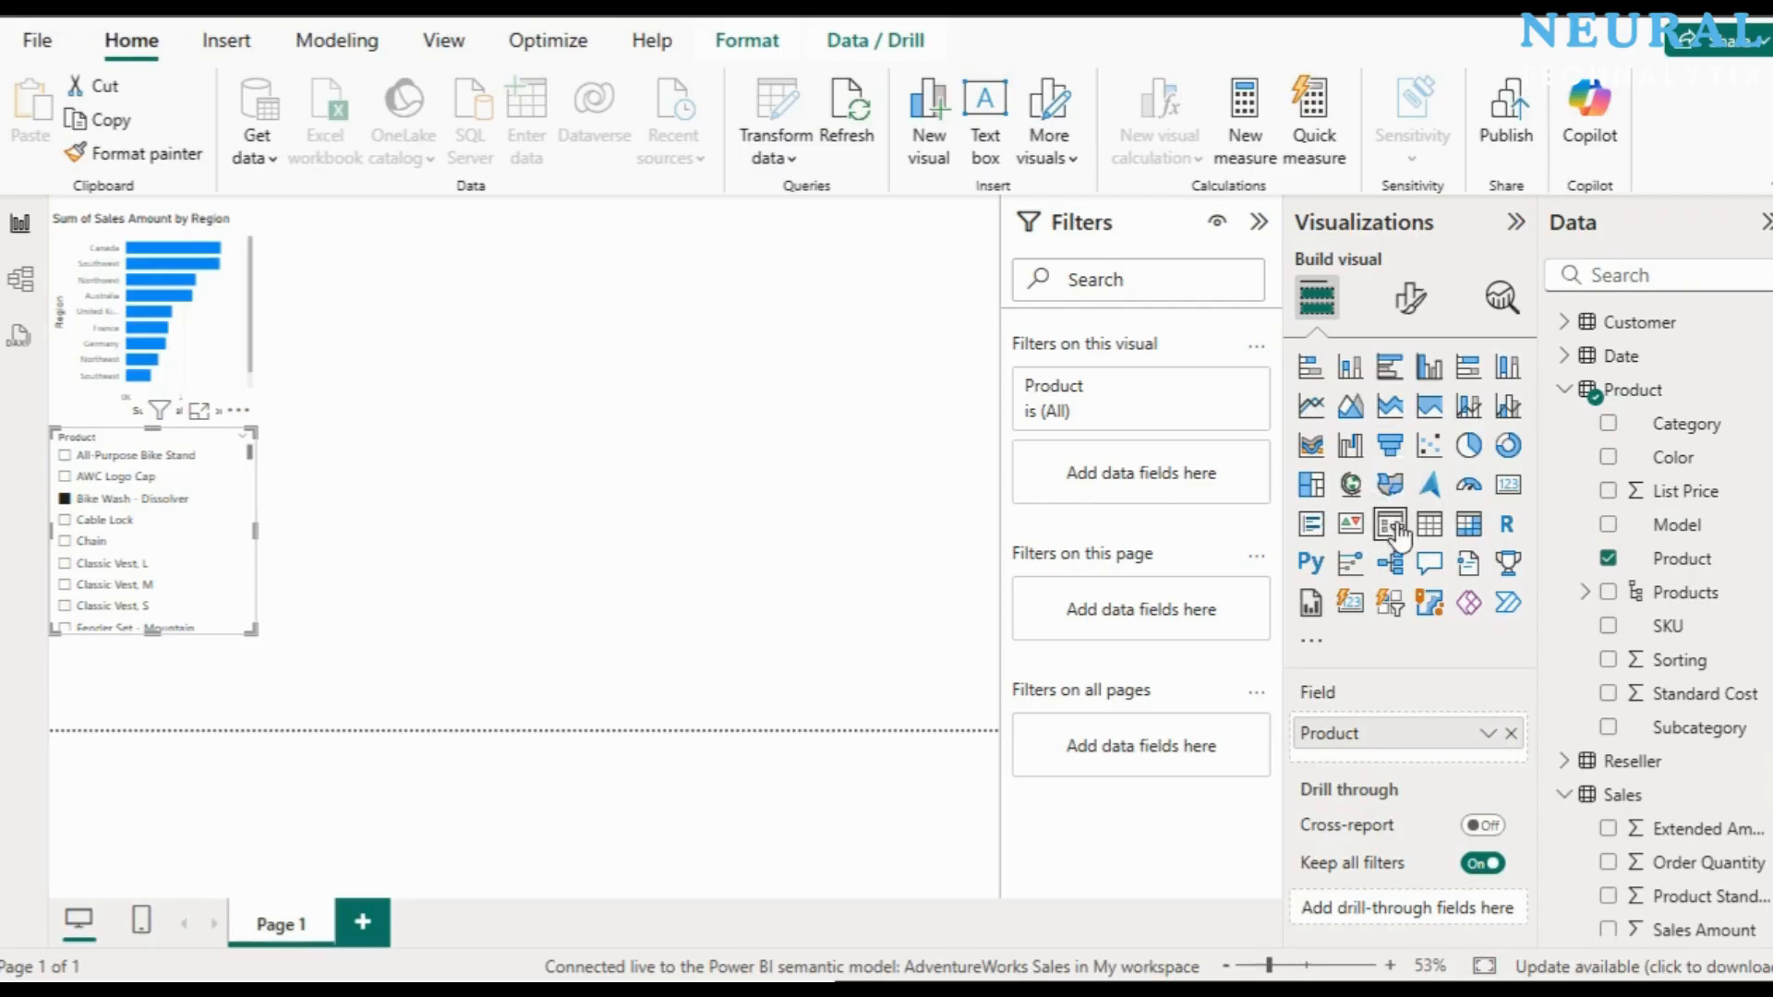
Step: Examine the Product slicer's general formatting properties, including its position and padding
{"action": "left_click", "coordinate": [1412, 314]}
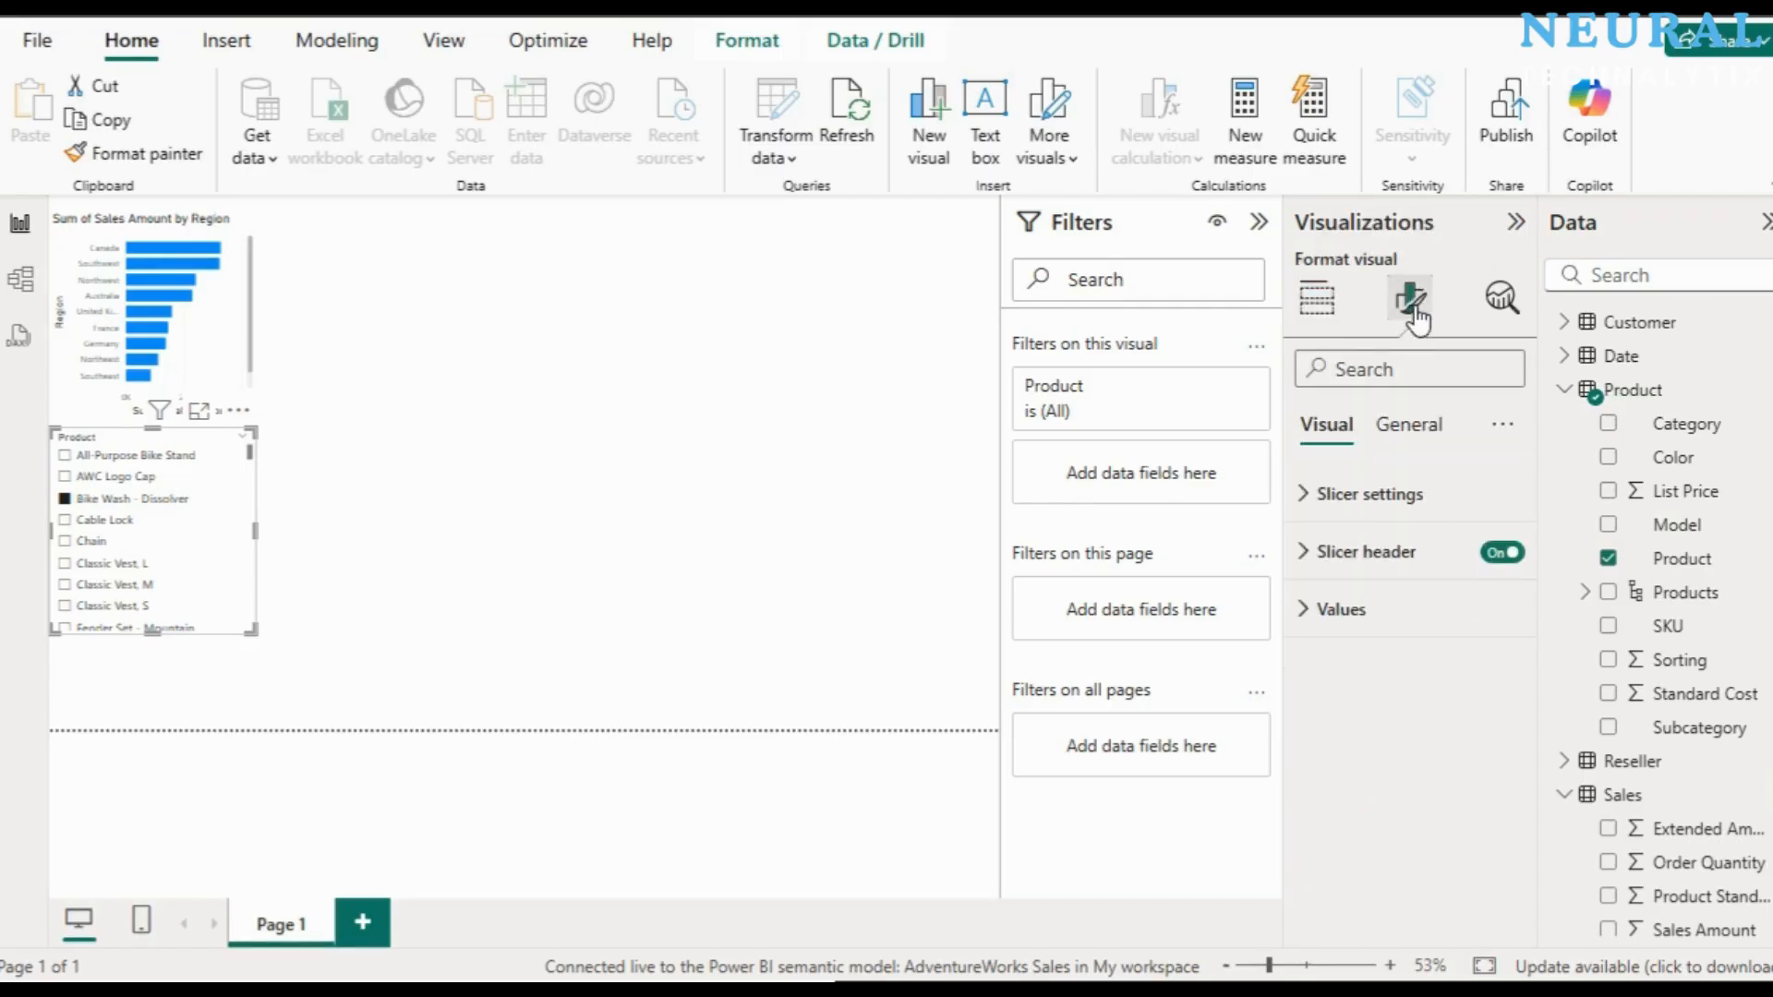
{"action": "left_click", "coordinate": [1407, 430]}
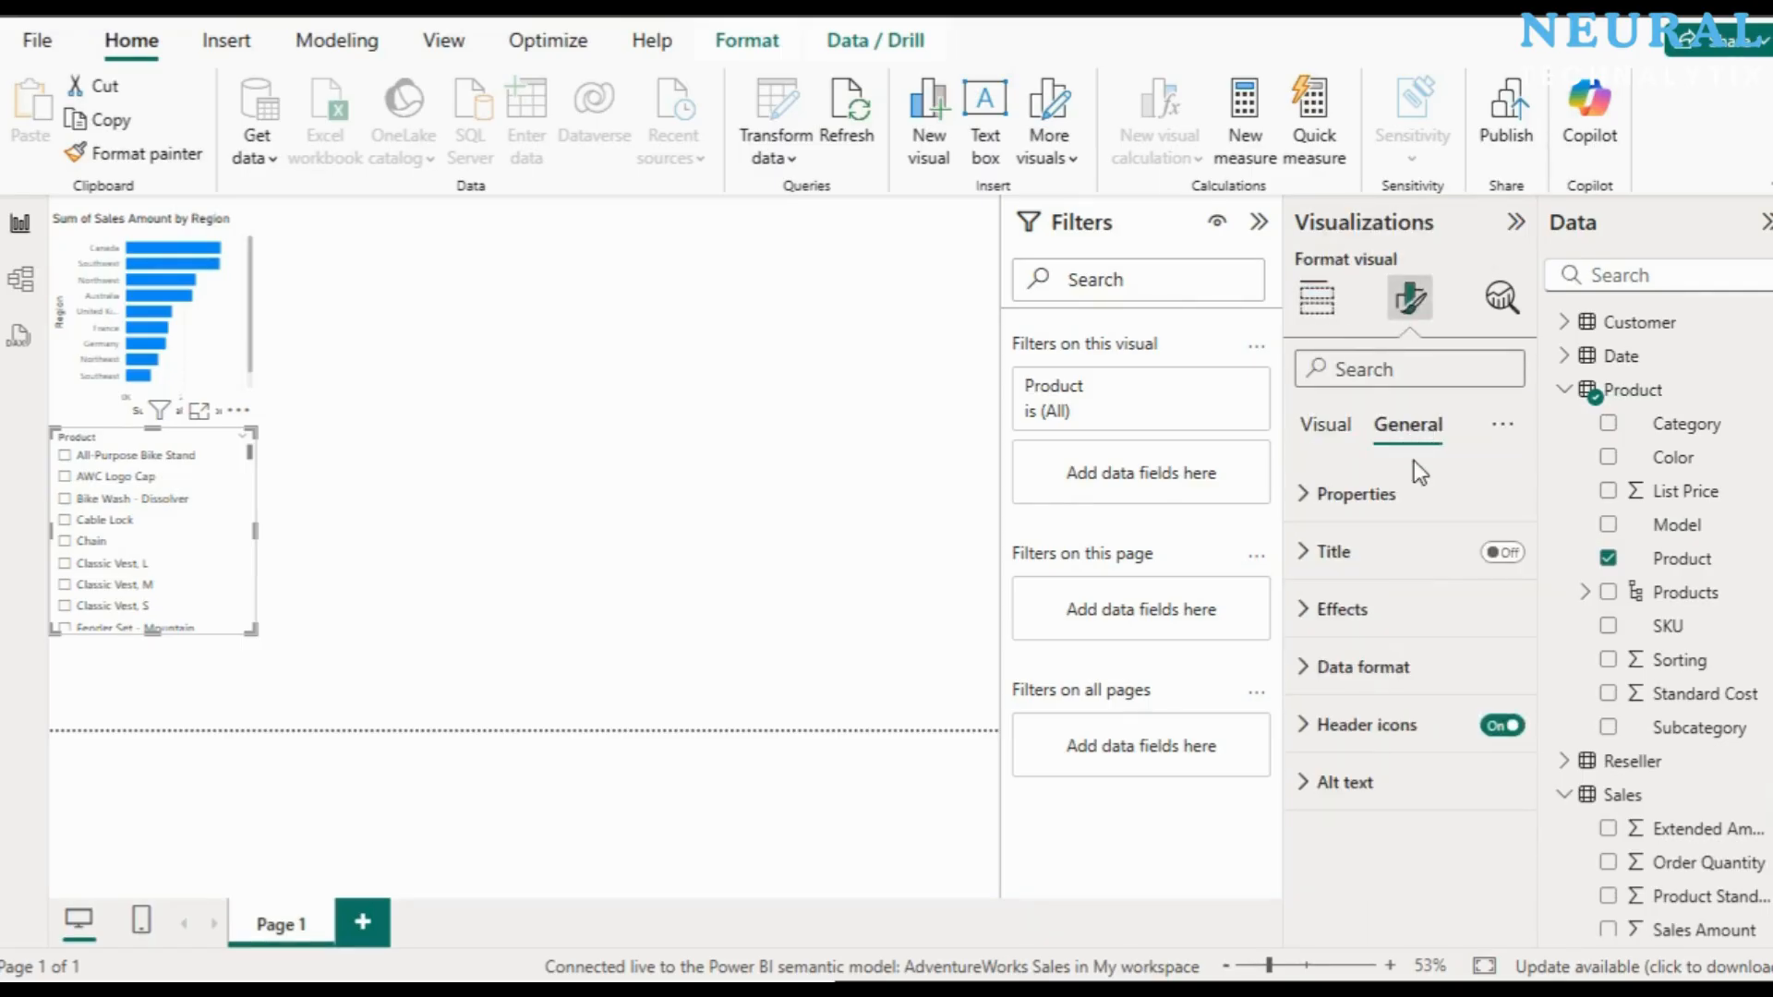
{"action": "left_click", "coordinate": [1305, 493]}
{"action": "scroll", "coordinate": [1320, 748], "scroll_direction": "down", "scroll_amount": 3}
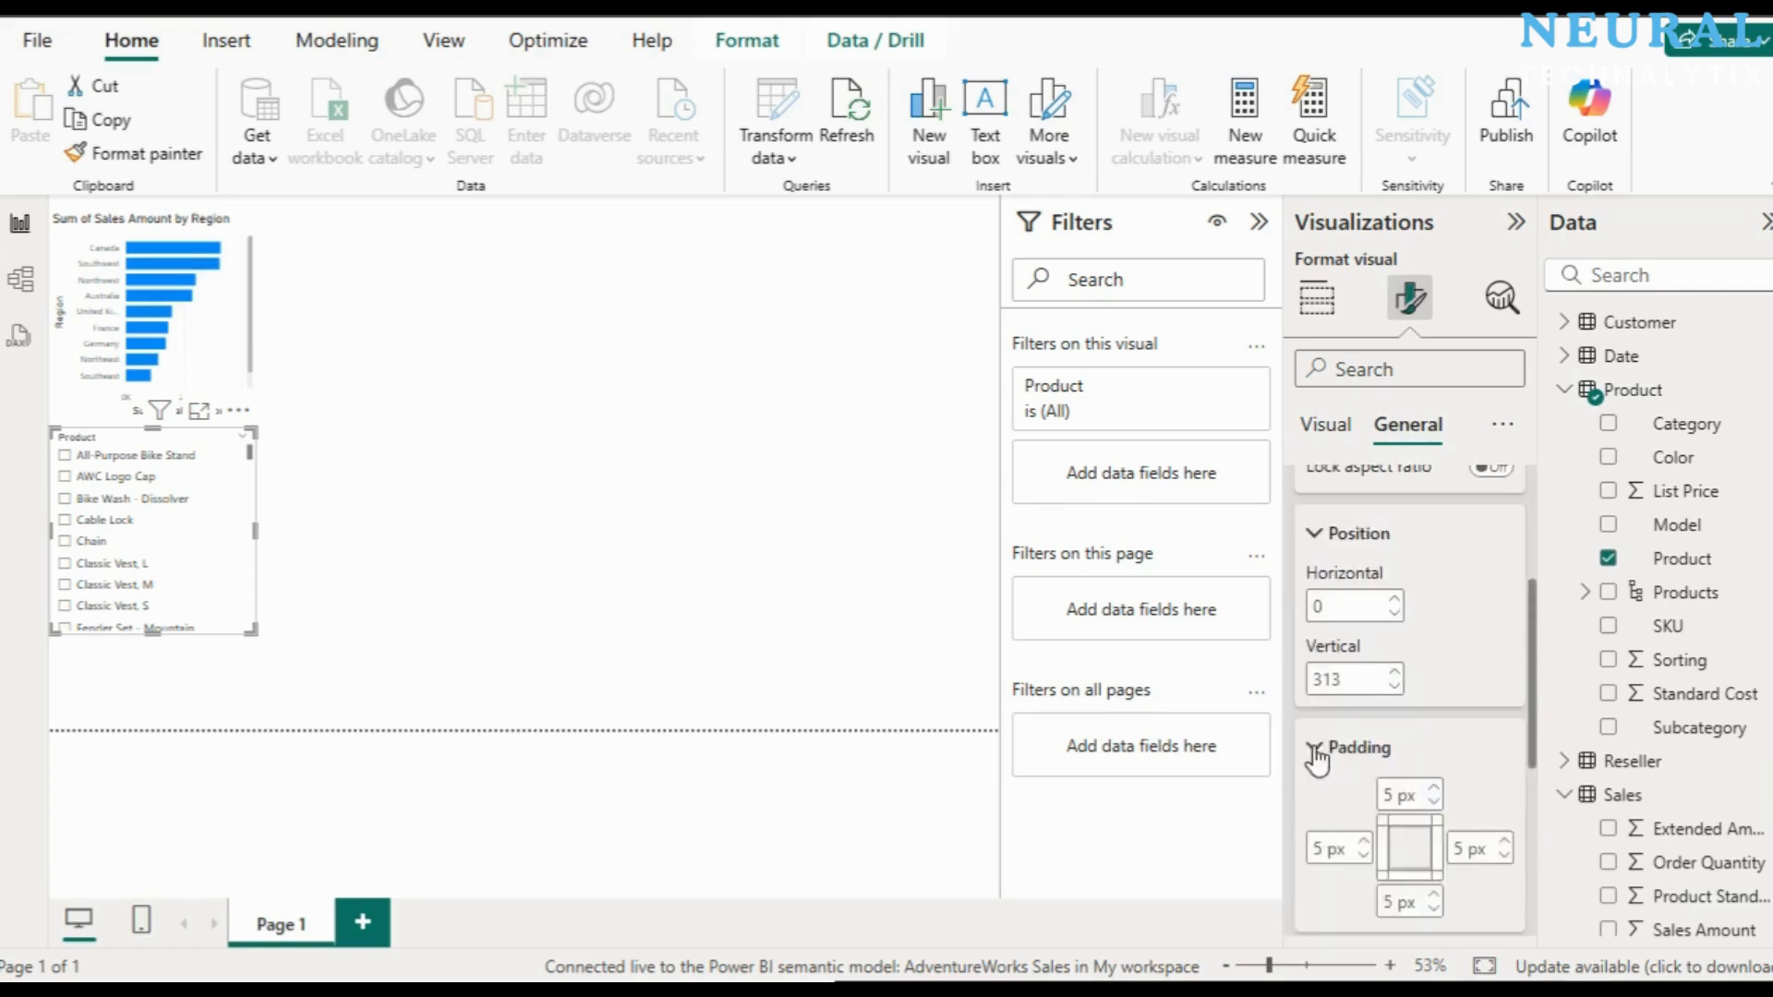
Step: Try the Dropdown style on the Product slicer and restore its Vertical list style
{"action": "left_click", "coordinate": [1326, 424]}
{"action": "left_click", "coordinate": [1334, 562]}
{"action": "left_click", "coordinate": [1496, 634]}
{"action": "left_click", "coordinate": [1393, 728]}
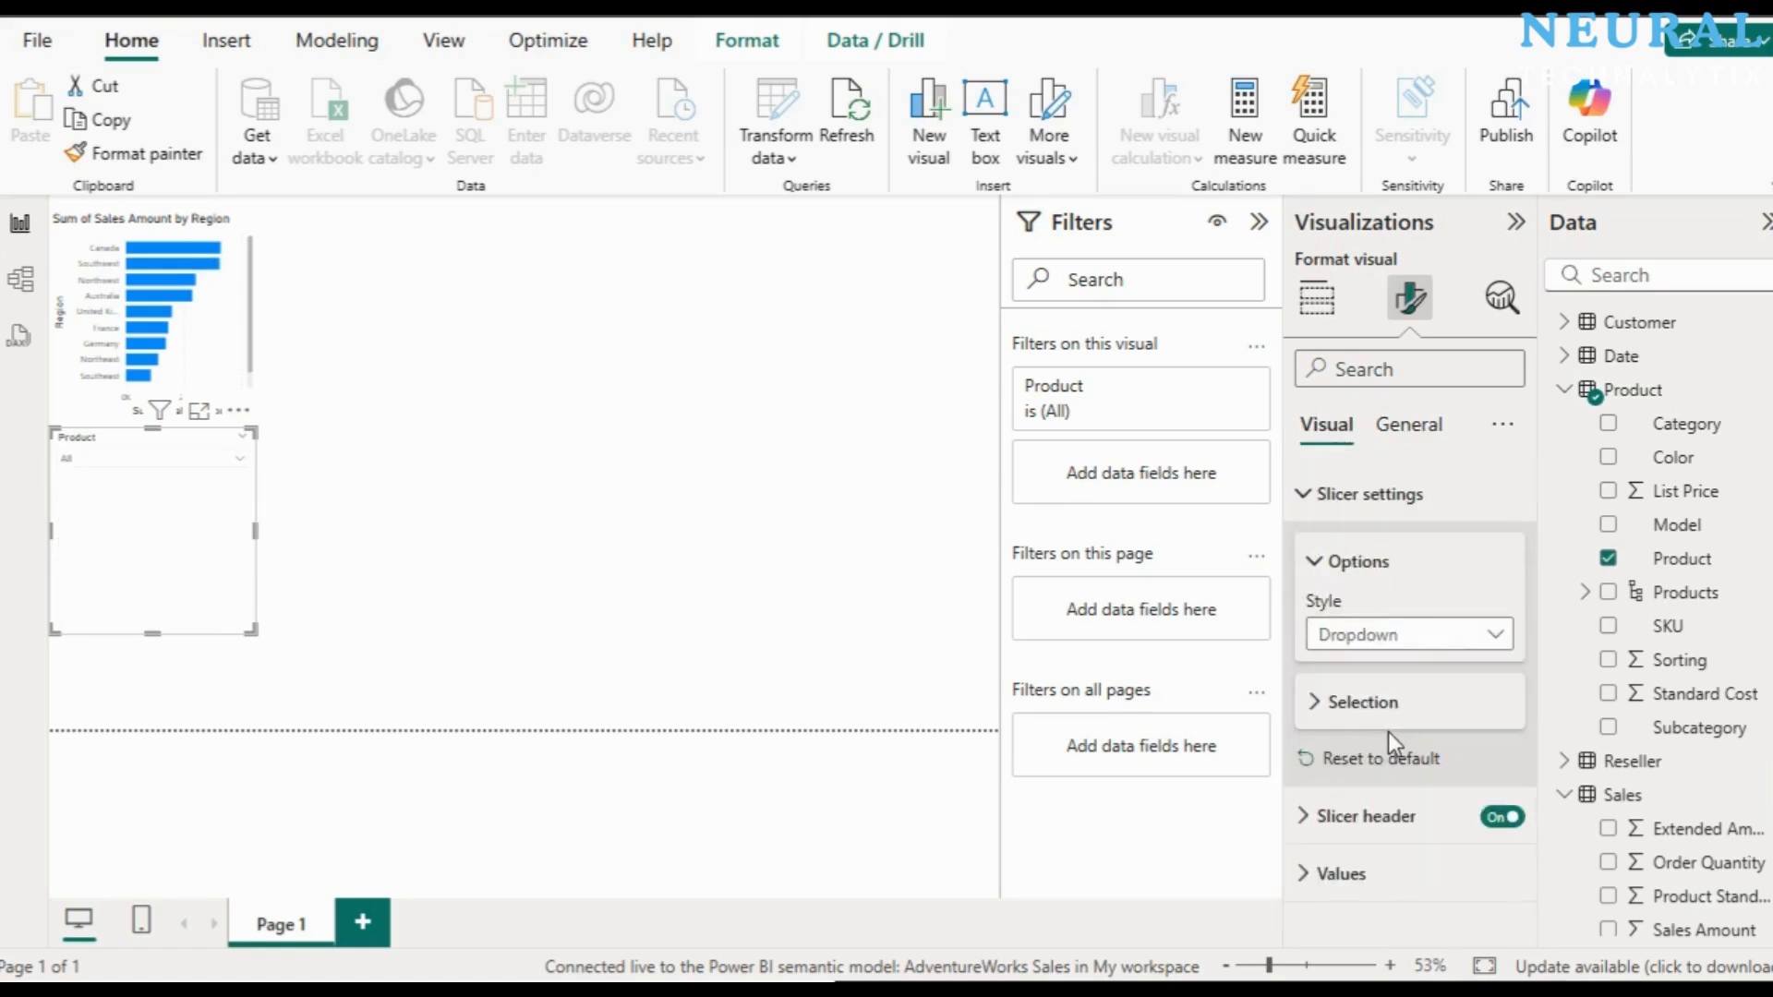
{"action": "left_click", "coordinate": [201, 412]}
{"action": "left_click", "coordinate": [98, 265]}
{"action": "left_click", "coordinate": [1493, 637]}
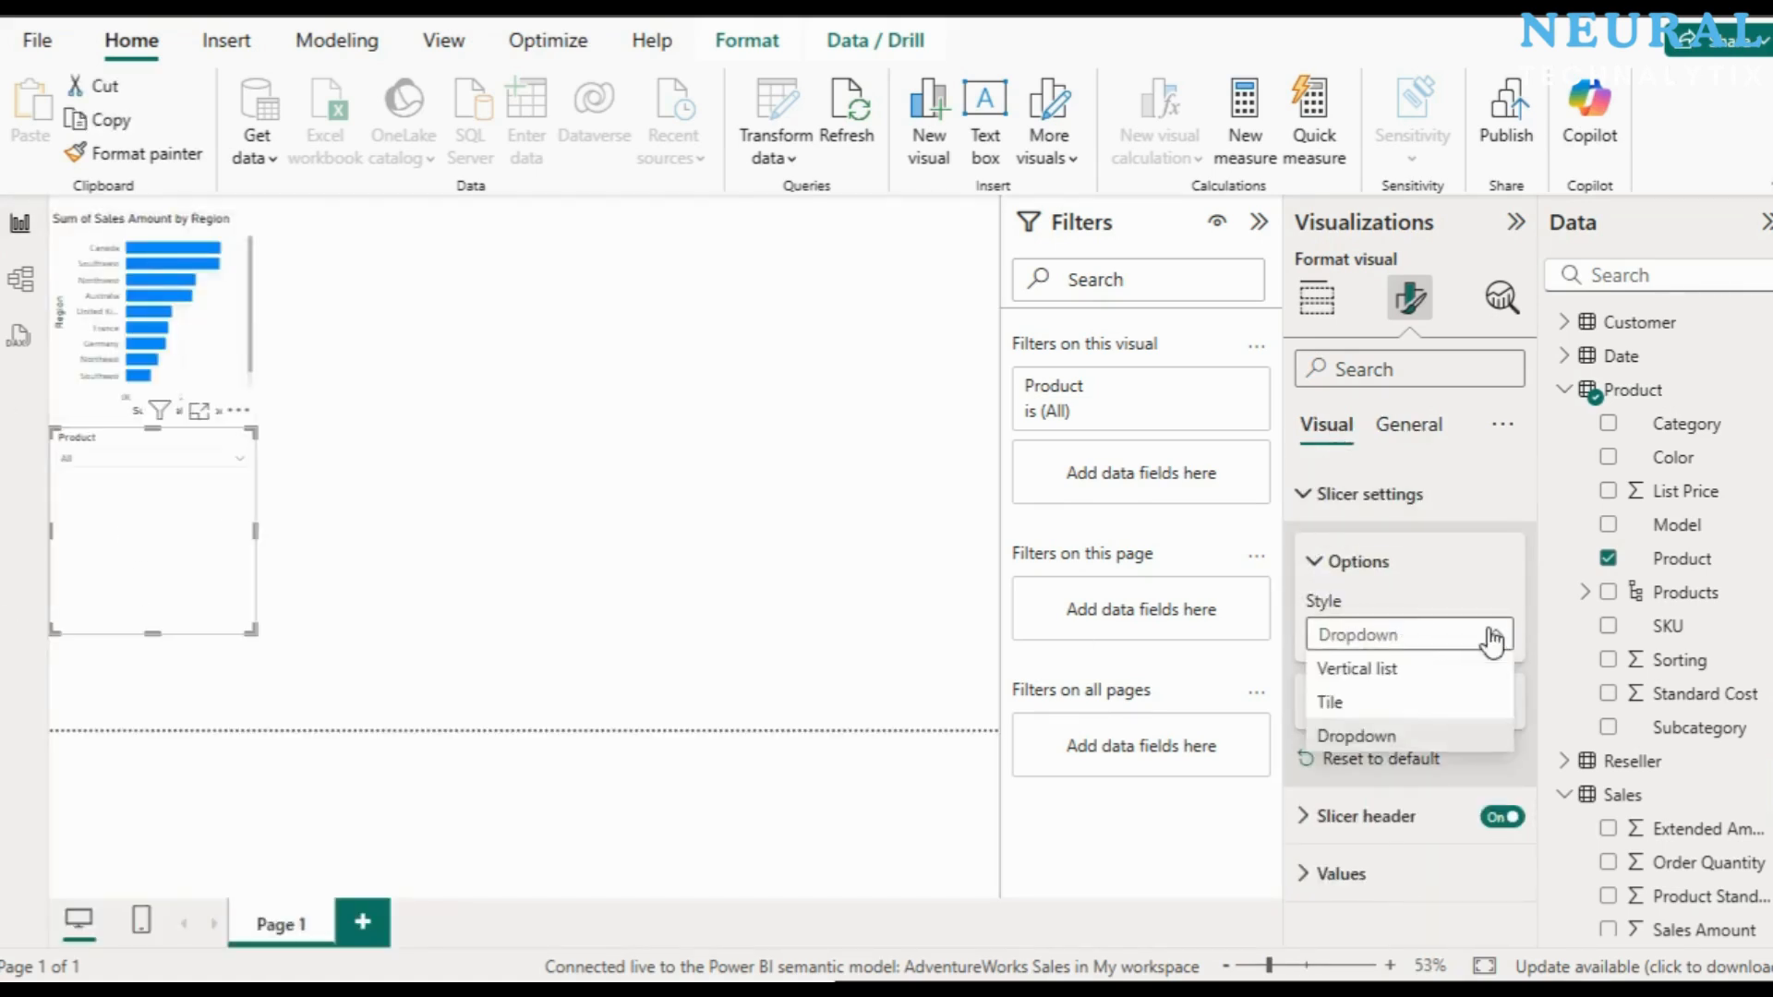
{"action": "left_click", "coordinate": [1359, 668]}
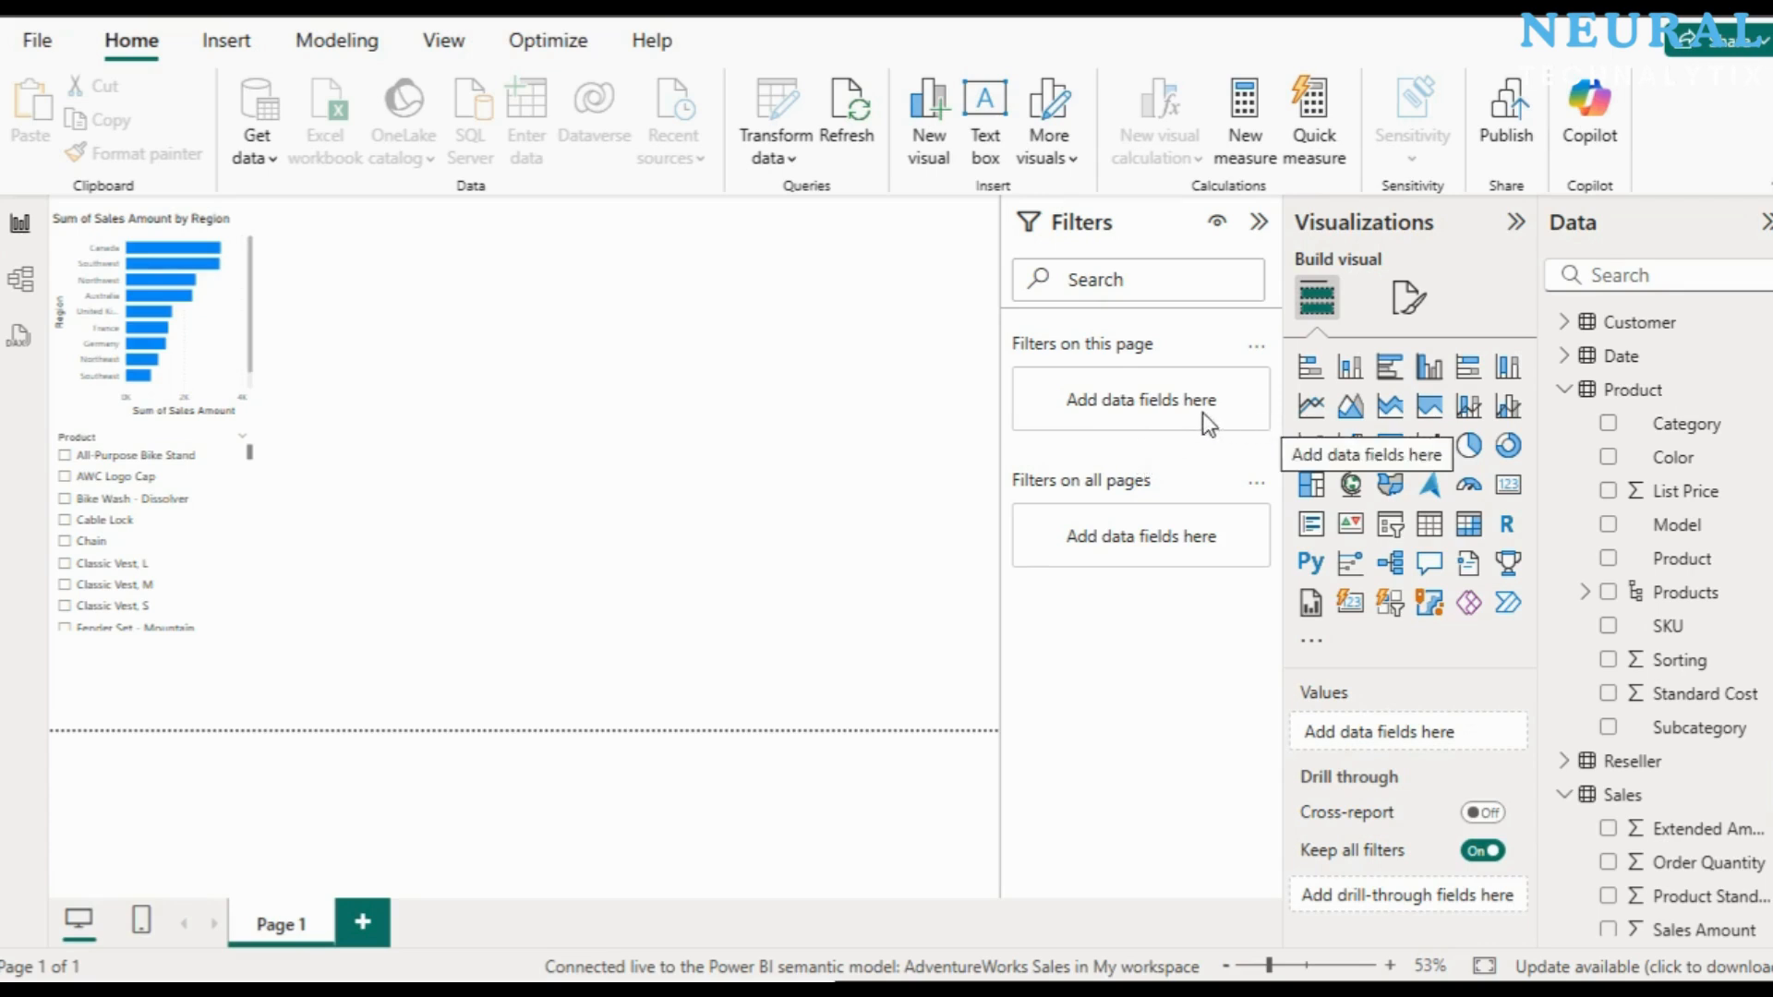
Step: Add a slicer for the Date field beside the bar chart and adjust the end date of its range
{"action": "left_click", "coordinate": [1389, 524]}
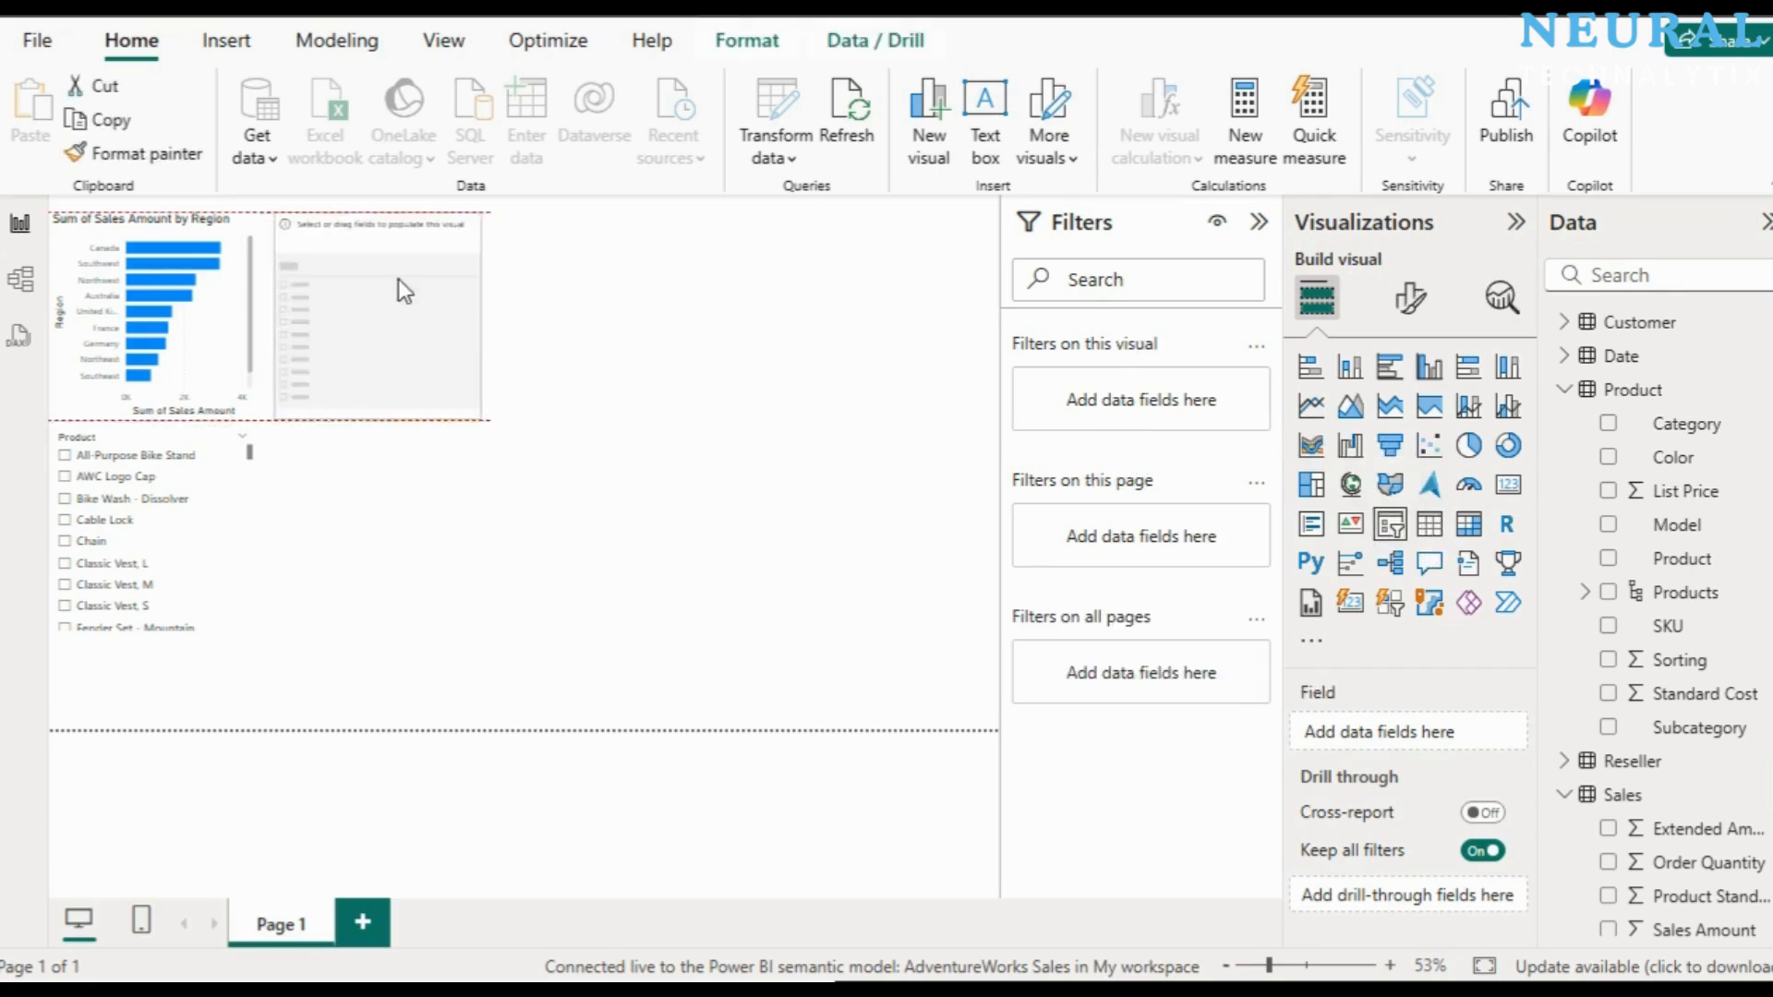
{"action": "left_click", "coordinate": [1622, 356]}
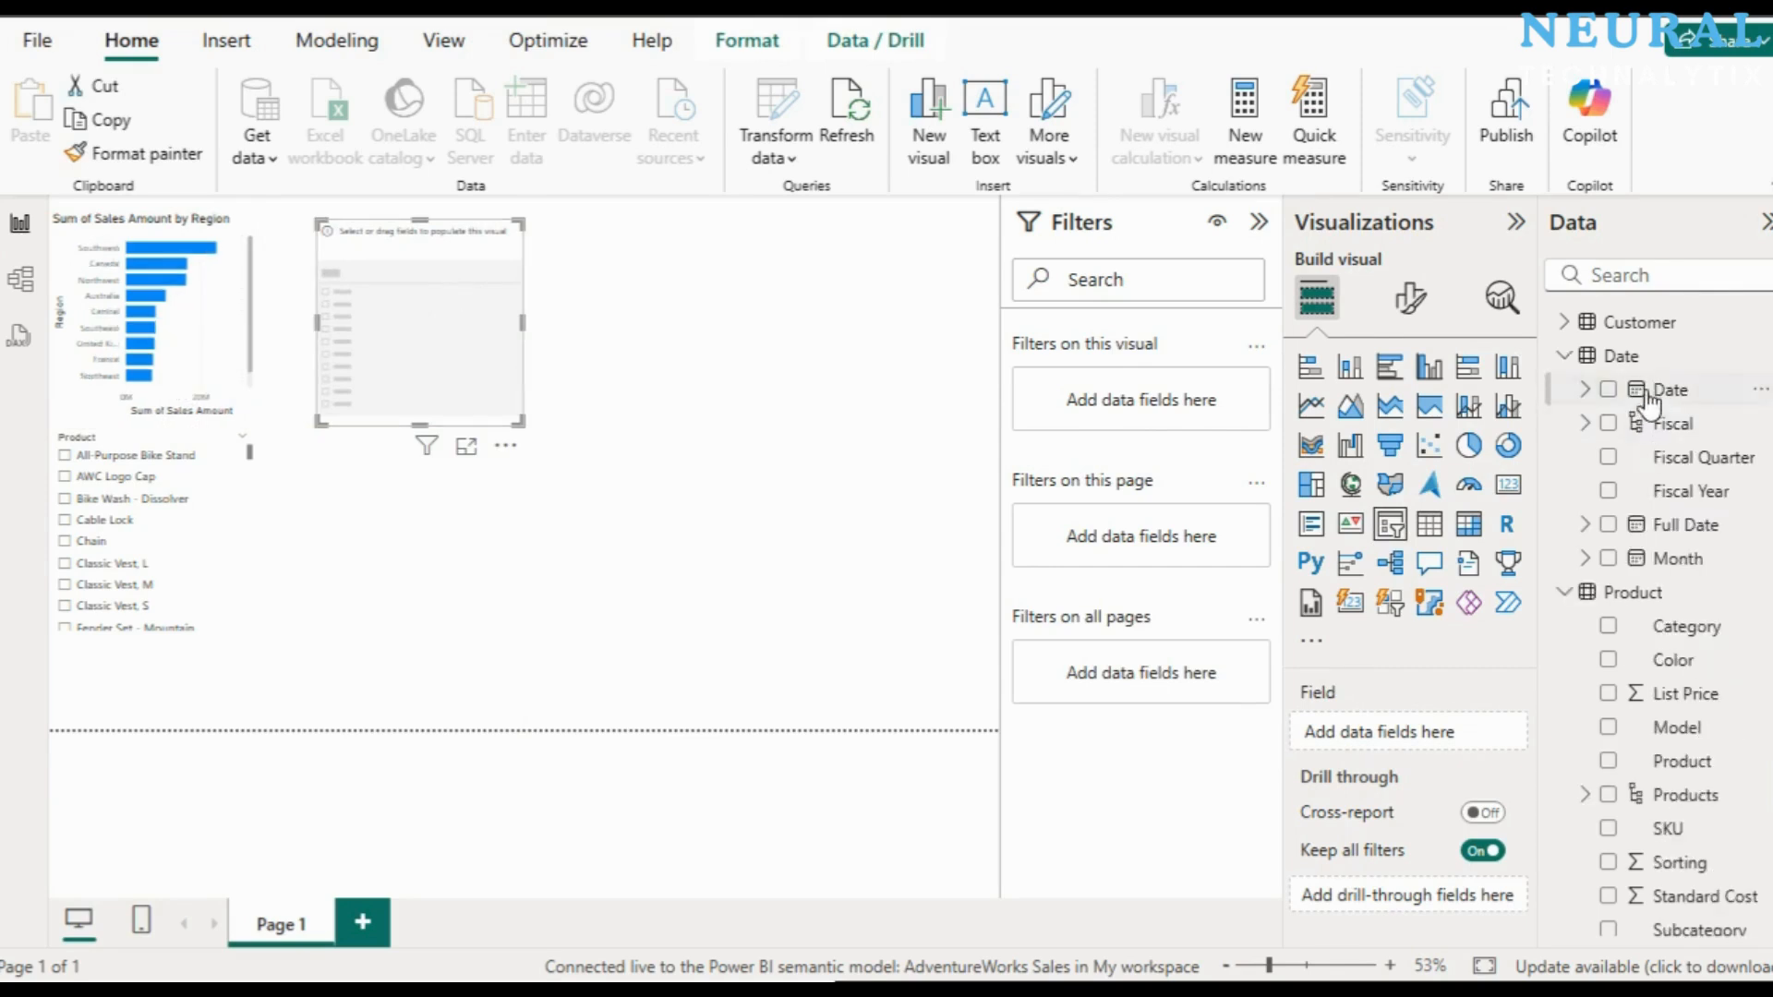
{"action": "left_click_drag", "start_coordinate": [1646, 399], "coordinate": [1412, 738]}
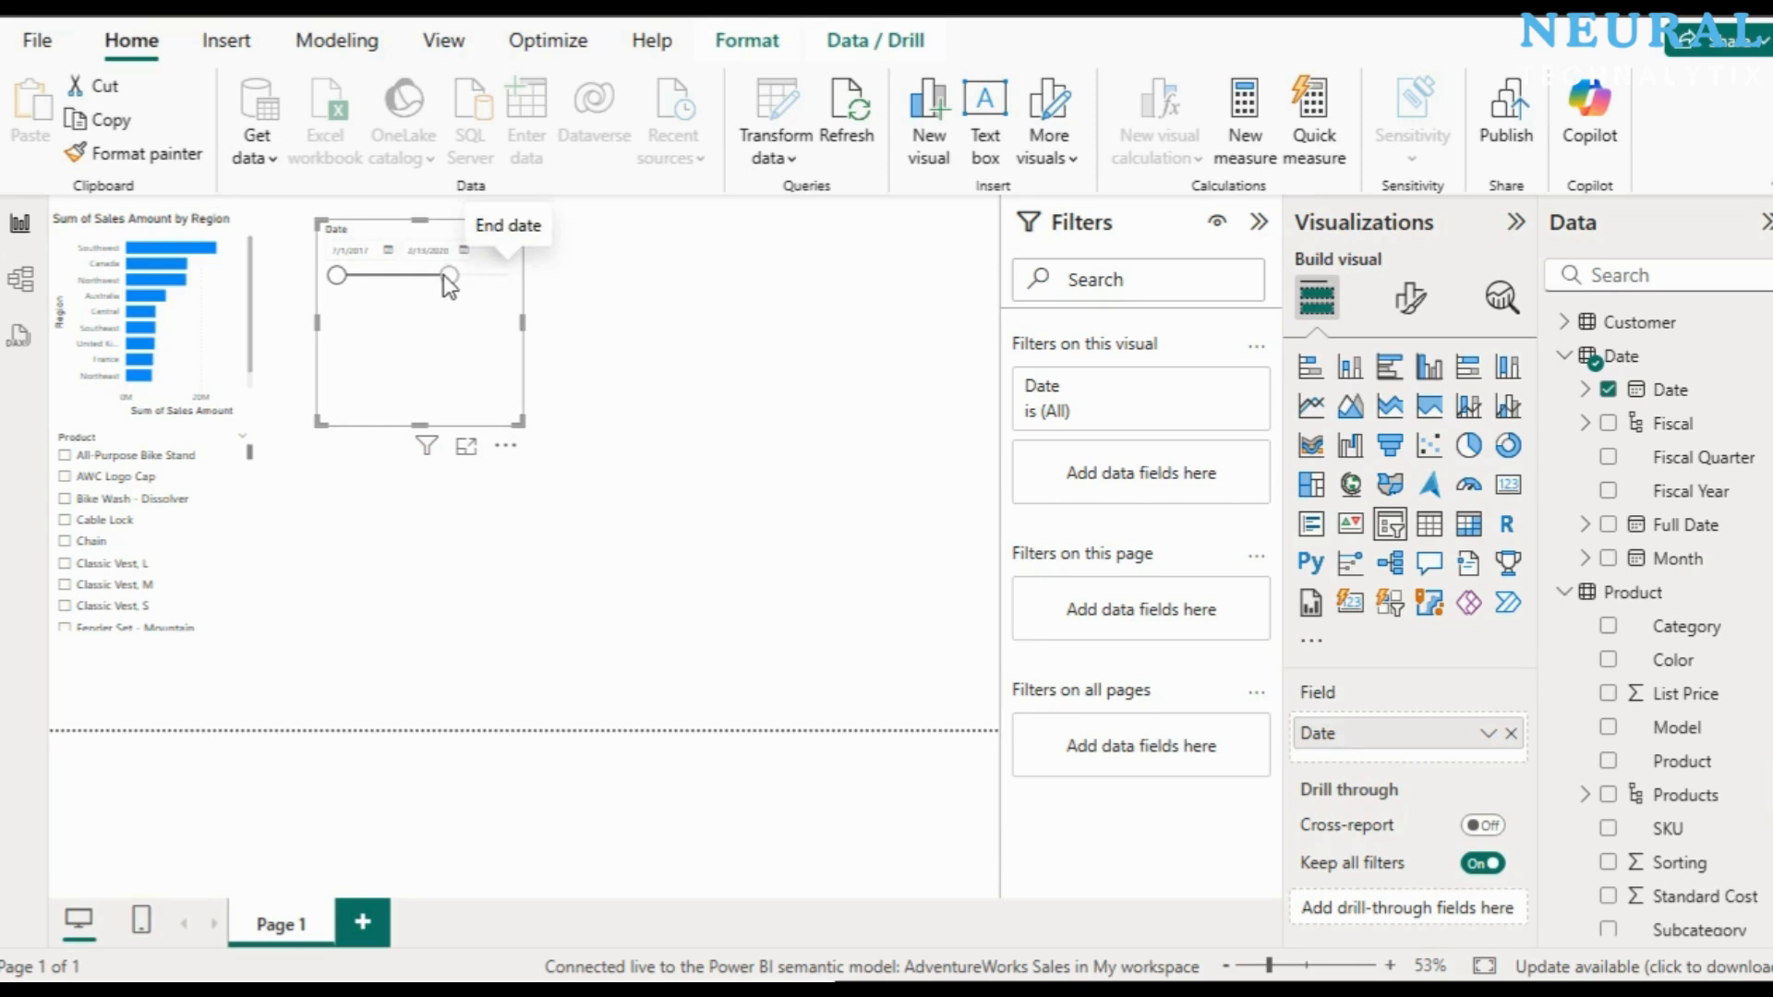
{"action": "mouse_move", "coordinate": [449, 277]}
{"action": "left_mouse_down"}
{"action": "mouse_move", "coordinate": [397, 277]}
{"action": "mouse_move", "coordinate": [455, 276]}
{"action": "left_mouse_up"}
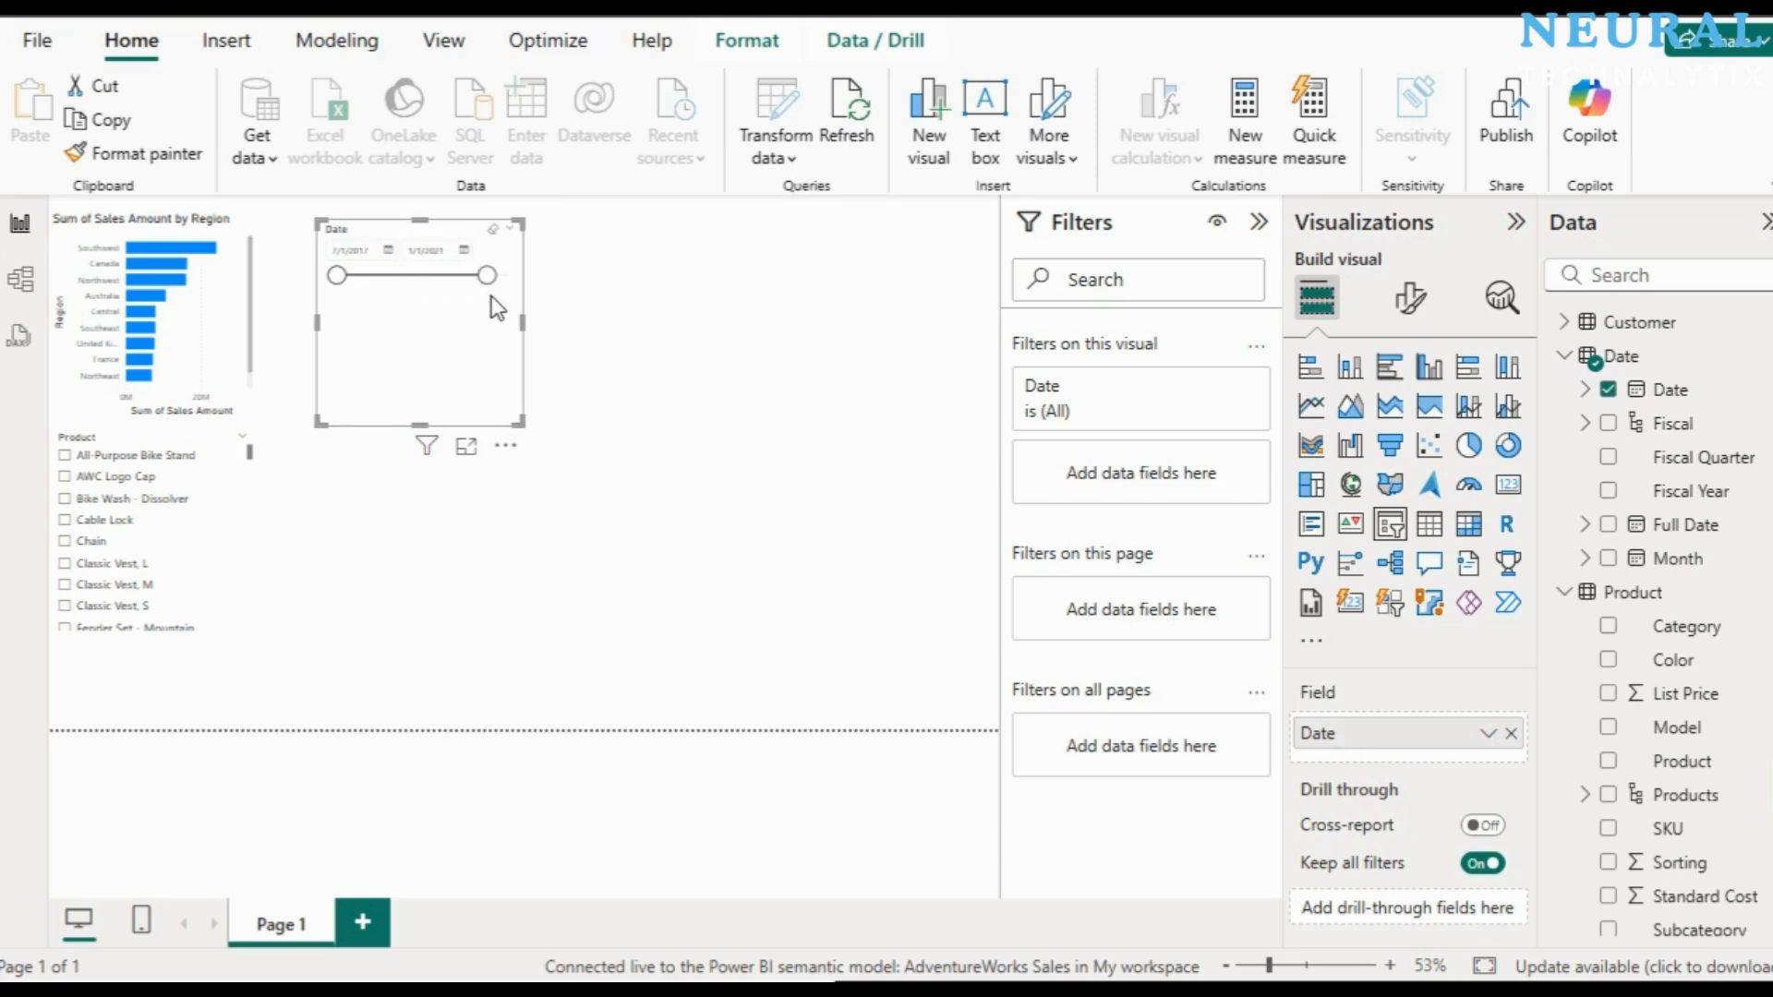
{"action": "mouse_move", "coordinate": [473, 283]}
{"action": "left_mouse_down"}
{"action": "mouse_move", "coordinate": [443, 279]}
{"action": "mouse_move", "coordinate": [450, 304]}
{"action": "left_mouse_up"}
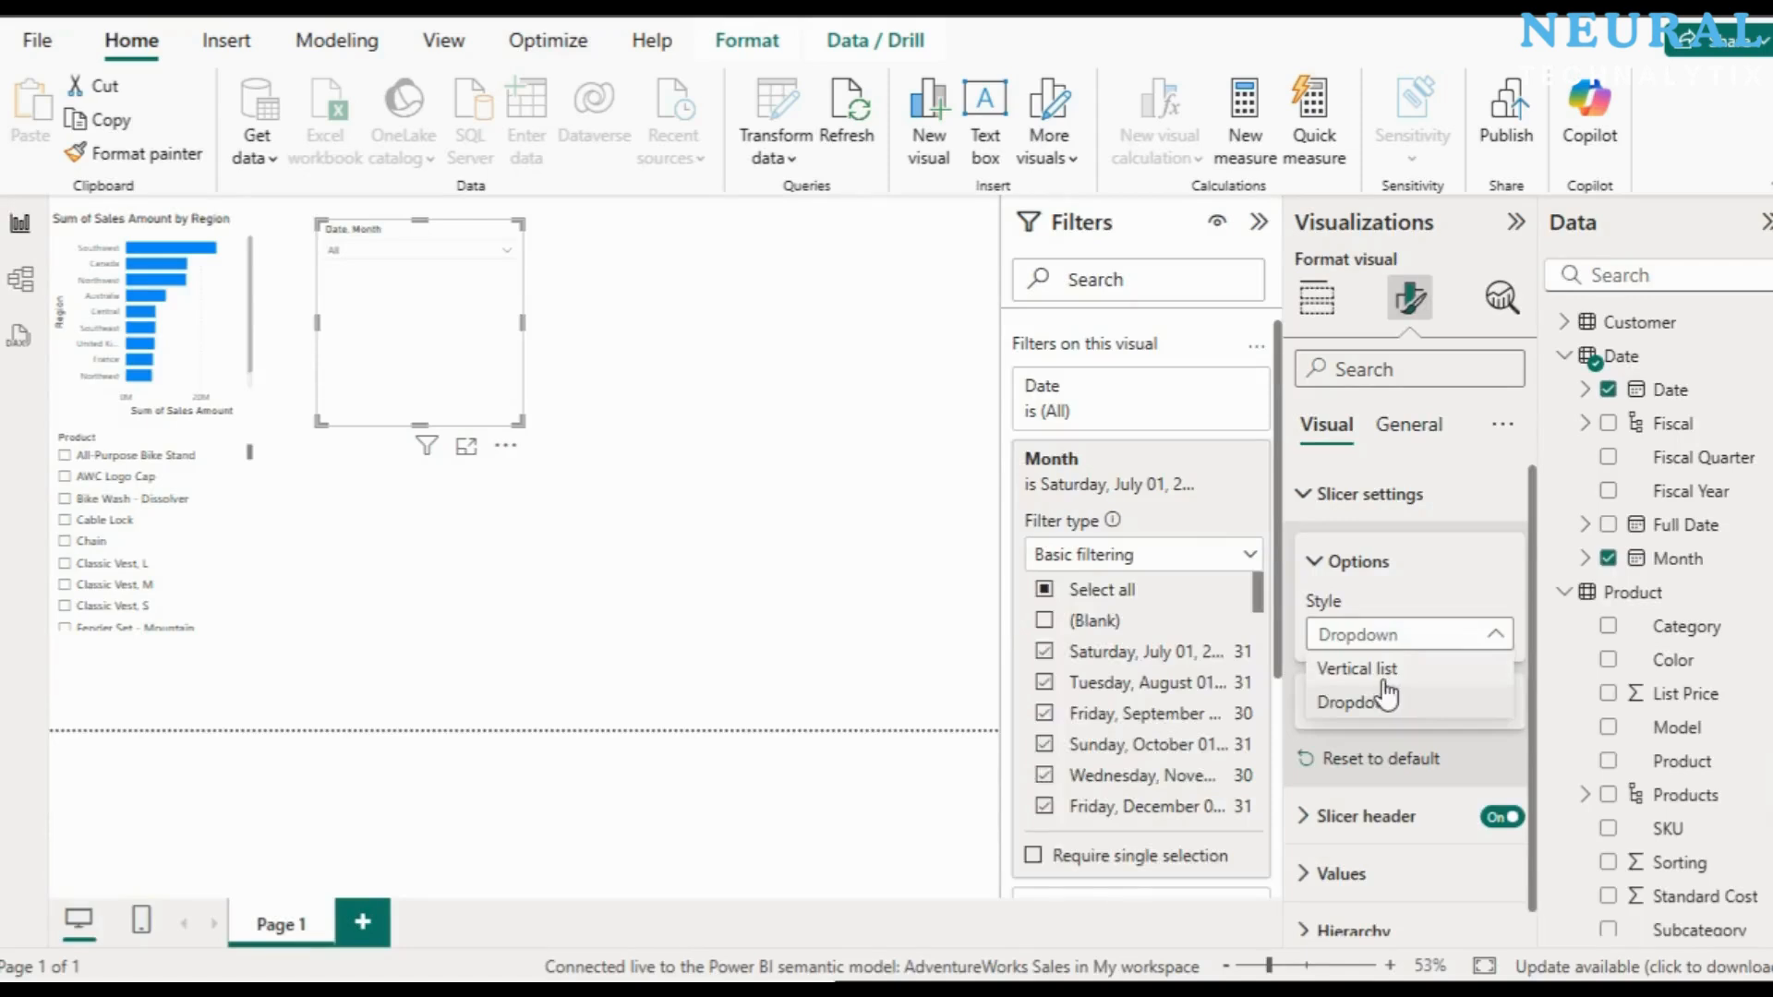
Step: Try the Vertical list style on the Date, Month slicer and return it to Dropdown
{"action": "left_click", "coordinate": [1362, 666]}
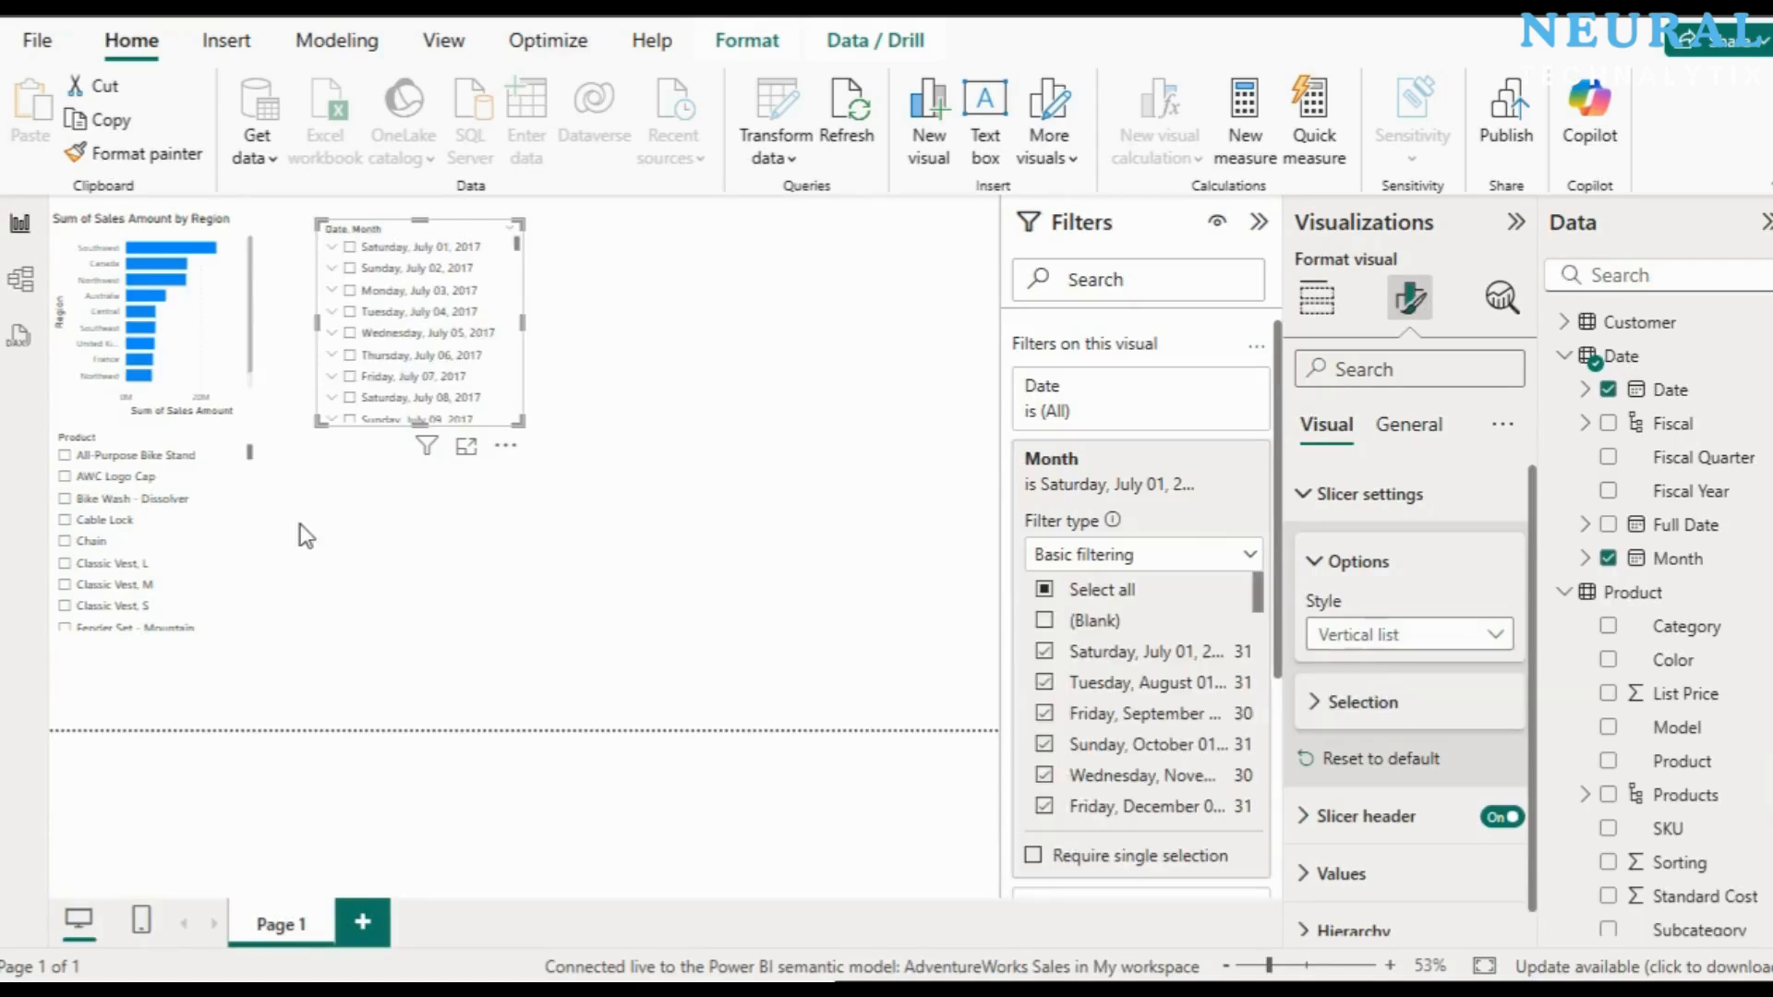
{"action": "left_click", "coordinate": [1494, 634]}
{"action": "left_click", "coordinate": [1442, 697]}
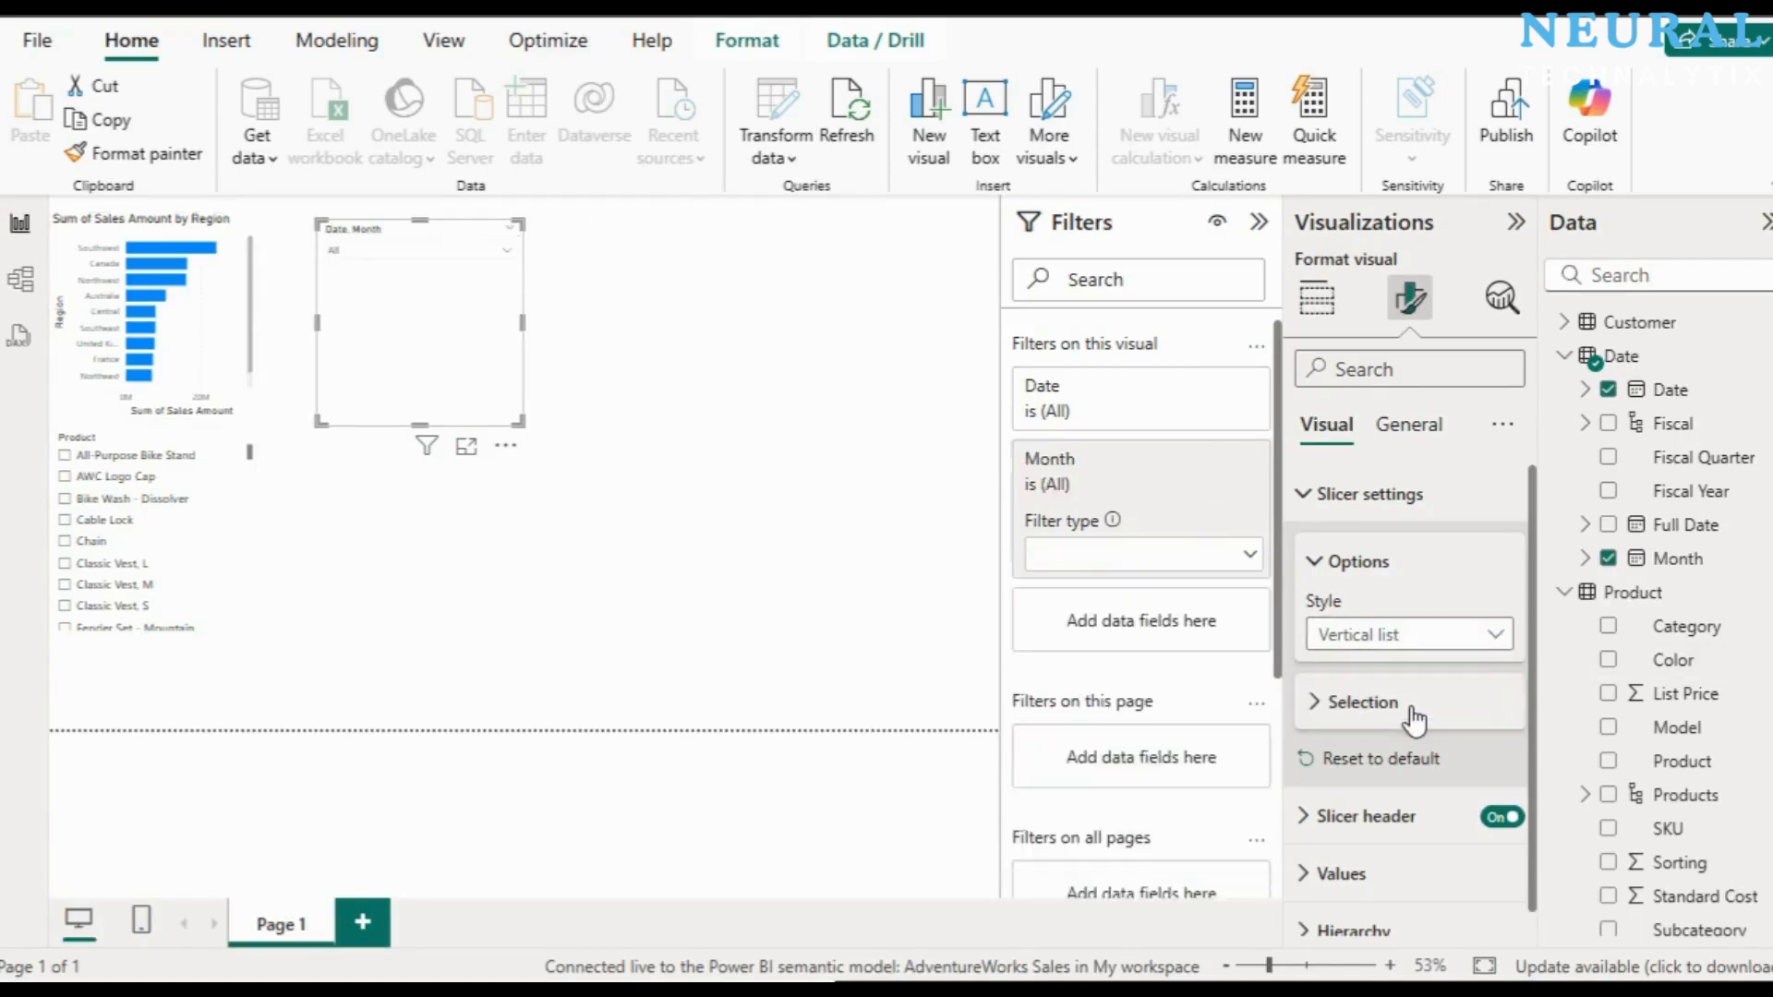
Step: Select Wednesday, July 05, 2017 in the Date, Month dropdown slicer and check the list again
{"action": "left_click", "coordinate": [507, 252]}
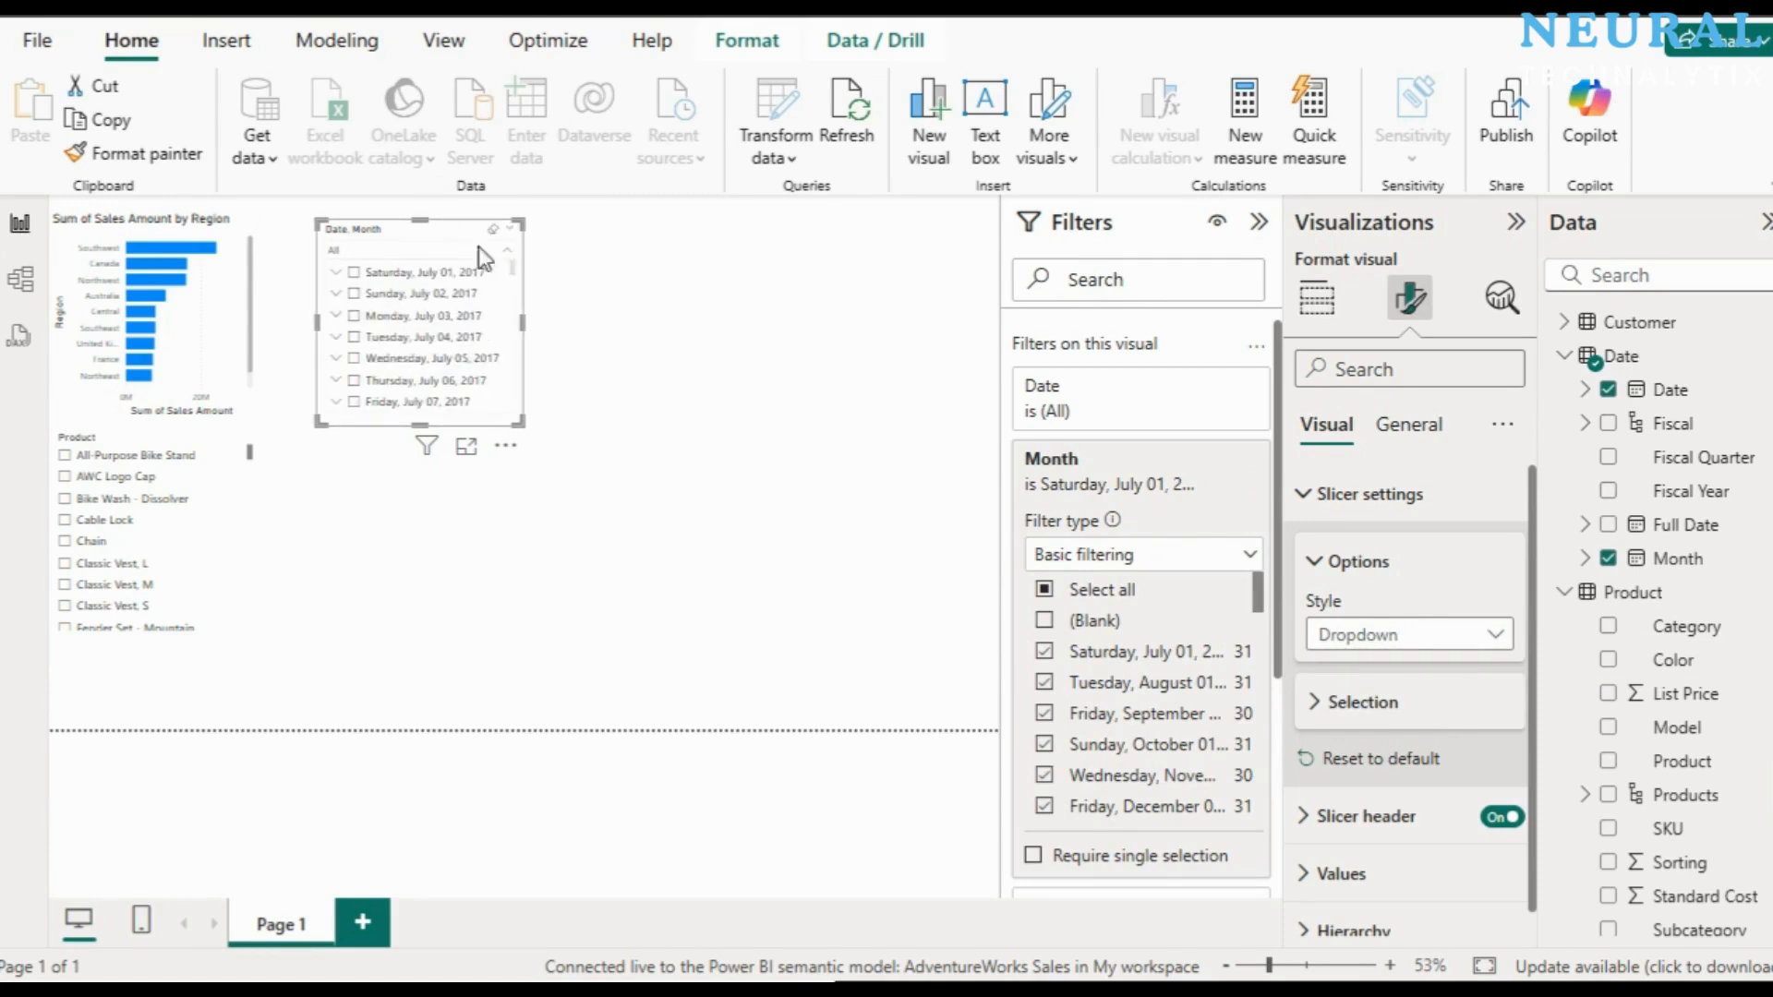
{"action": "left_click", "coordinate": [355, 358]}
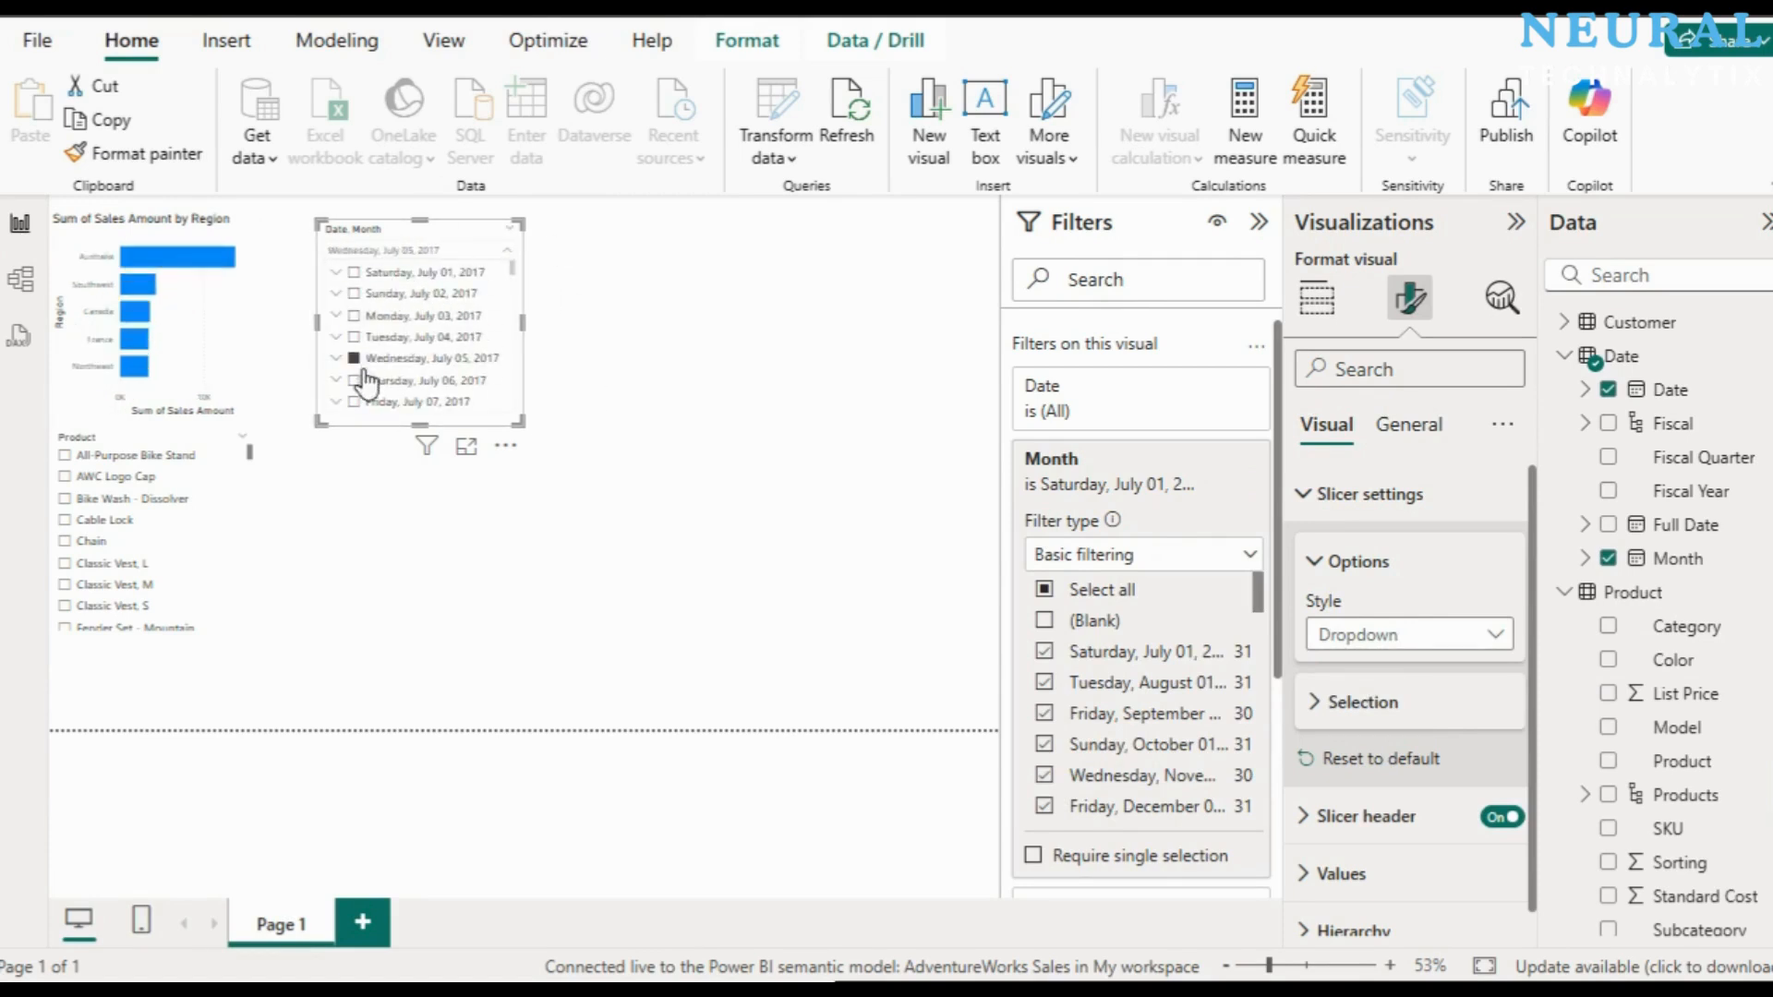
{"action": "left_click", "coordinate": [508, 257]}
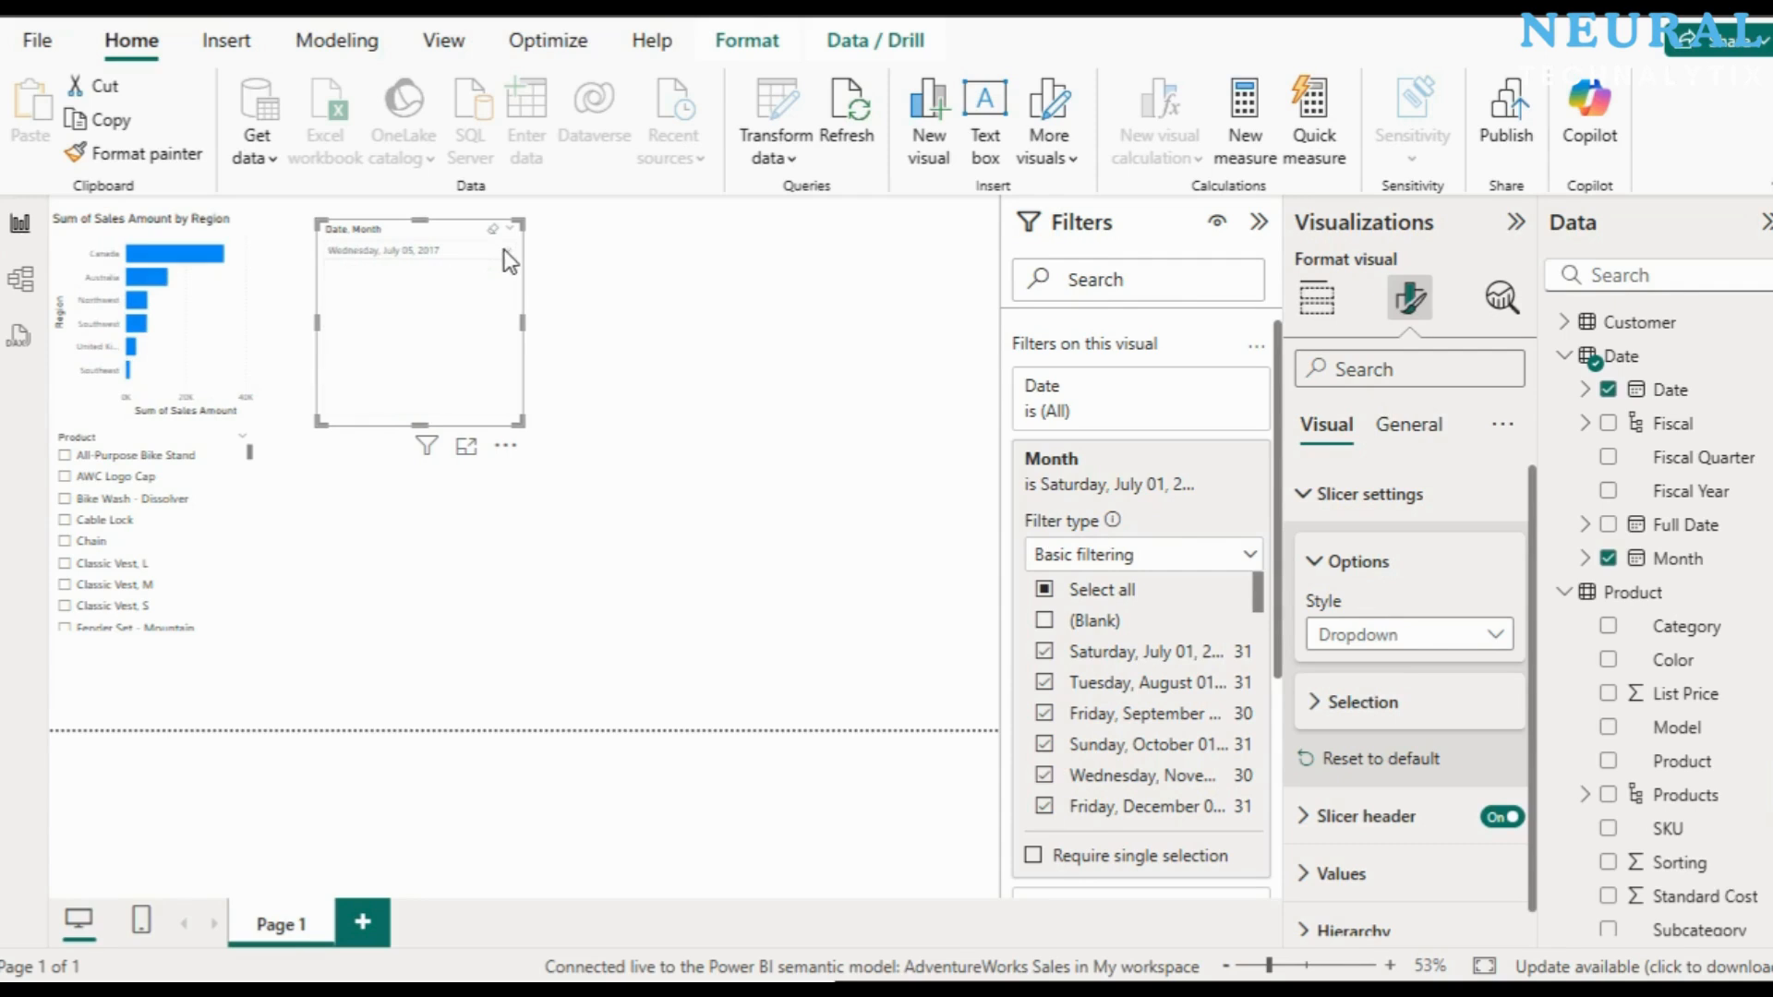
{"action": "left_click", "coordinate": [508, 253]}
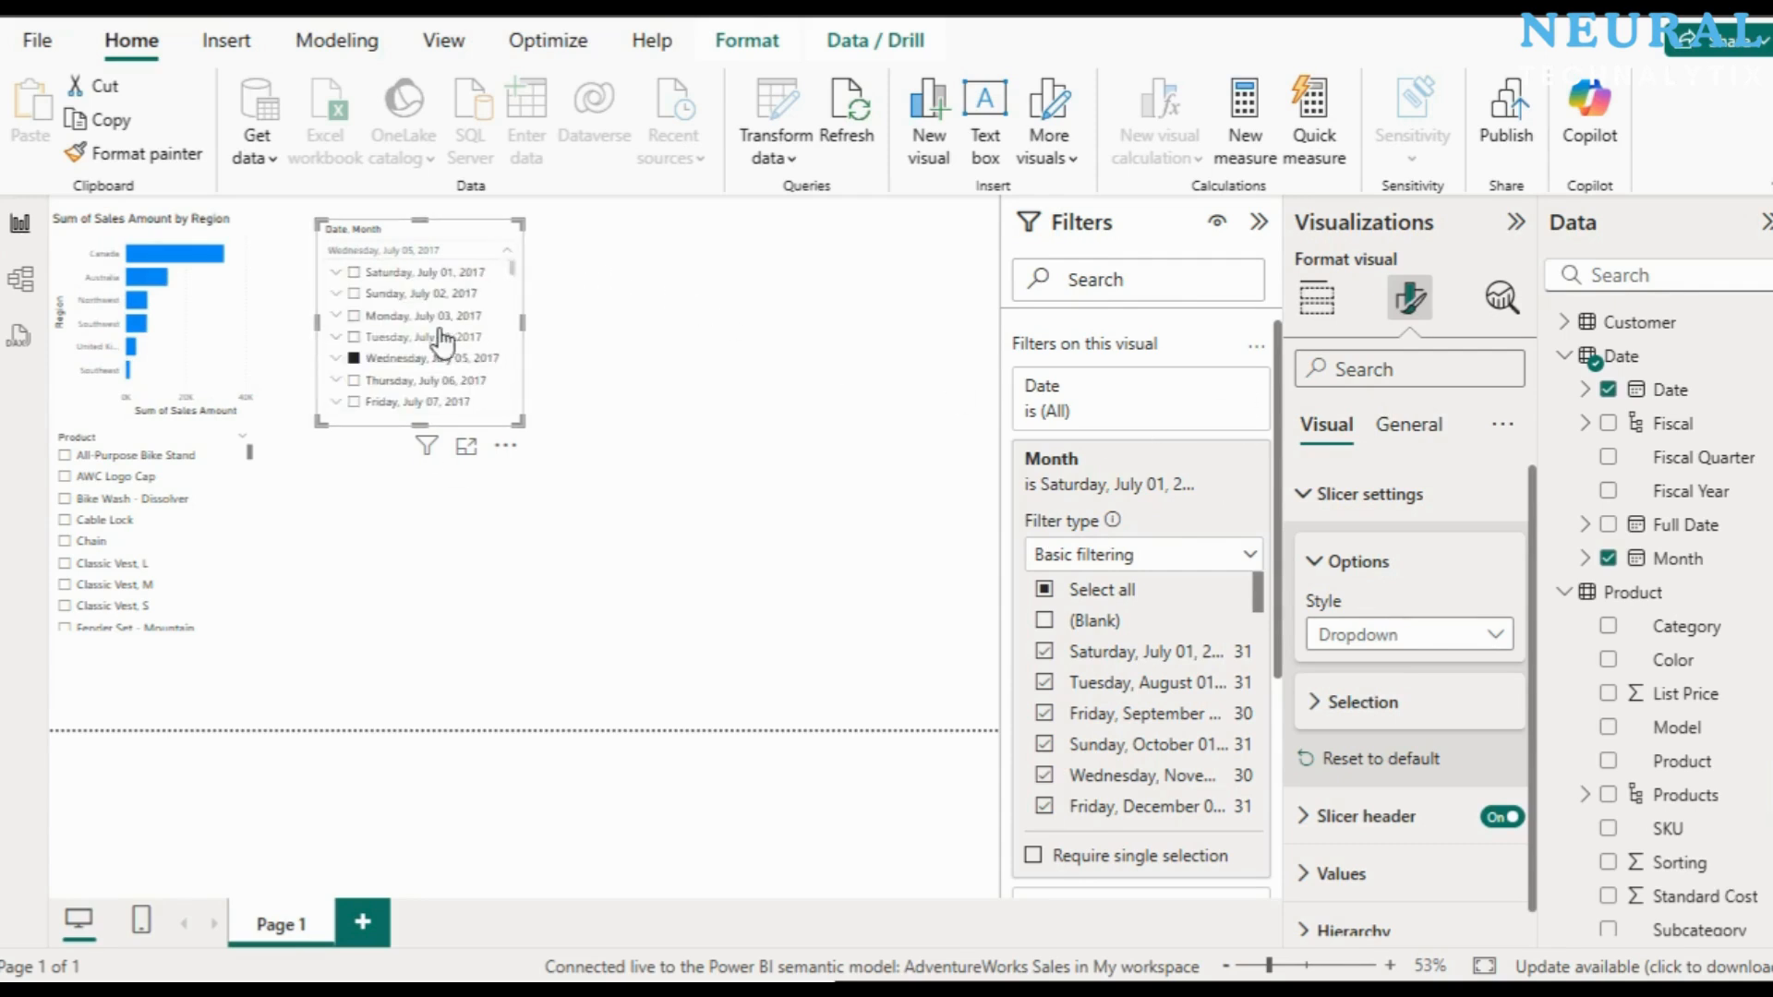
Step: Set the Date, Month slicer's style to Vertical list and display the filters of the bar chart
{"action": "left_click", "coordinate": [1496, 637]}
{"action": "left_click", "coordinate": [1413, 668]}
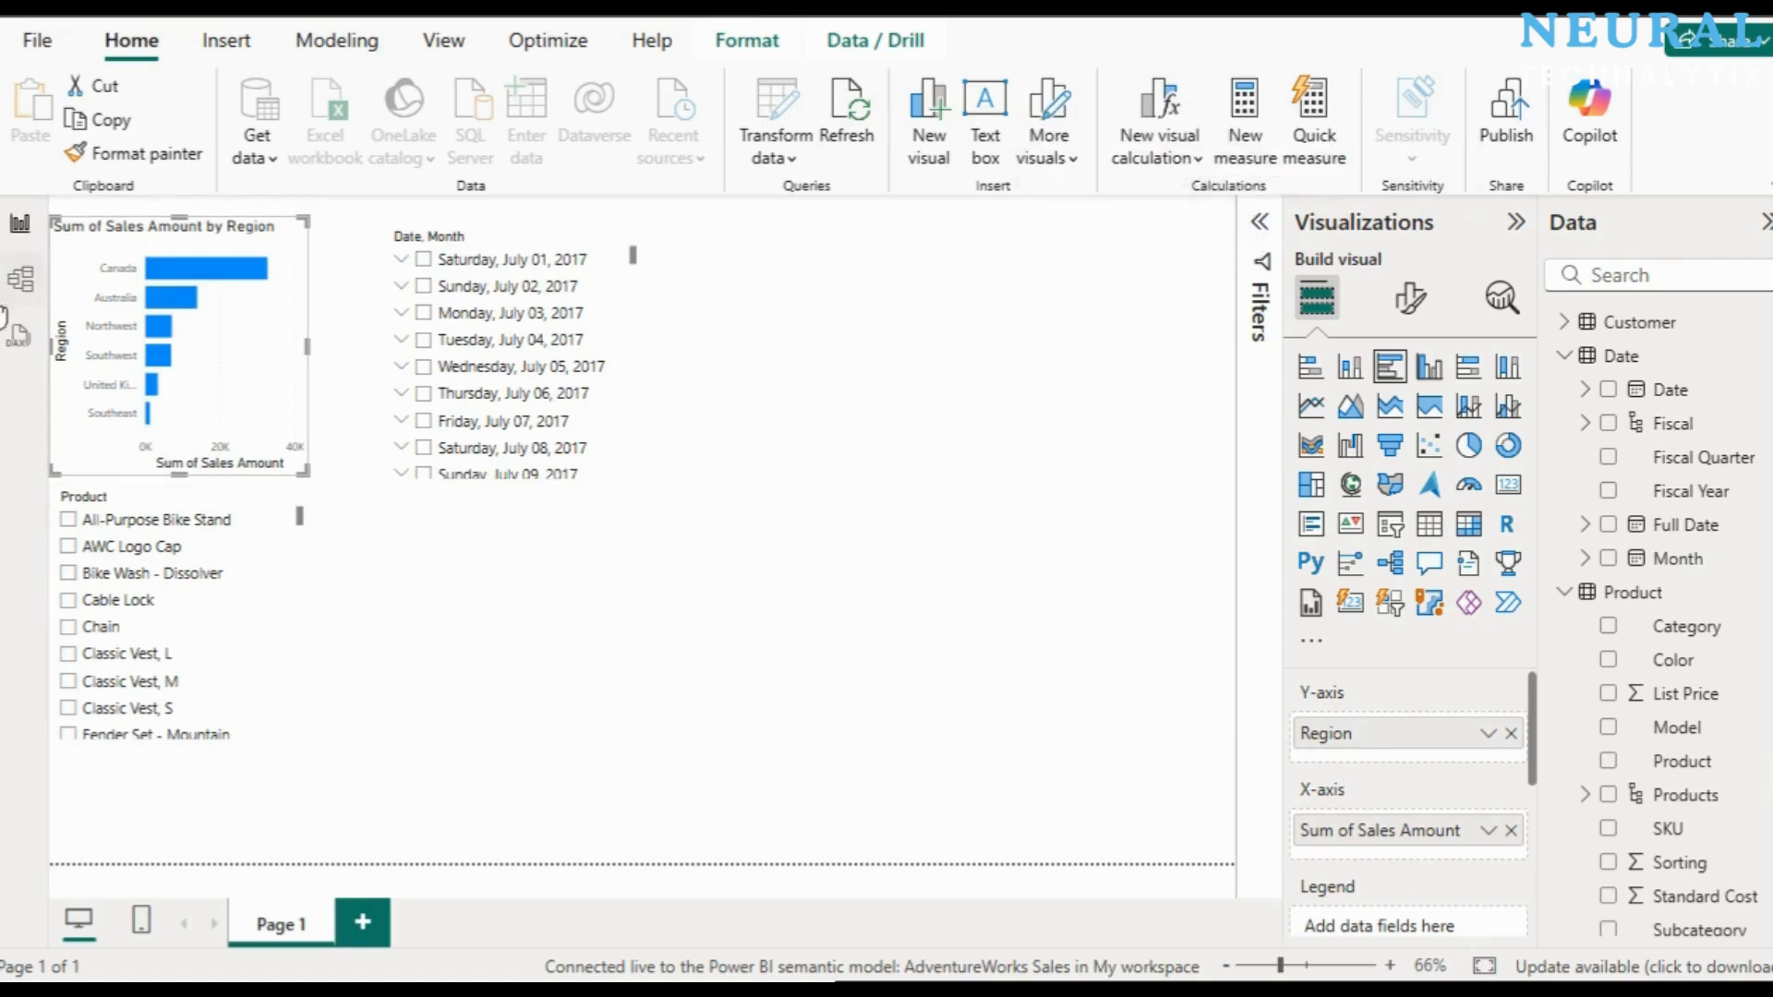
{"action": "left_click", "coordinate": [1261, 223]}
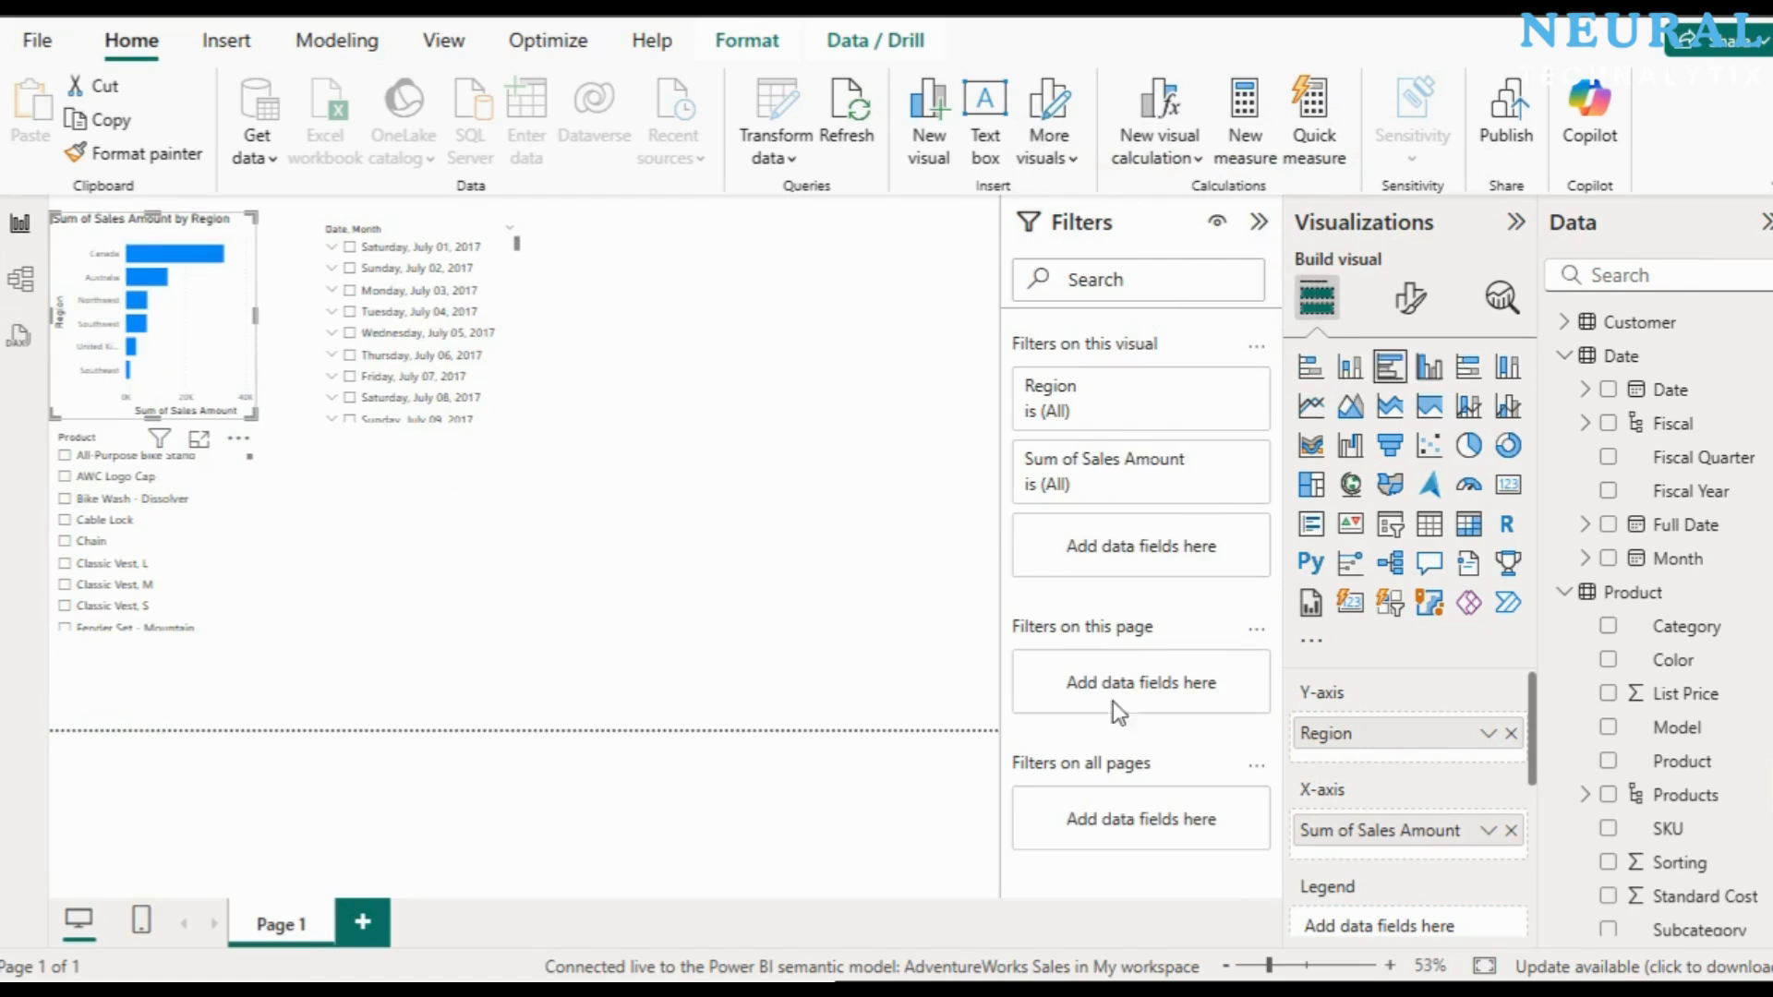
Step: Filter the bar chart's Region field to Northeast and Southeast using basic filtering on this visual
{"action": "left_click", "coordinate": [1218, 398]}
{"action": "scroll", "coordinate": [1116, 635], "scroll_direction": "down", "scroll_amount": 5}
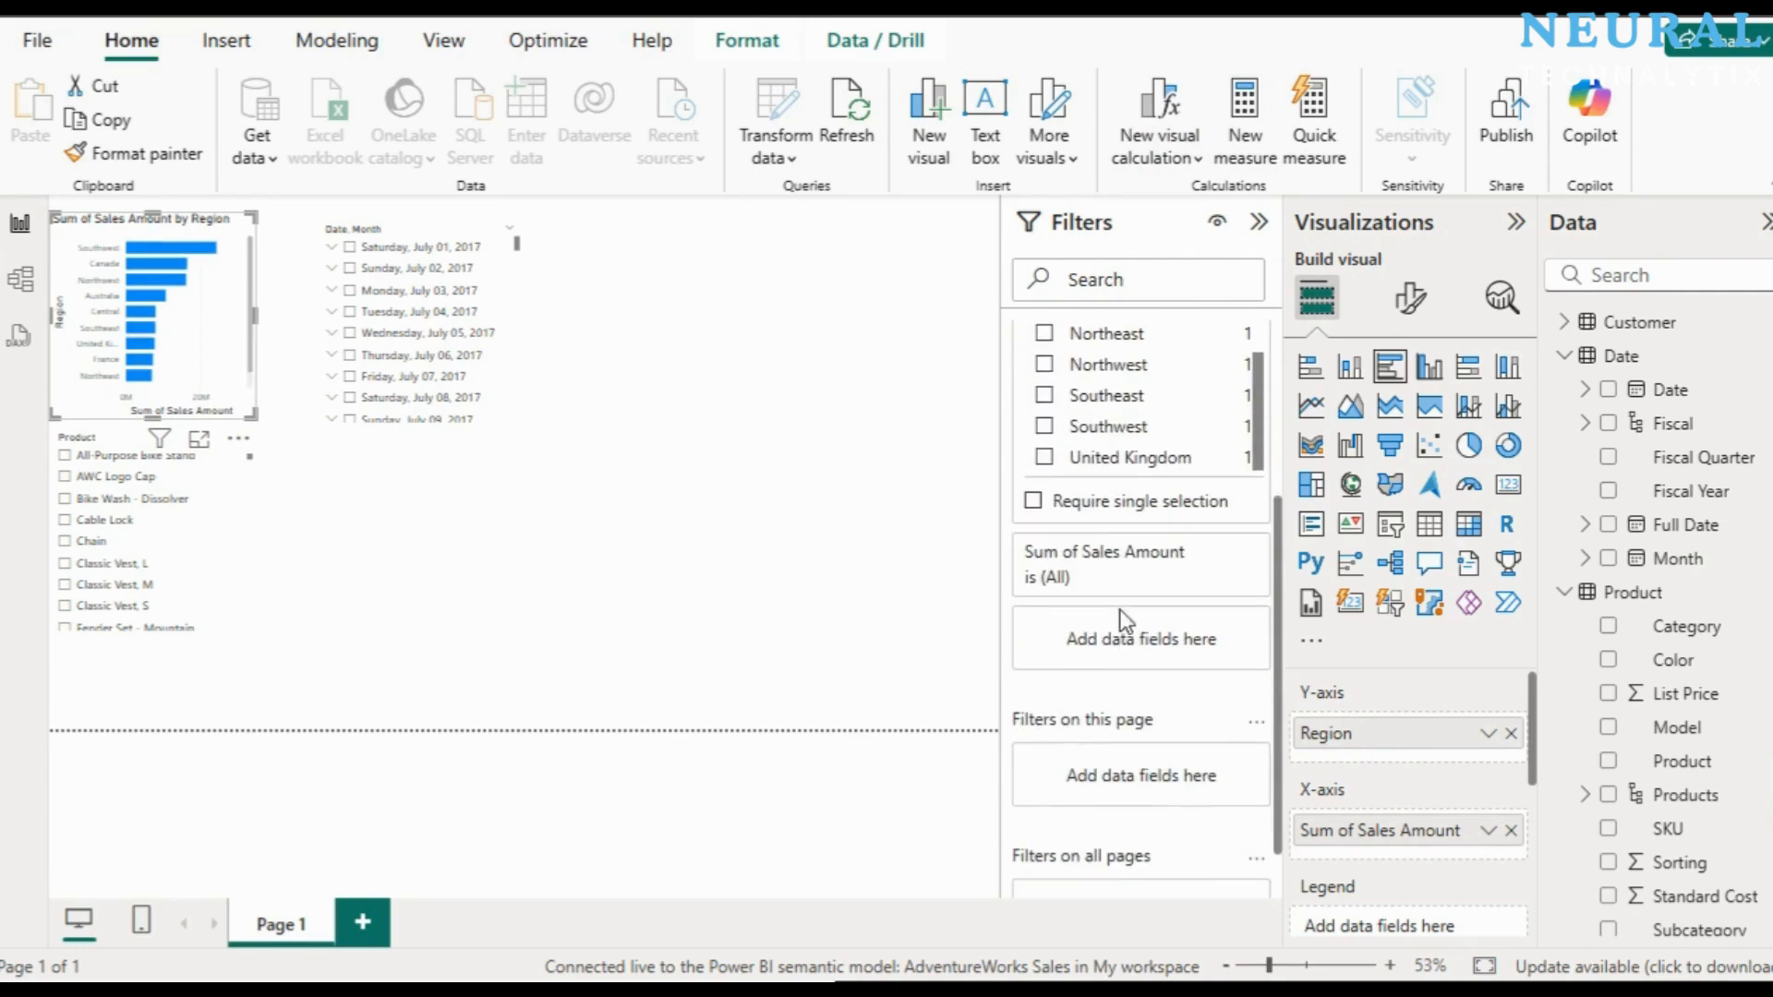
{"action": "scroll", "coordinate": [1136, 447], "scroll_direction": "up", "scroll_amount": 3}
{"action": "scroll", "coordinate": [1126, 434], "scroll_direction": "down", "scroll_amount": 3}
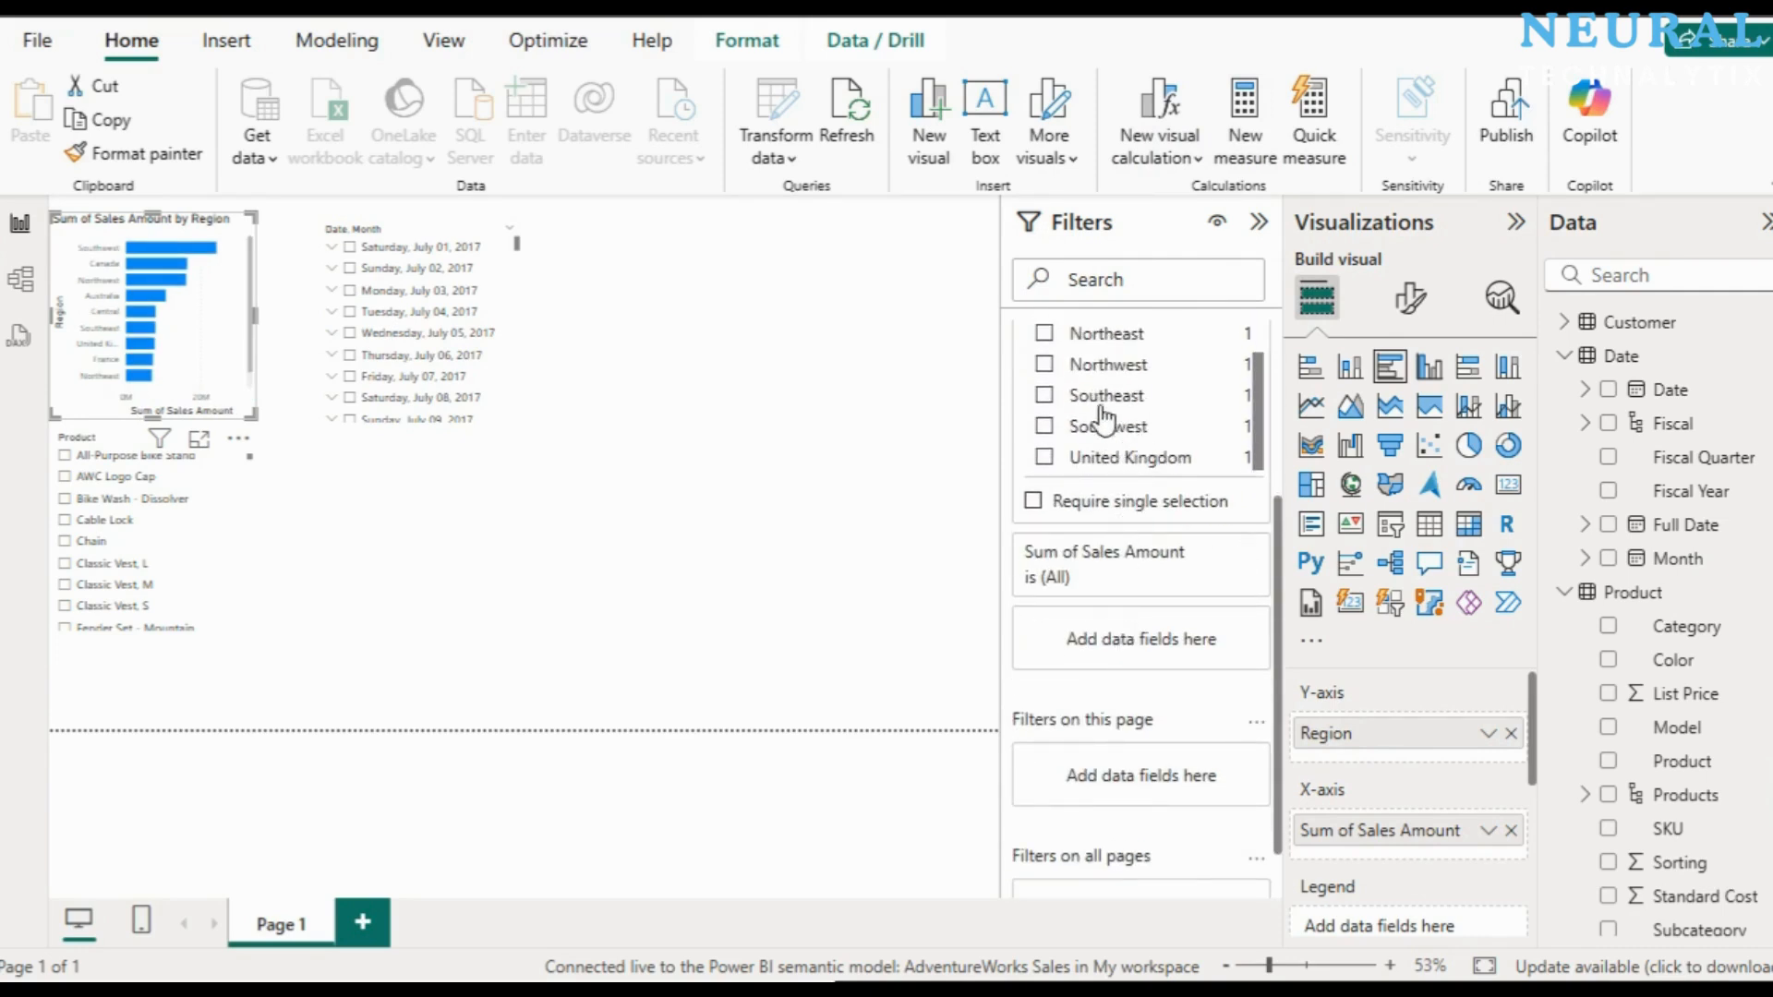
{"action": "left_click", "coordinate": [1046, 340]}
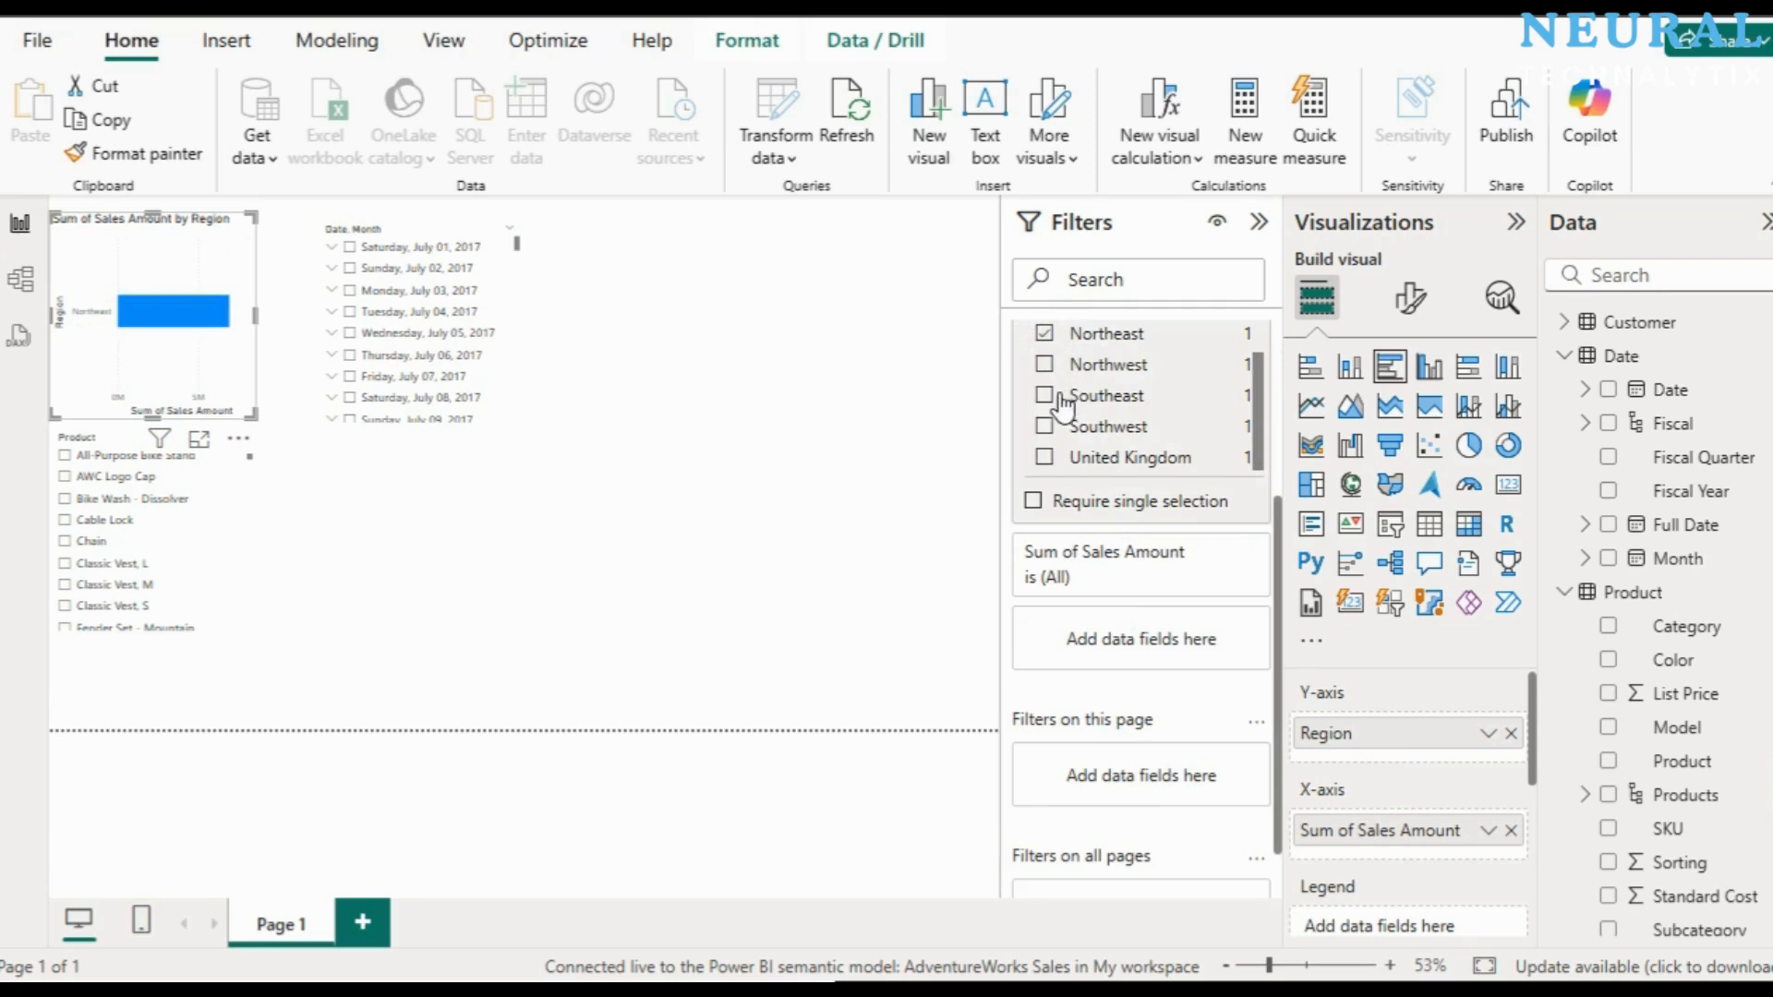
{"action": "left_click", "coordinate": [1046, 397]}
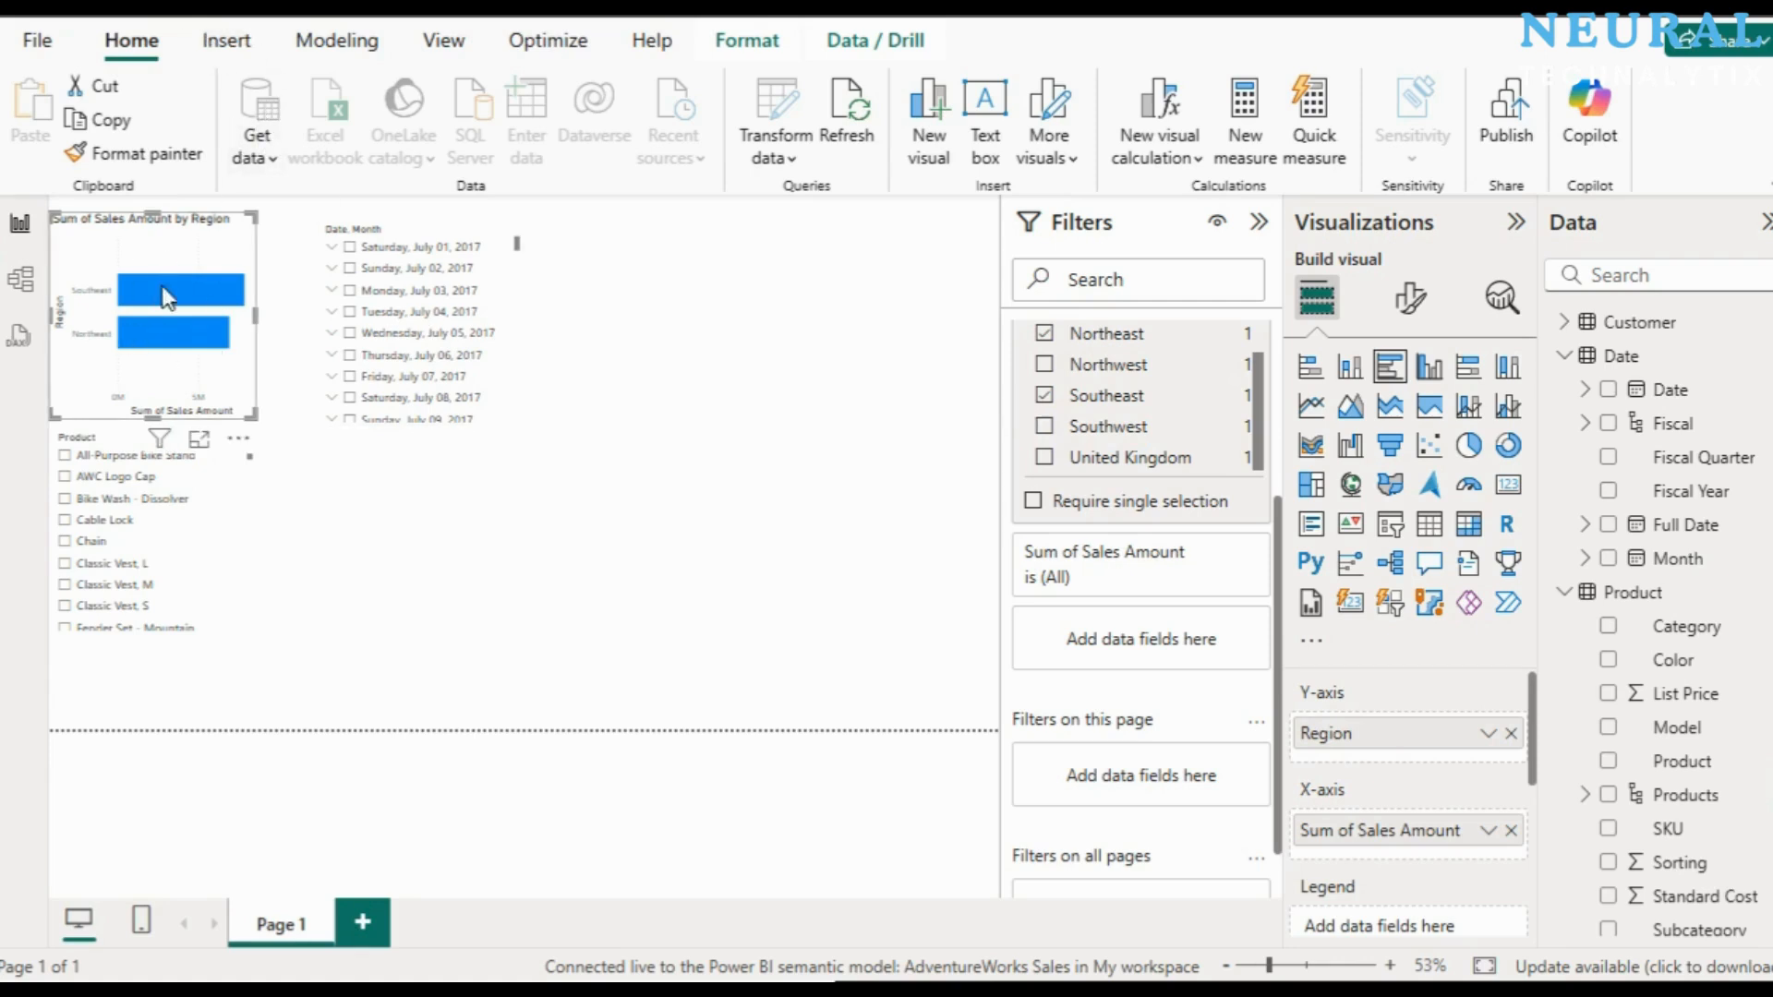
Step: Add a table of the Product field to the empty canvas area and highlight its Classic Vest, S row
{"action": "left_click", "coordinate": [175, 543]}
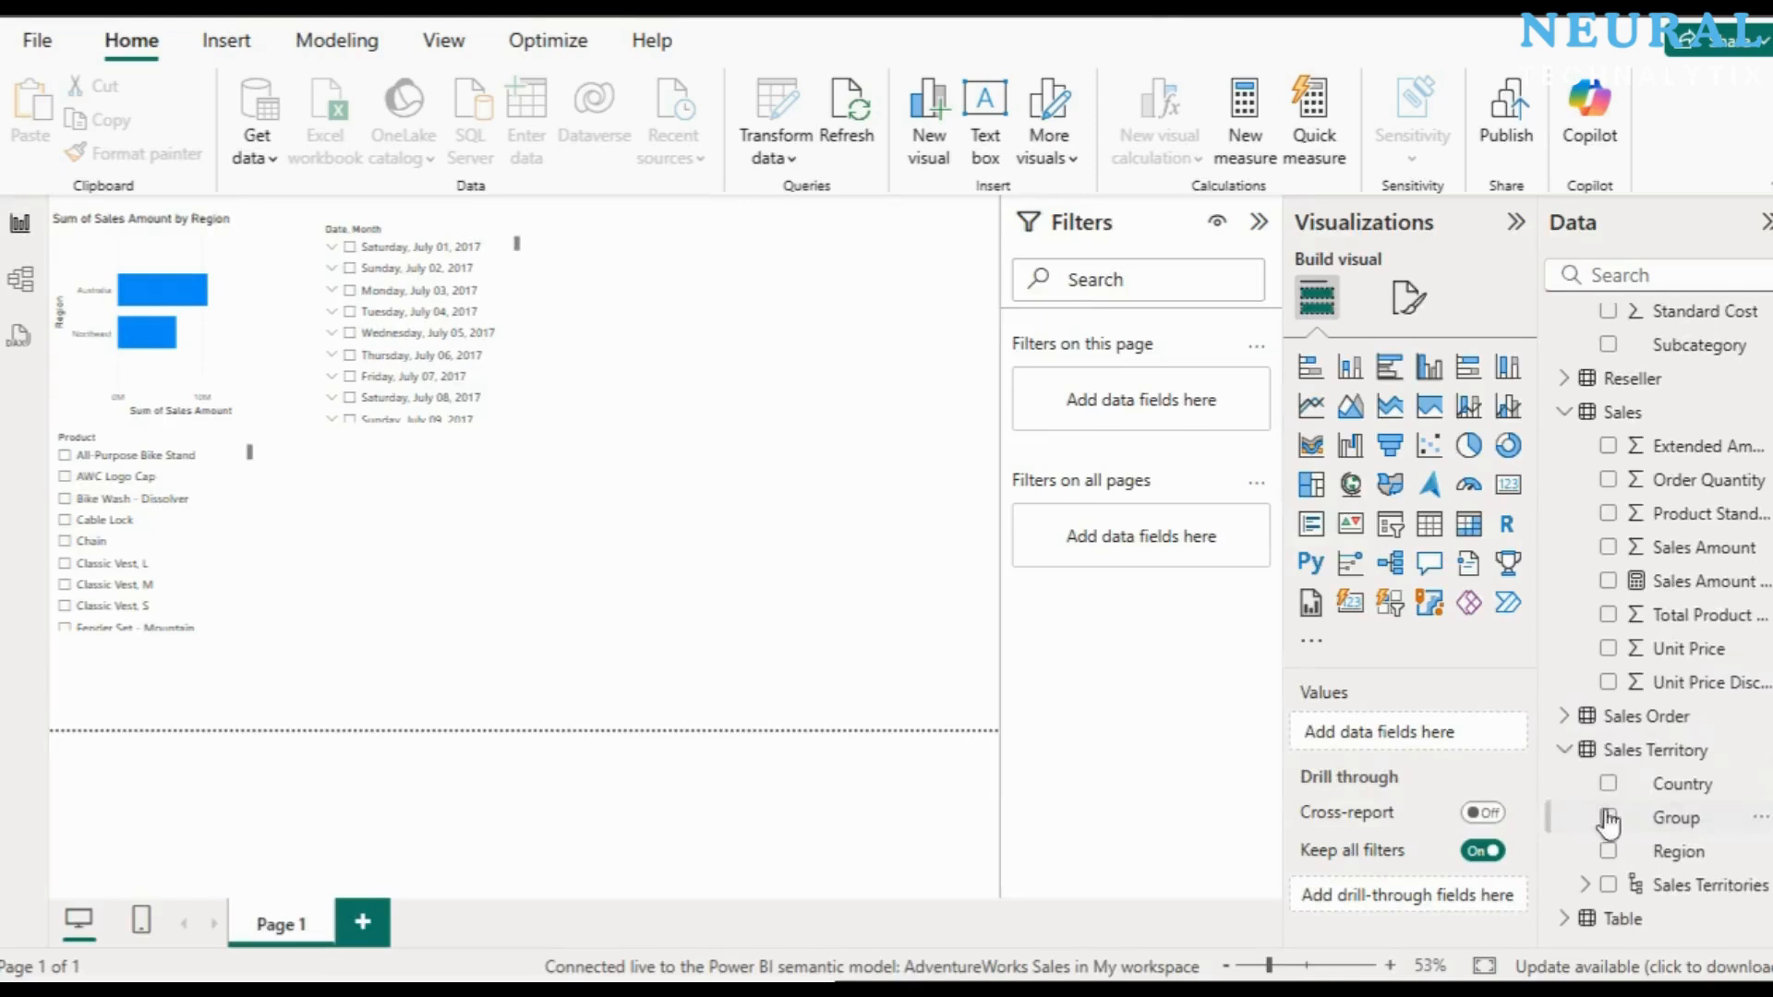
{"action": "scroll", "coordinate": [1659, 815], "scroll_direction": "up", "scroll_amount": 6}
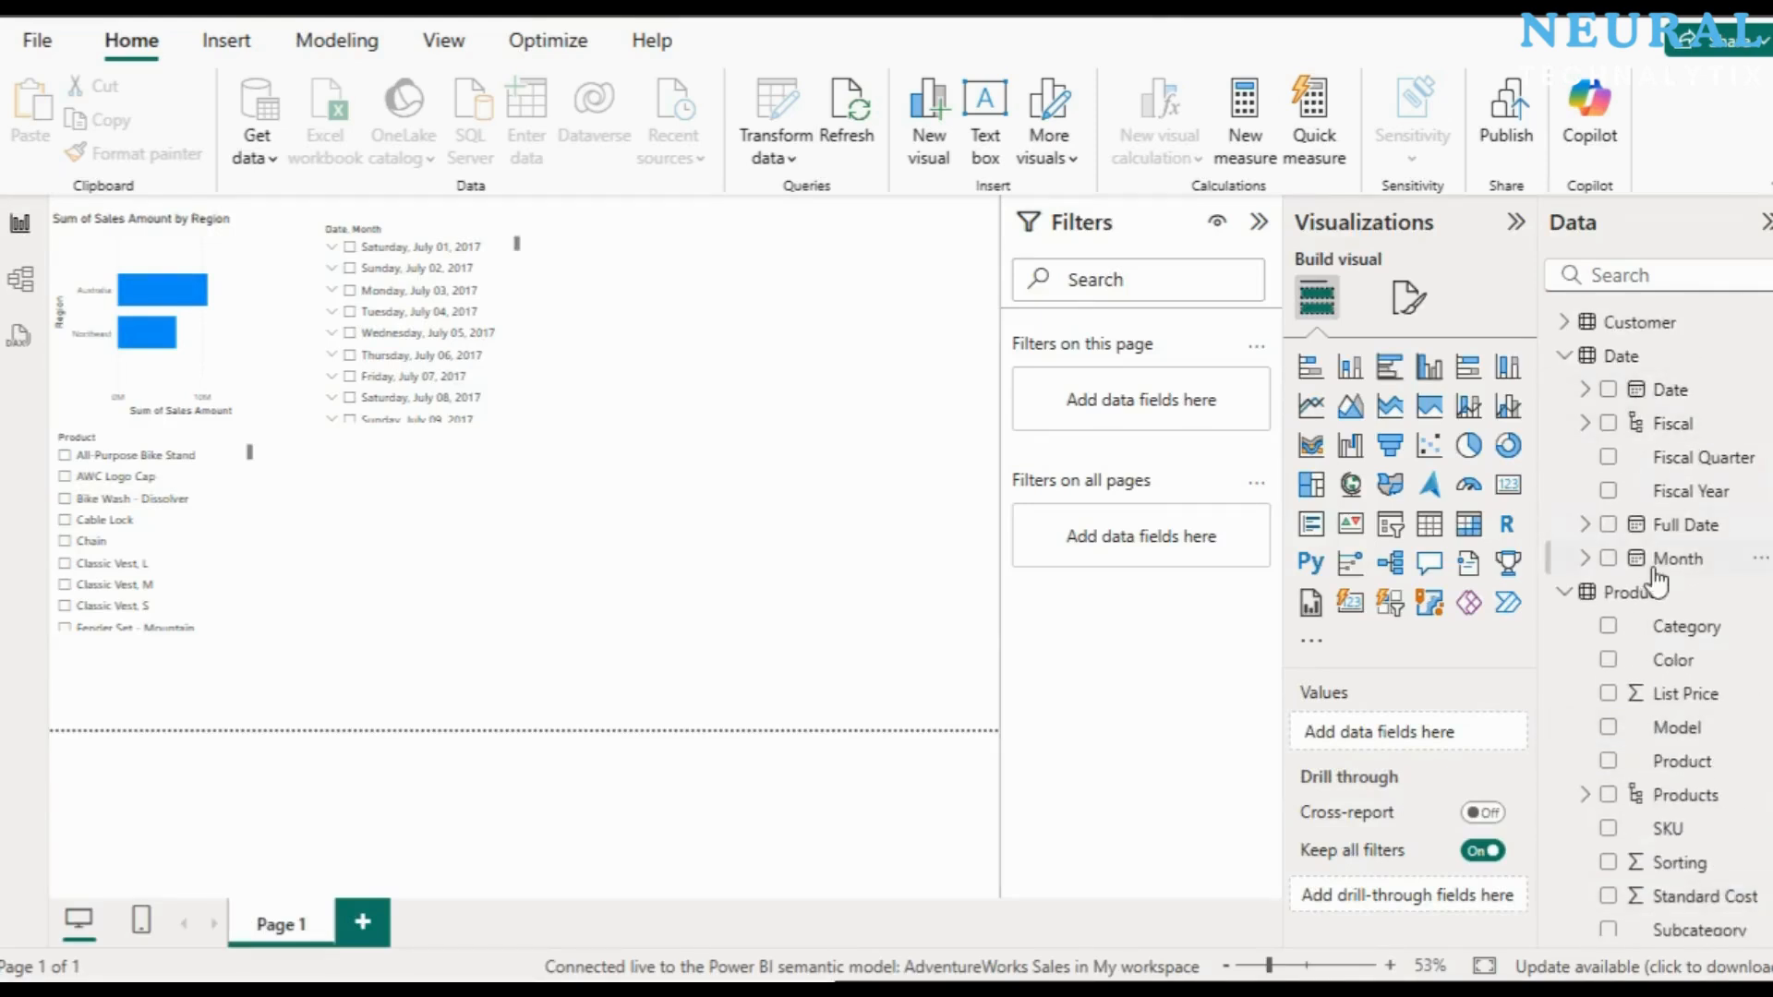
{"action": "scroll", "coordinate": [1662, 591], "scroll_direction": "down", "scroll_amount": 2}
{"action": "left_click_drag", "start_coordinate": [1673, 482], "coordinate": [712, 588]}
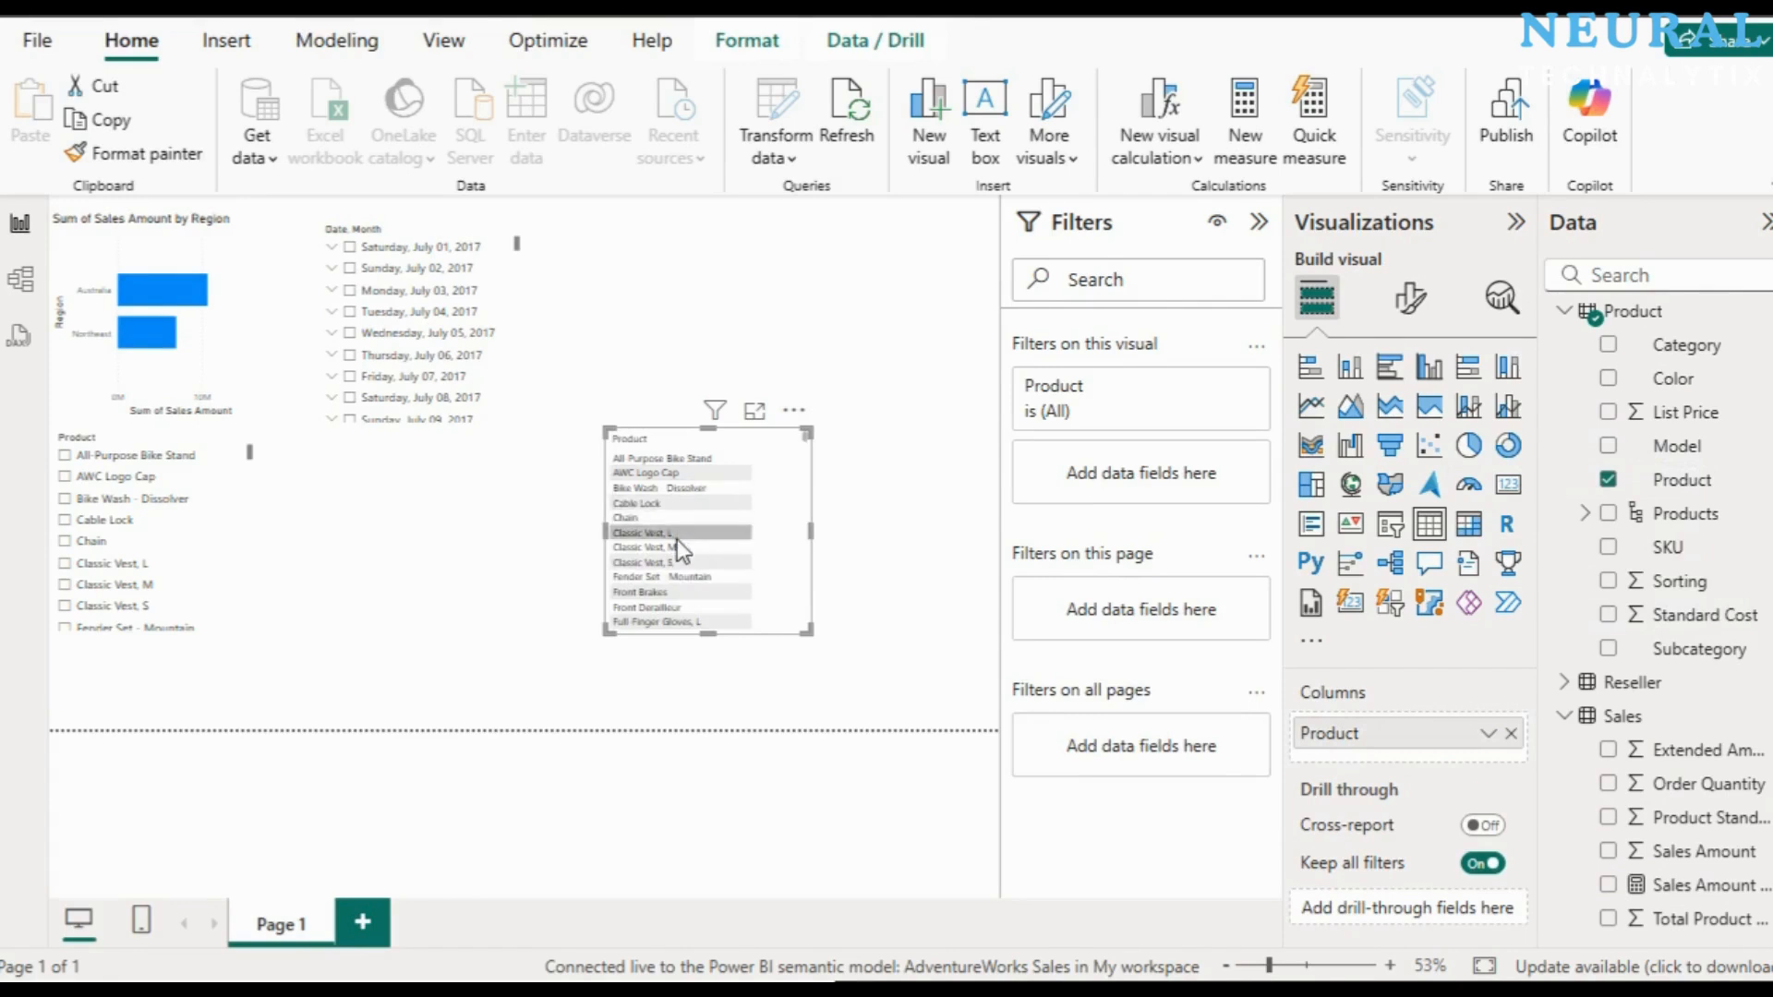
{"action": "left_click", "coordinate": [672, 558]}
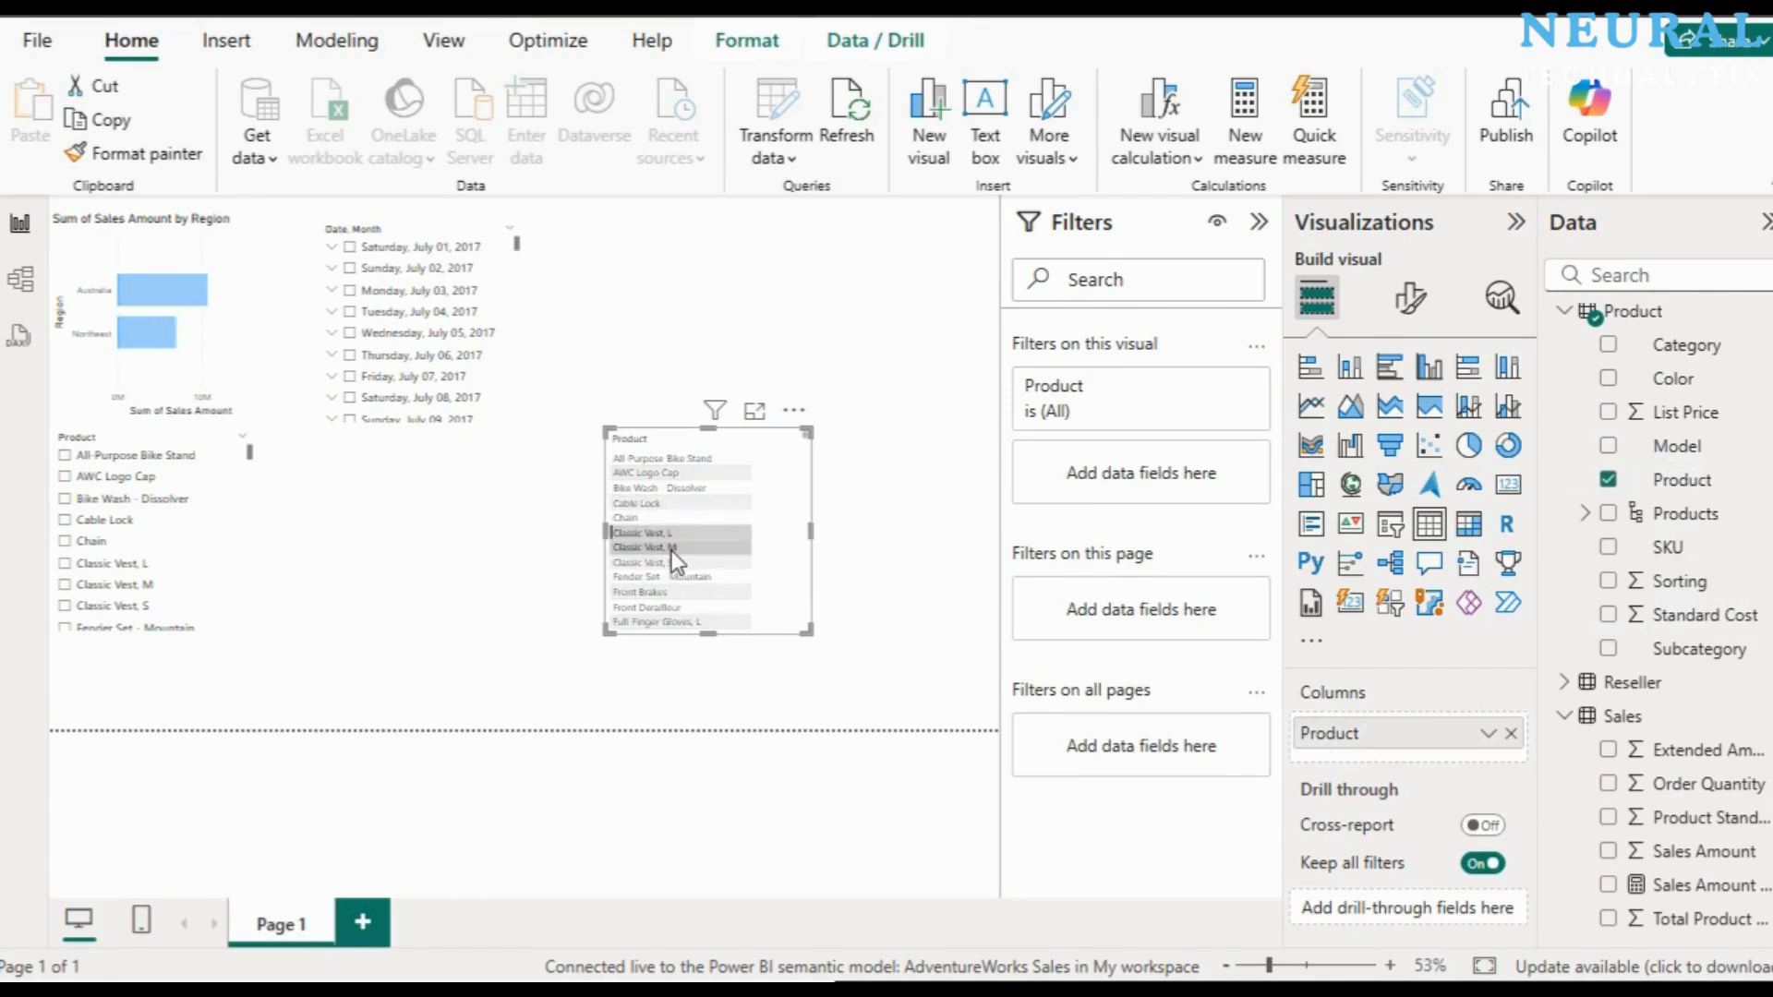
Step: Filter the product table to AWC Logo Cap, Bike Wash - Dissolver, Cable Lock, Chain and Classic Vest, L
{"action": "left_click", "coordinate": [1215, 385]}
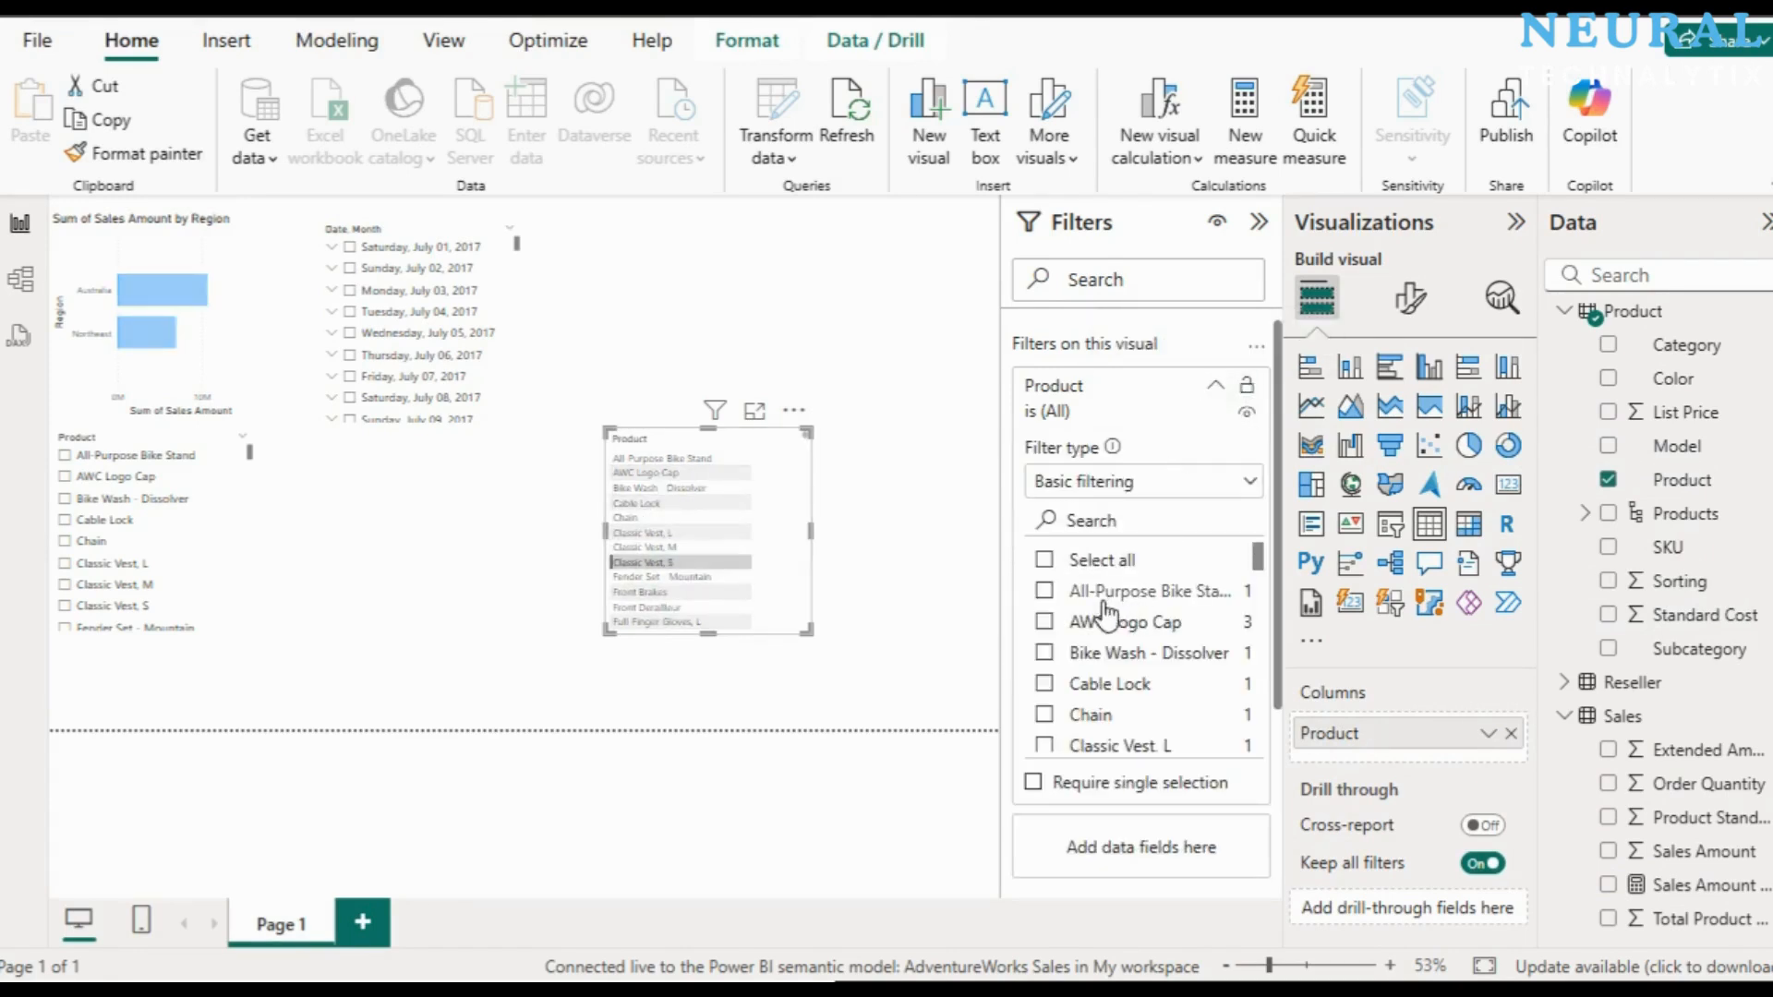
{"action": "left_click", "coordinate": [1045, 622]}
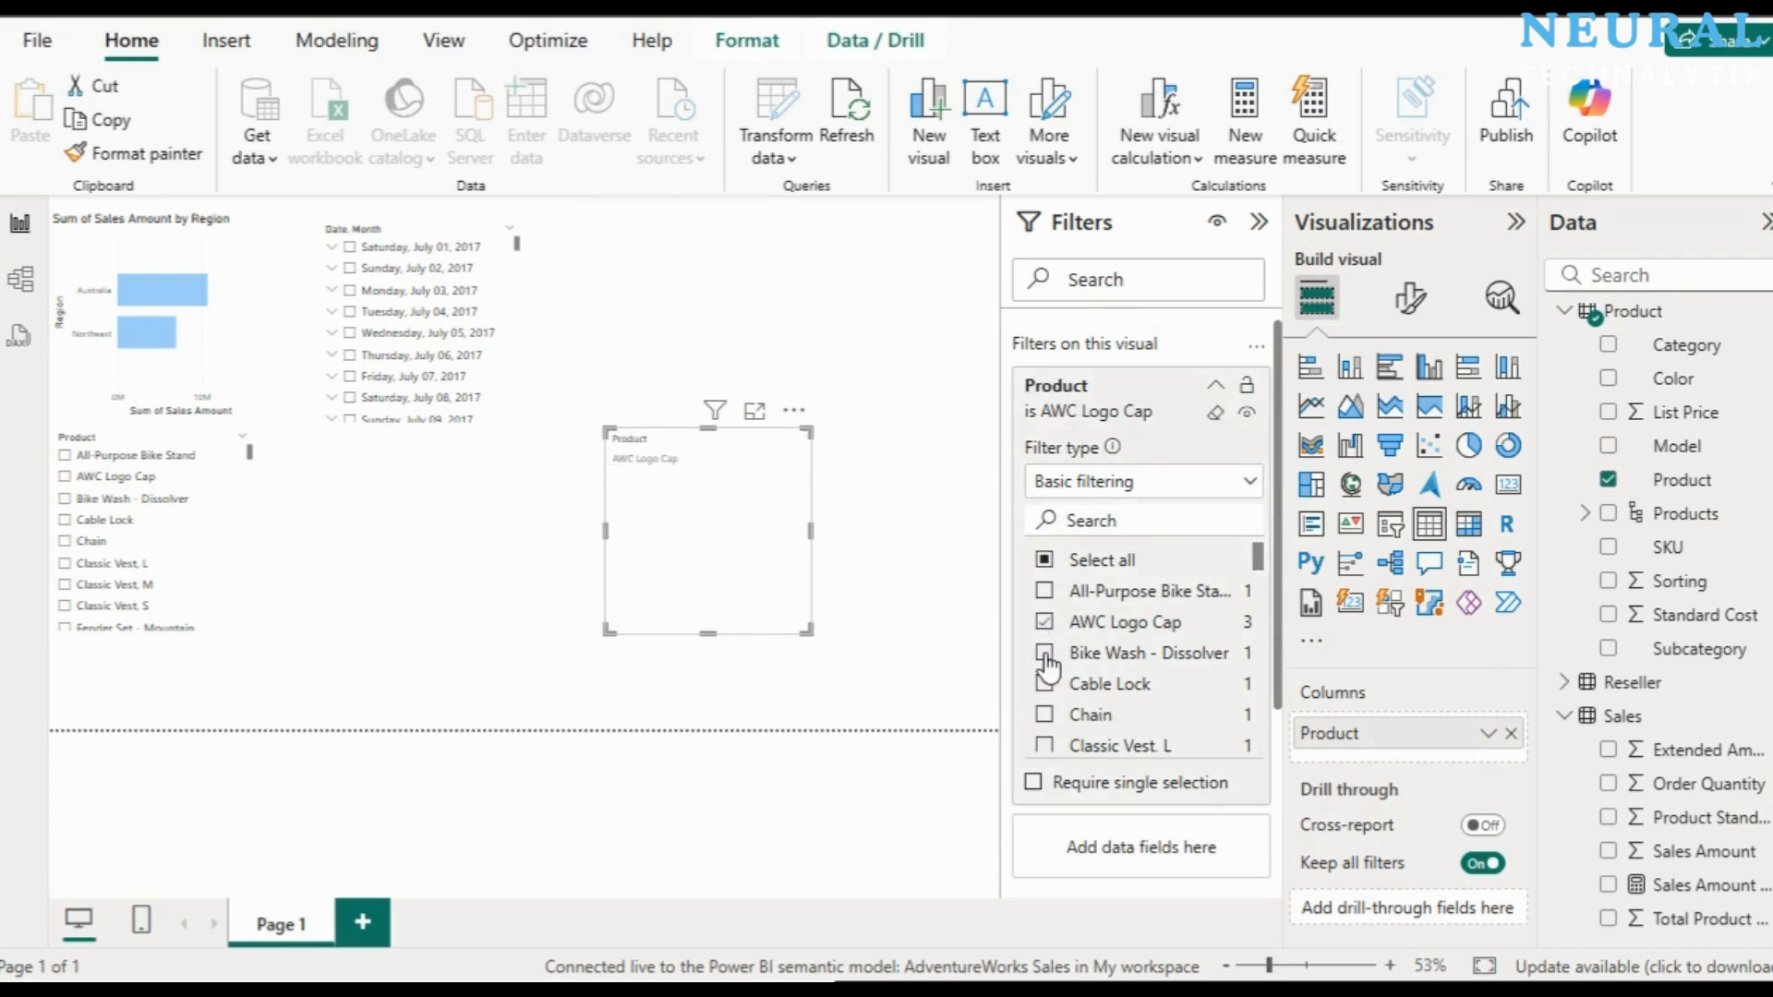
{"action": "left_click", "coordinate": [1045, 653]}
{"action": "left_click", "coordinate": [1045, 684]}
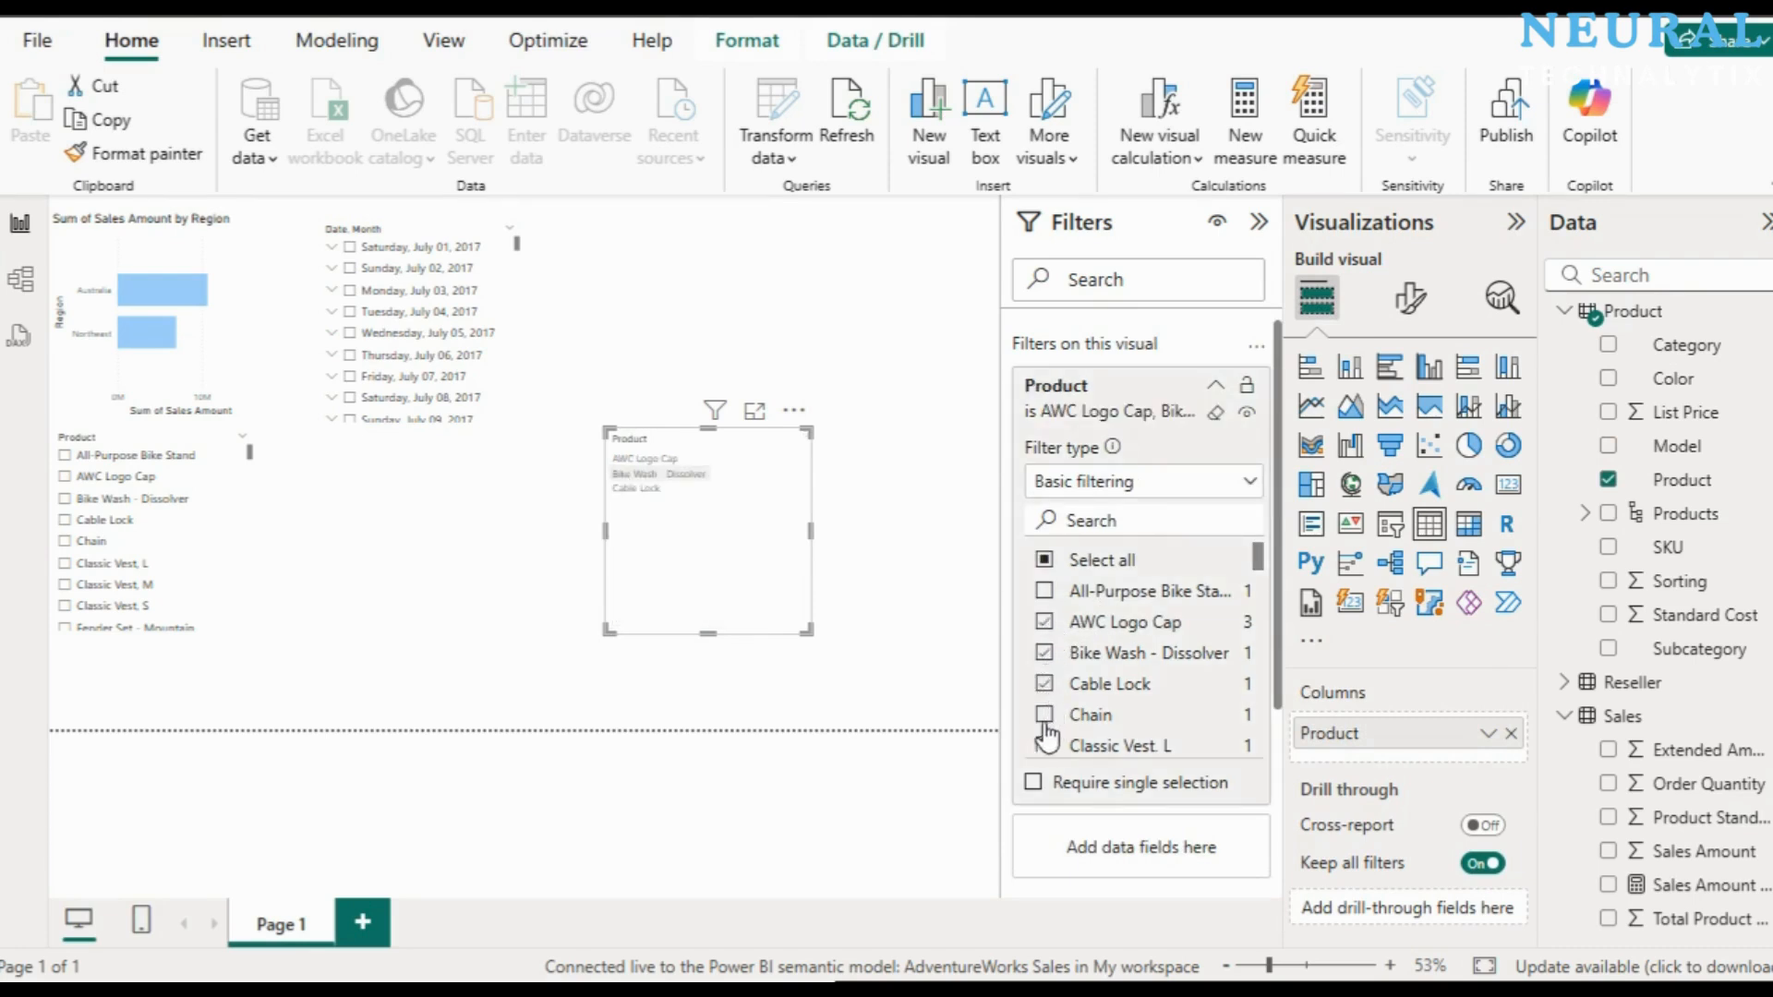
{"action": "left_click", "coordinate": [1045, 716]}
{"action": "left_click", "coordinate": [1044, 745]}
Step: Include Full-Finger Gloves, M and S in the product table's filter, adding Front Derailleur and clearing it again
{"action": "scroll", "coordinate": [1075, 646], "scroll_direction": "down", "scroll_amount": 3}
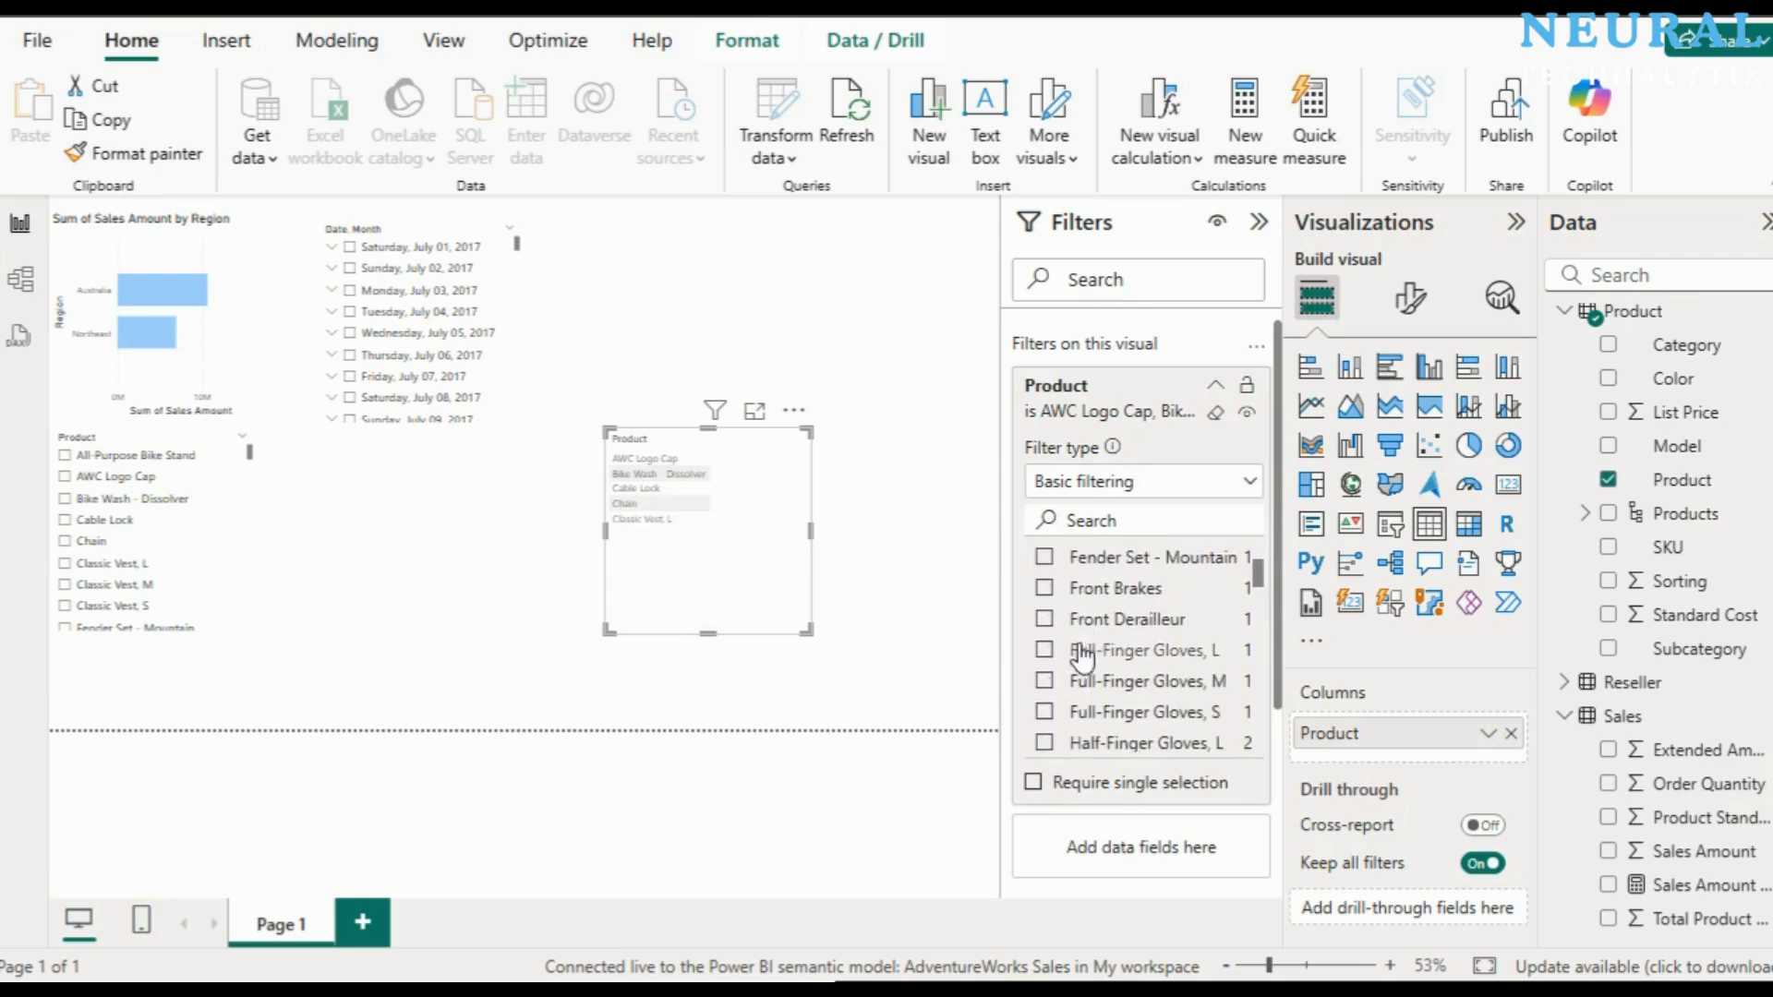
{"action": "left_click", "coordinate": [1044, 619]}
{"action": "left_click", "coordinate": [1044, 680]}
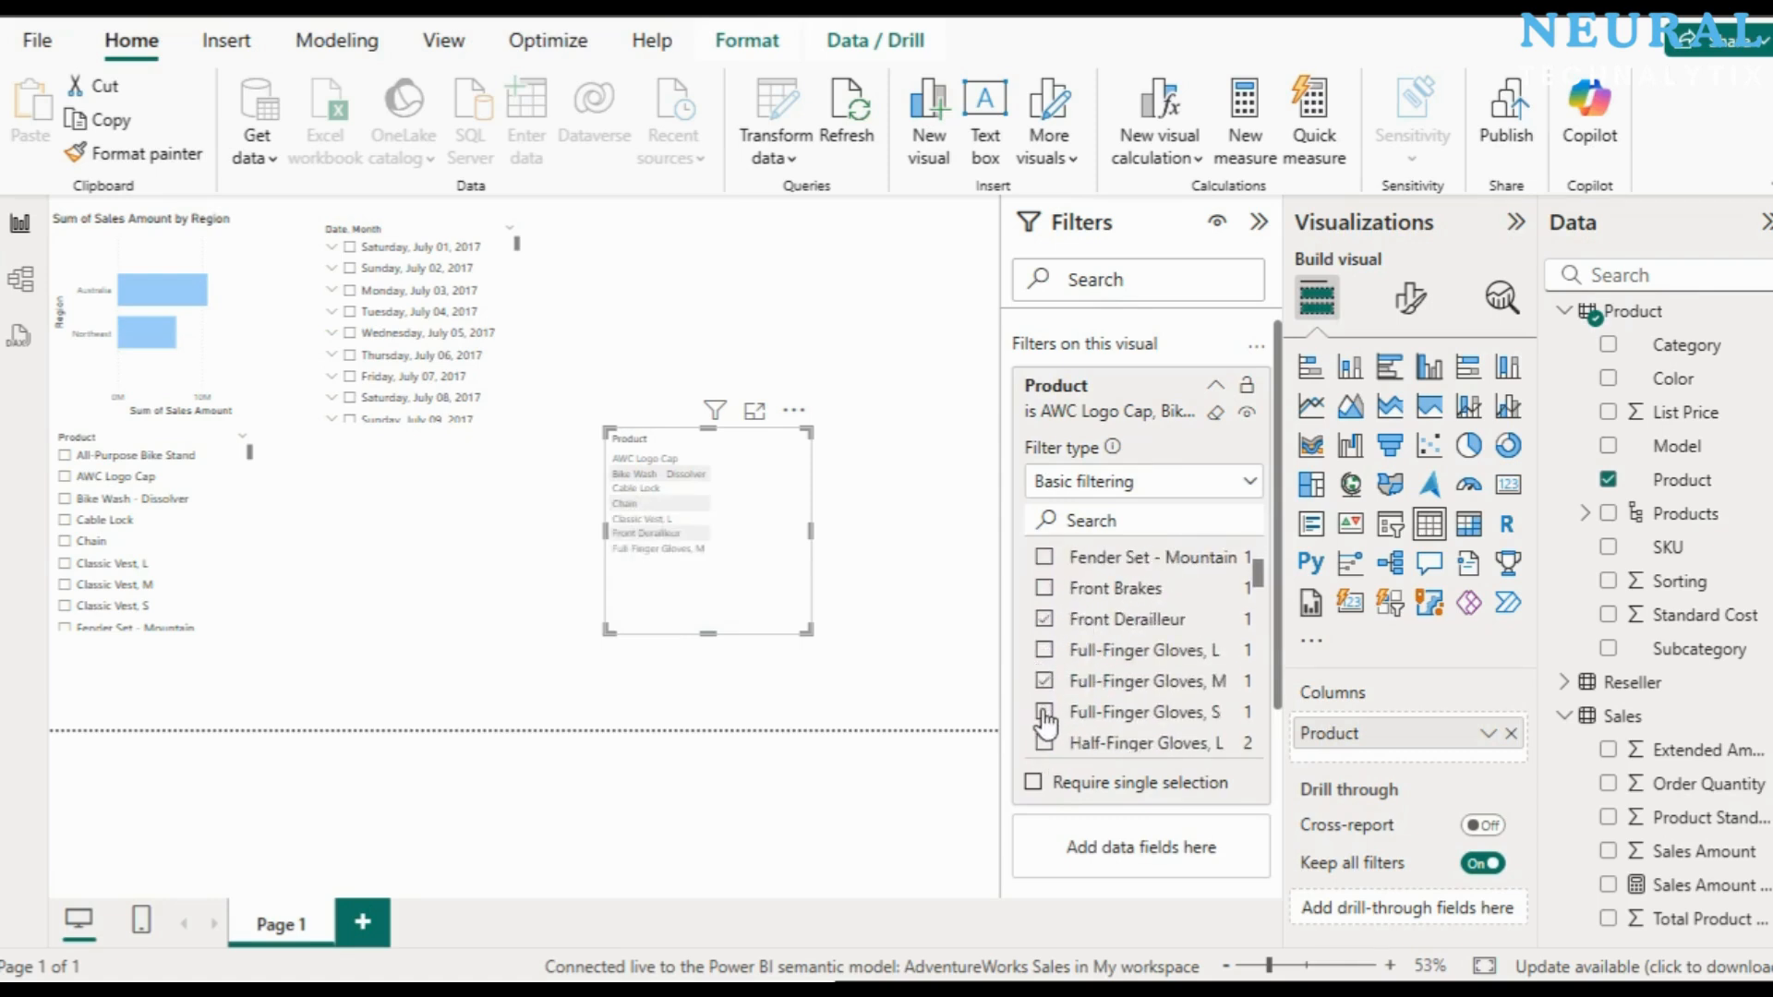
{"action": "left_click", "coordinate": [1044, 712]}
{"action": "left_click", "coordinate": [1044, 619]}
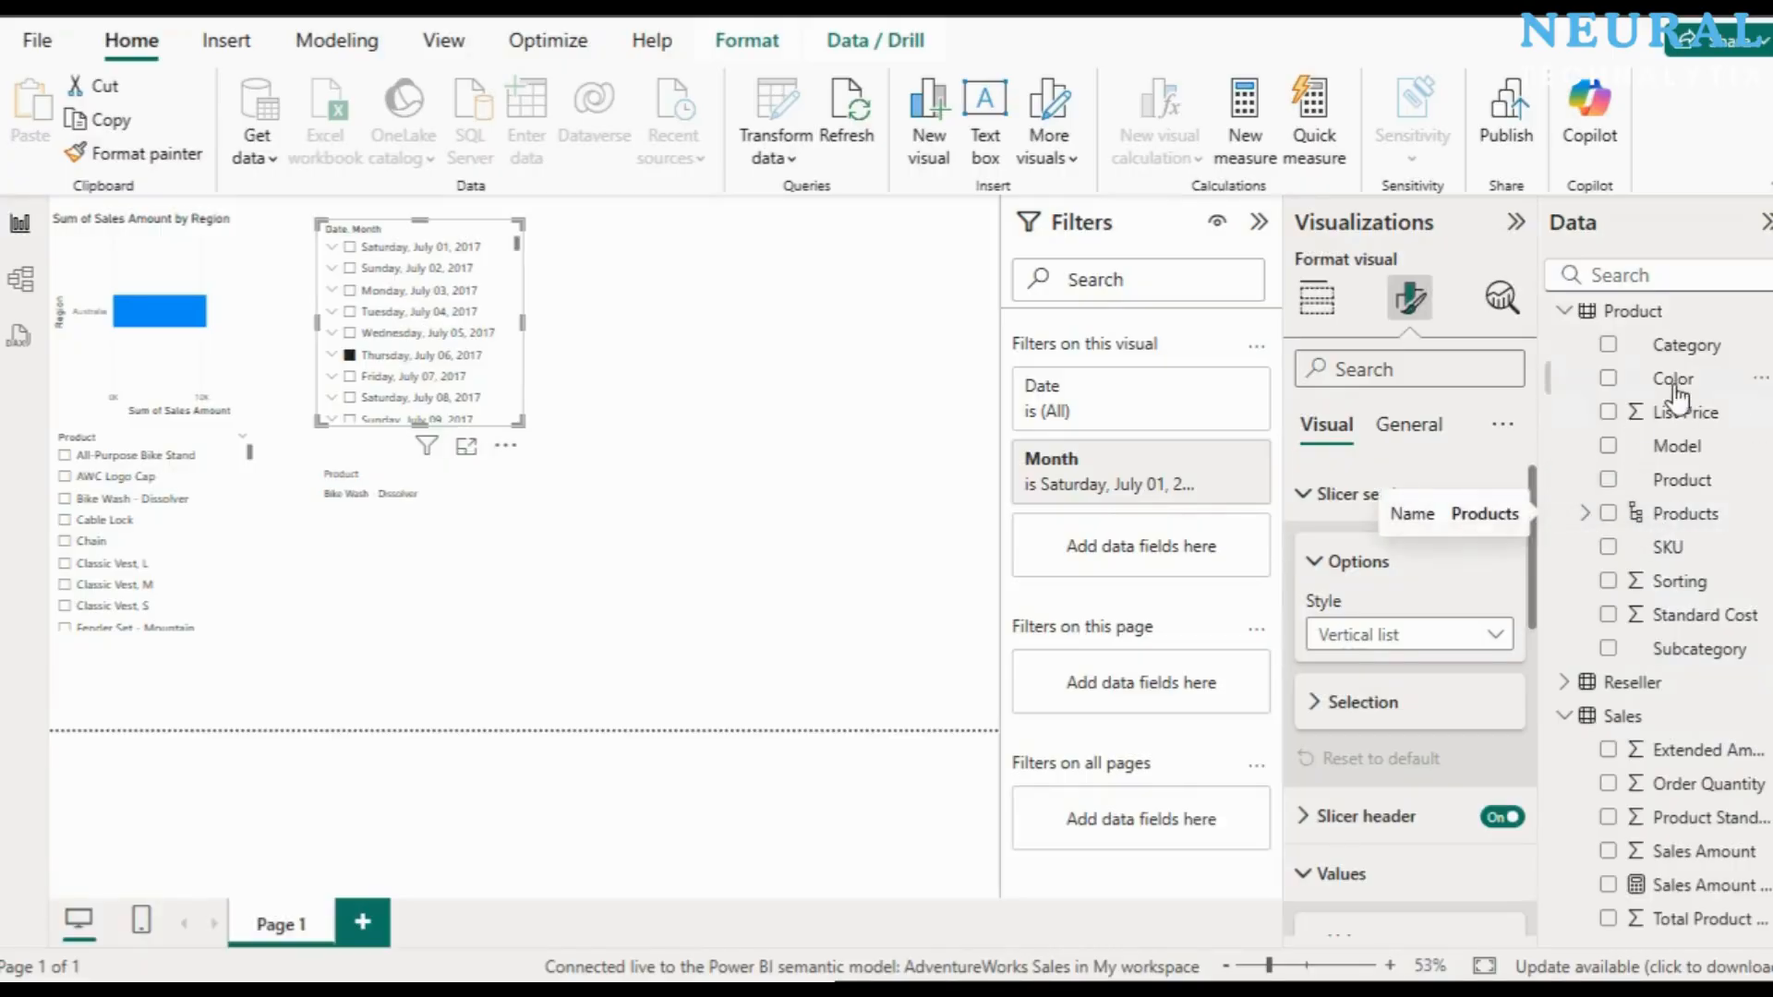
Step: Check the levels of the Date table's Fiscal hierarchy and try to add it to the Date, Month slicer's visual filters
{"action": "scroll", "coordinate": [1674, 428], "scroll_direction": "up", "scroll_amount": 3}
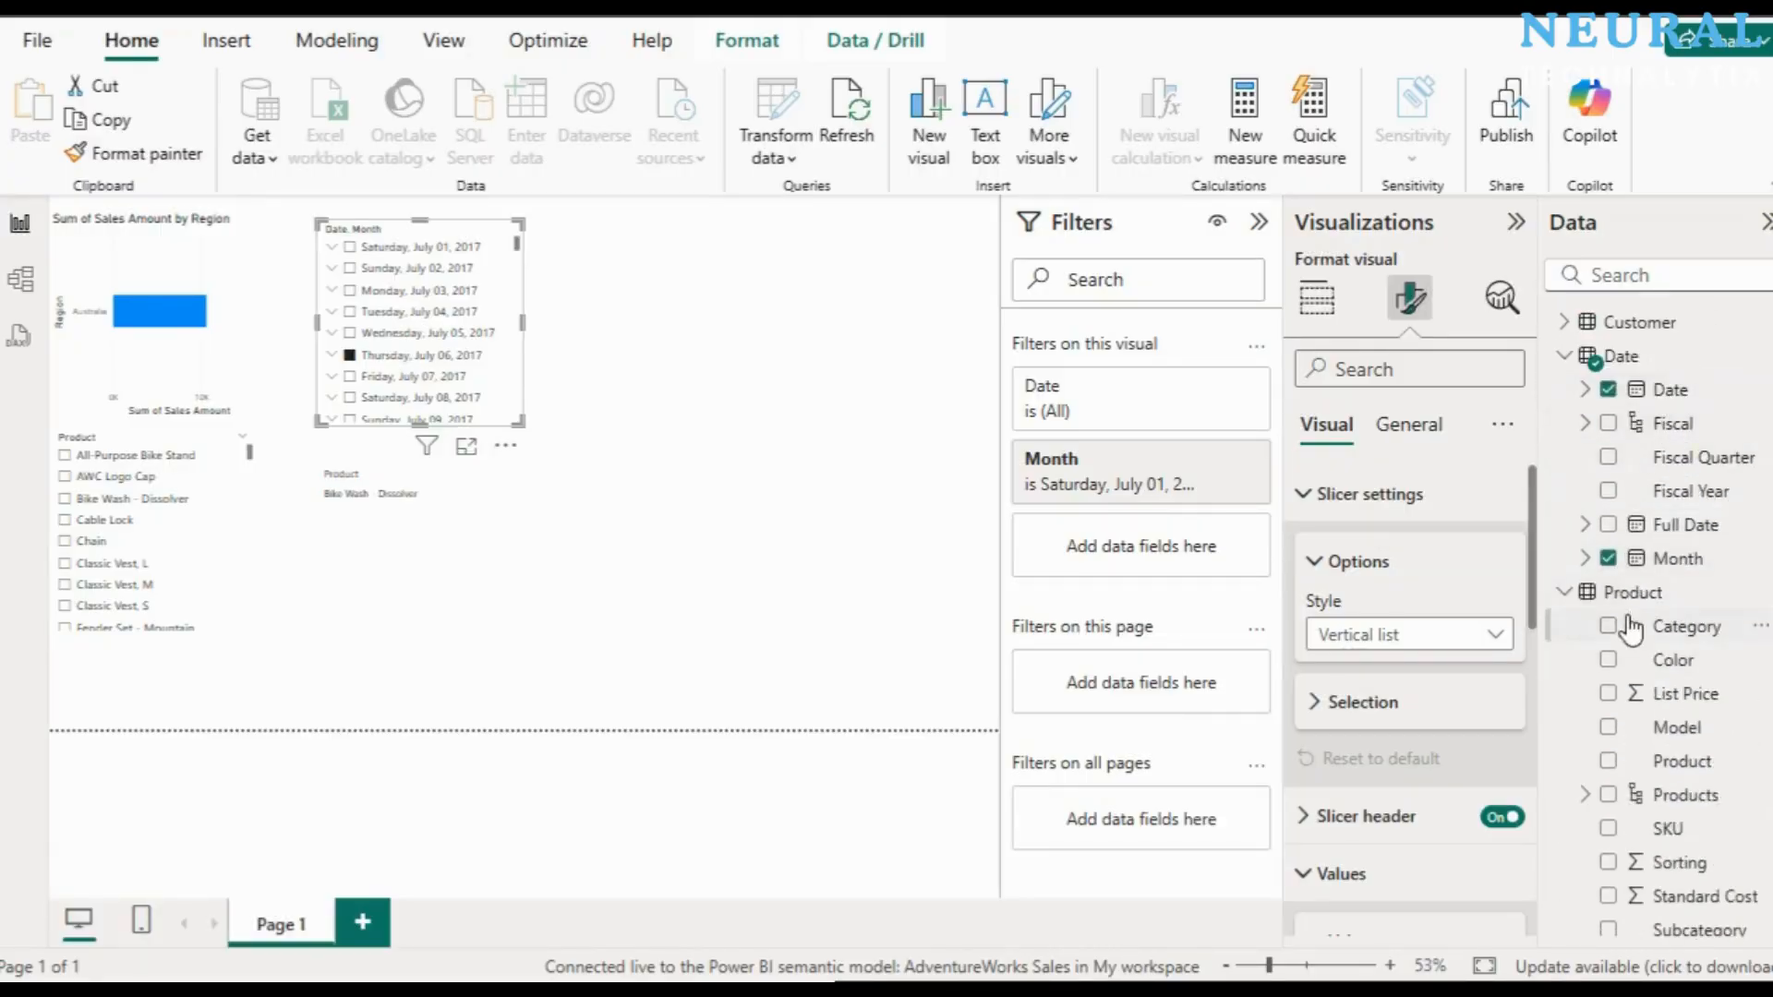
{"action": "left_click", "coordinate": [1587, 423]}
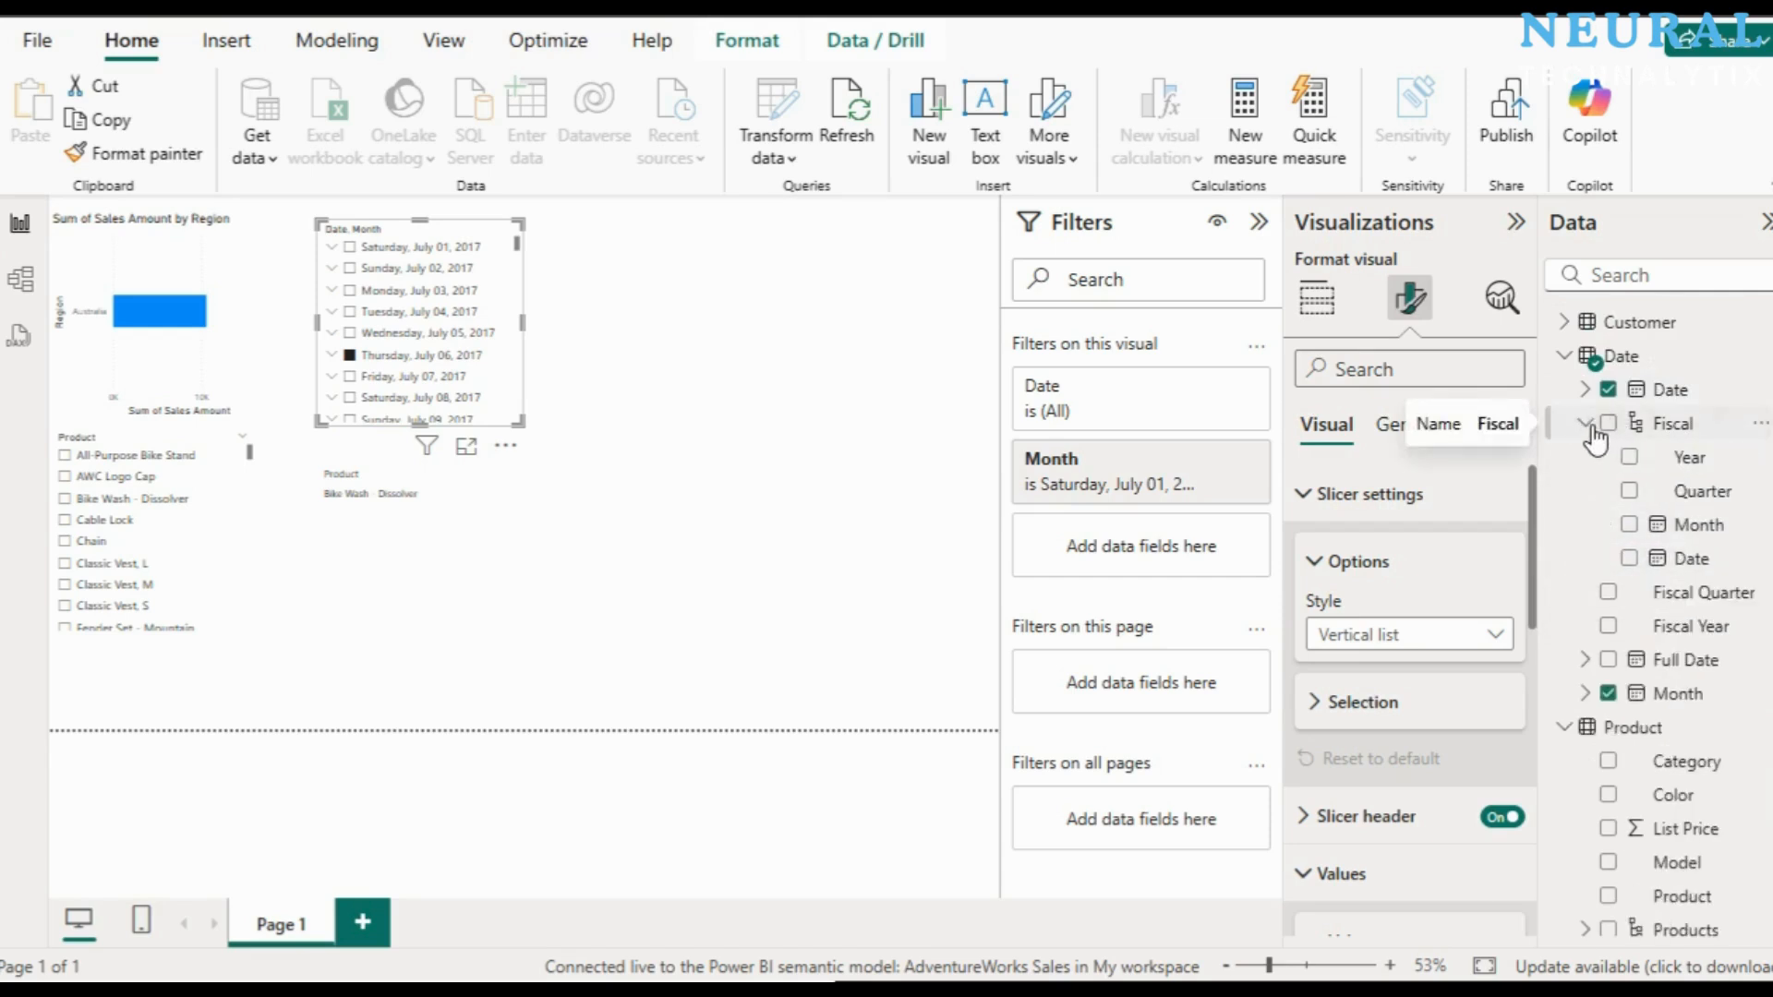
{"action": "left_click", "coordinate": [1587, 424]}
{"action": "left_click_drag", "start_coordinate": [1691, 430], "coordinate": [1156, 530]}
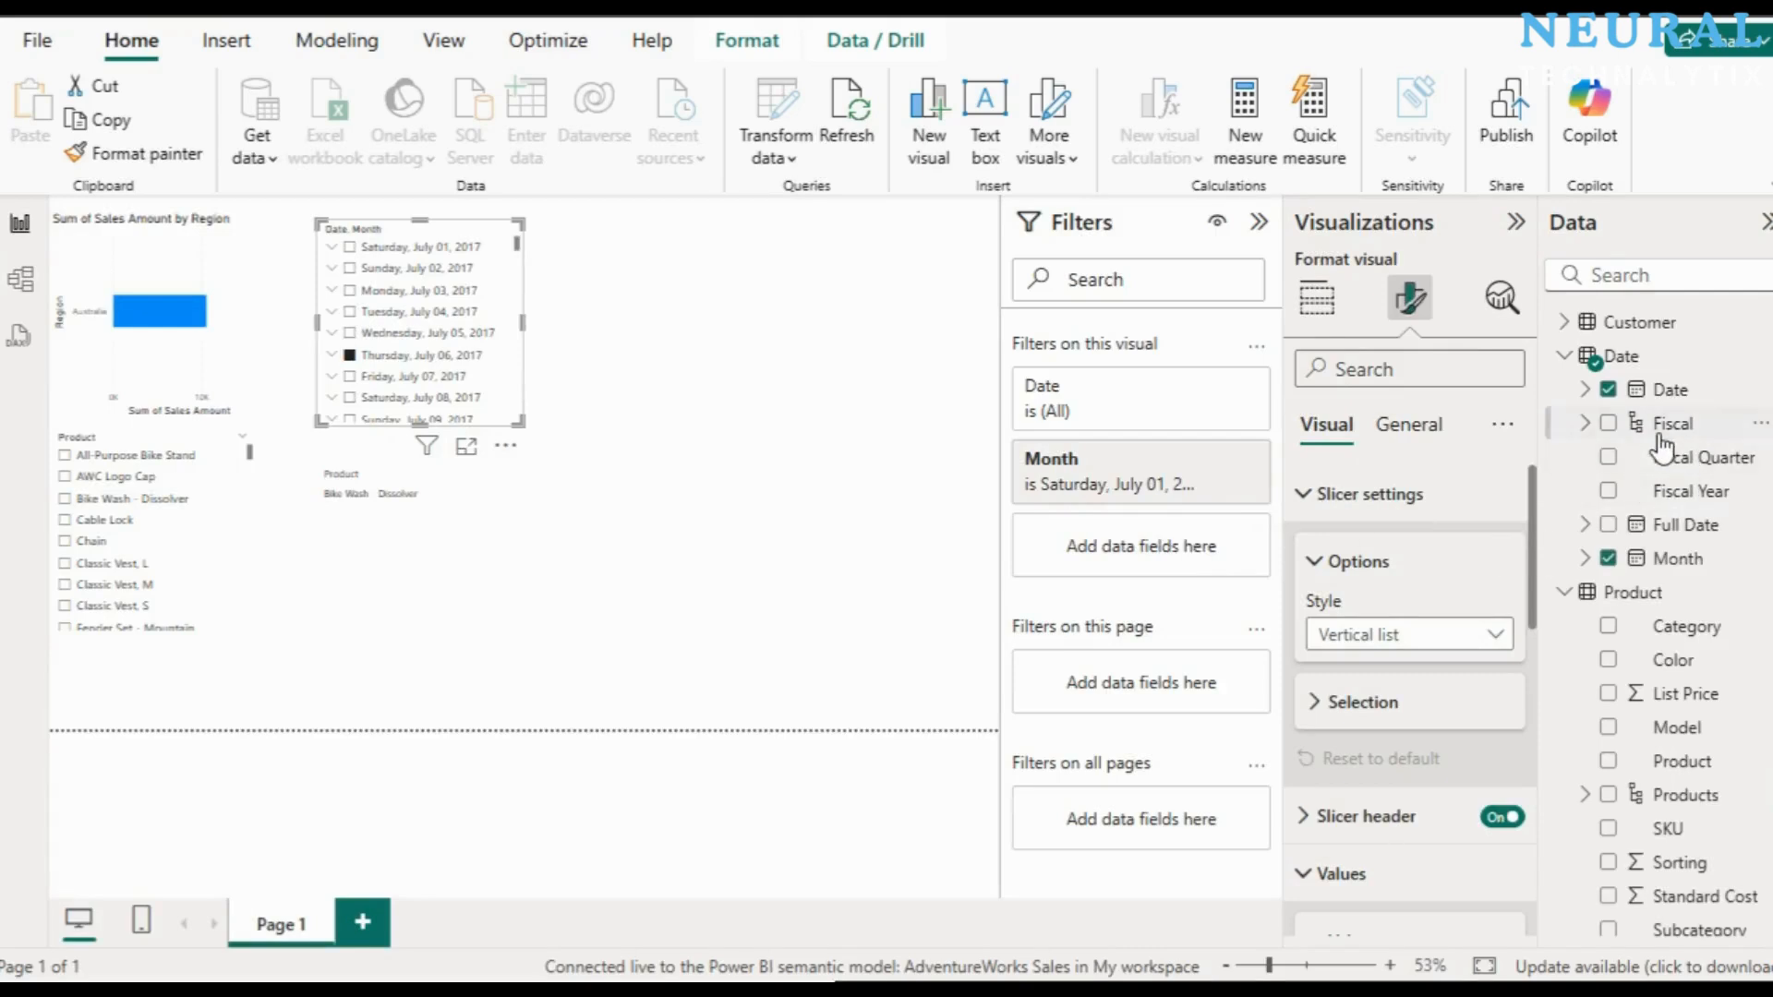
{"action": "left_click_drag", "start_coordinate": [1667, 434], "coordinate": [1150, 422]}
Step: Add the Fiscal hierarchy to the slicer's fields below Month and clear the Thursday, July 06, 2017 selection
{"action": "left_click", "coordinate": [1317, 301]}
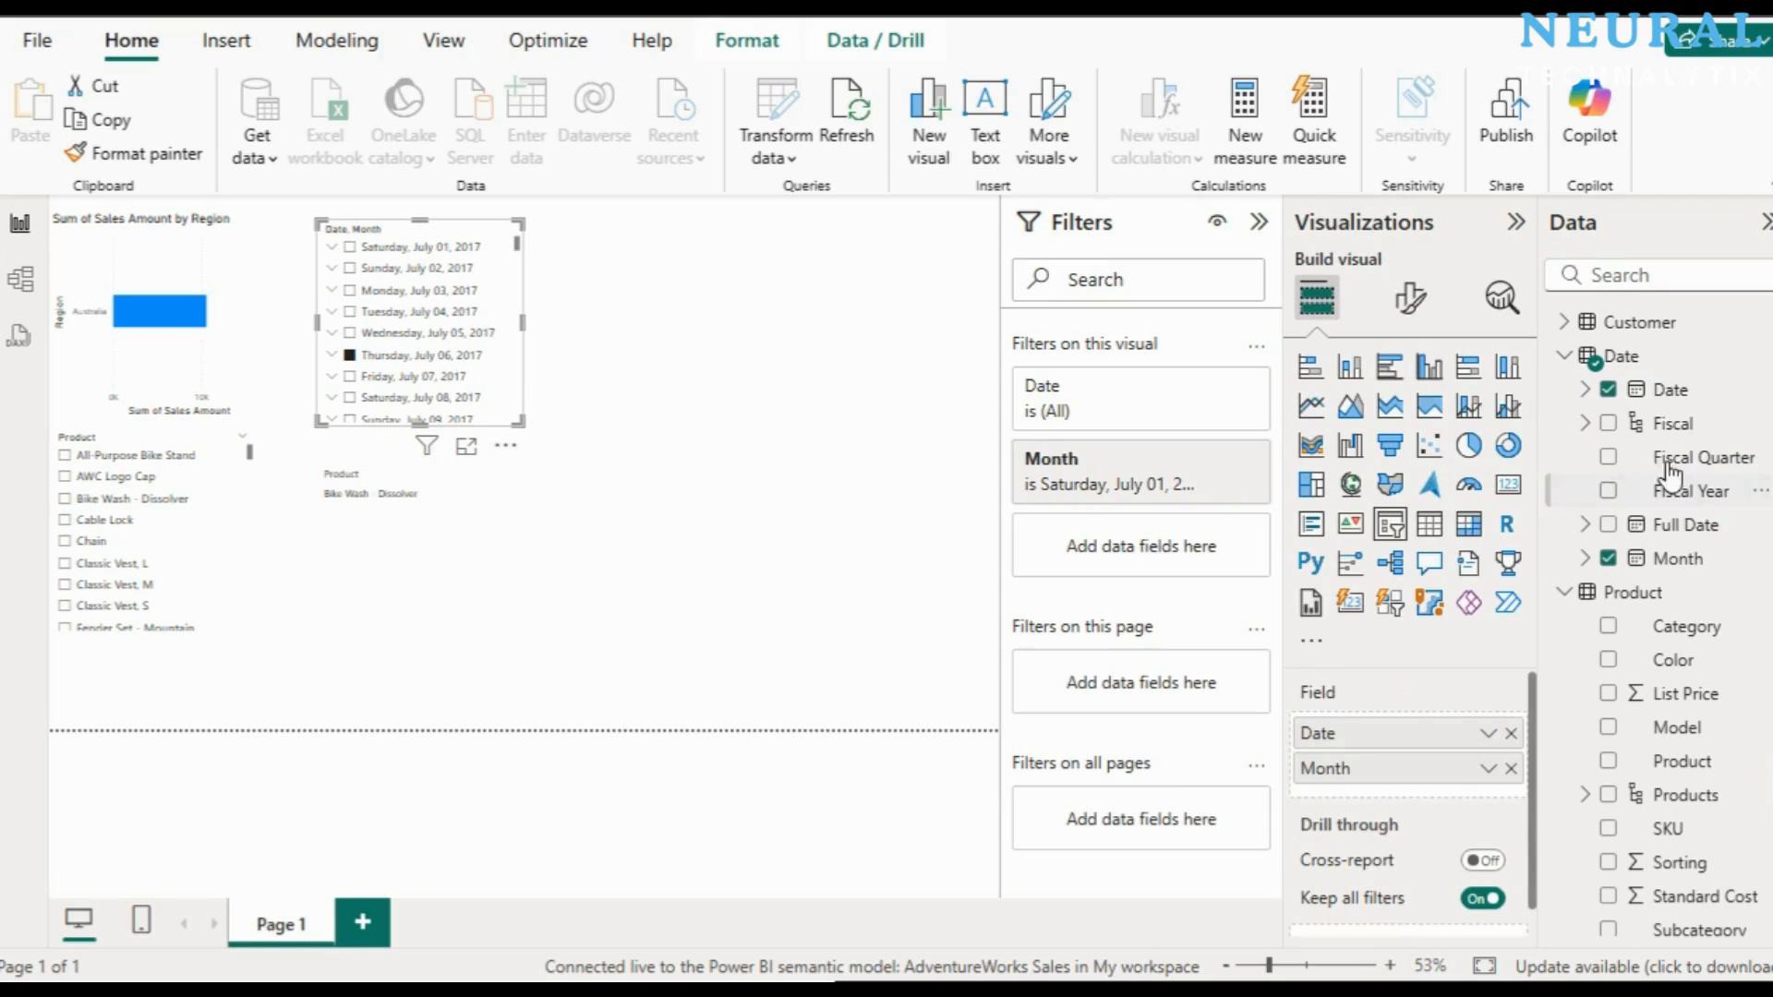
{"action": "left_click_drag", "start_coordinate": [1500, 784], "coordinate": [1422, 802]}
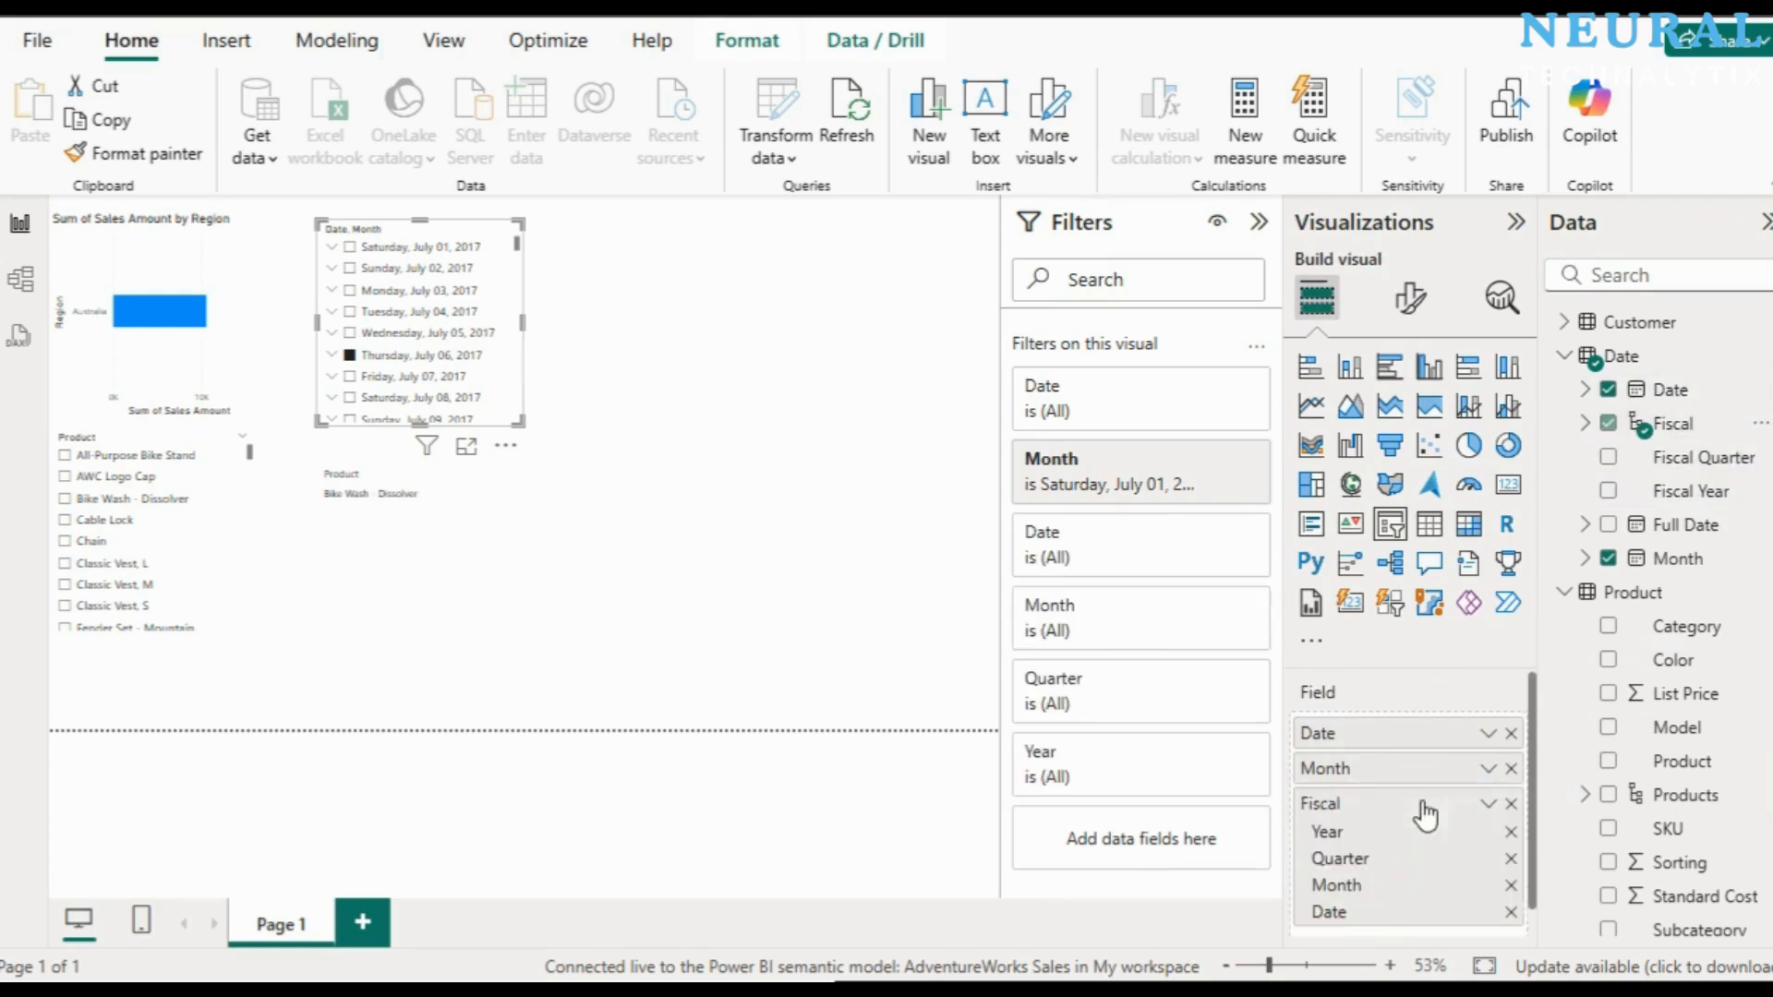
{"action": "left_click", "coordinate": [349, 356]}
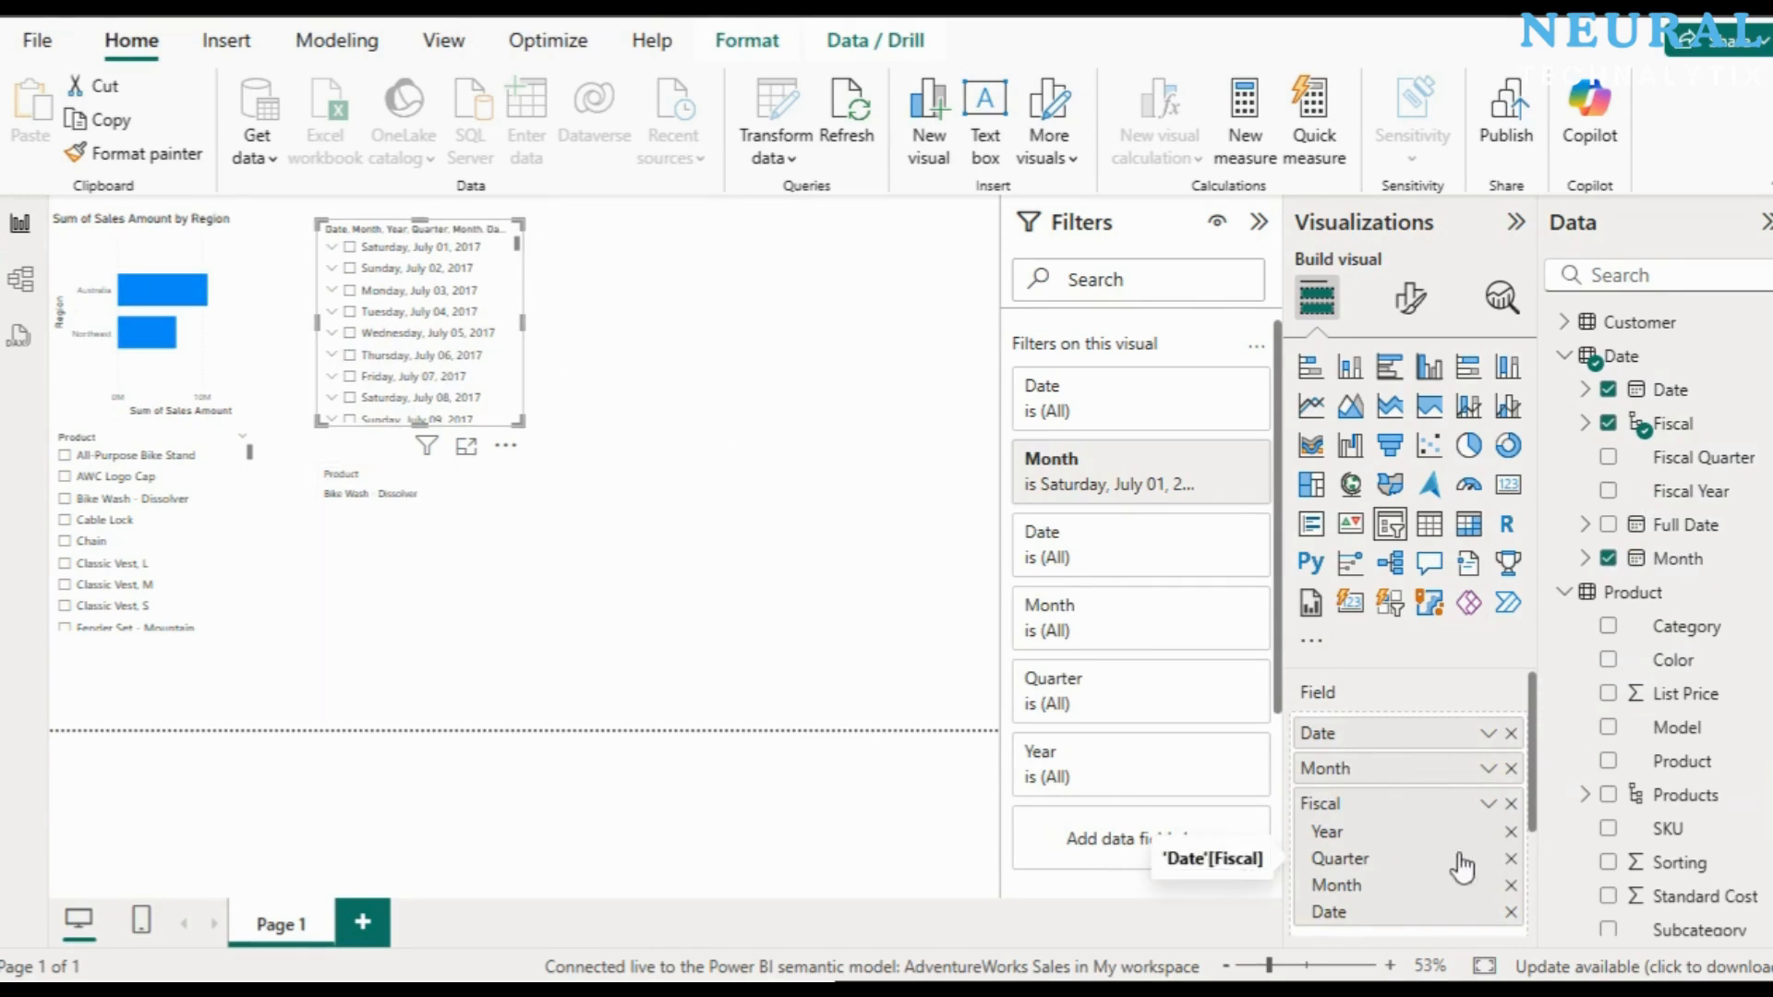
Step: Set the date slicer's style to Dropdown and open its list of dates
{"action": "left_click", "coordinate": [1409, 297]}
{"action": "left_click", "coordinate": [1492, 635]}
{"action": "left_click", "coordinate": [1403, 716]}
{"action": "left_click", "coordinate": [506, 250]}
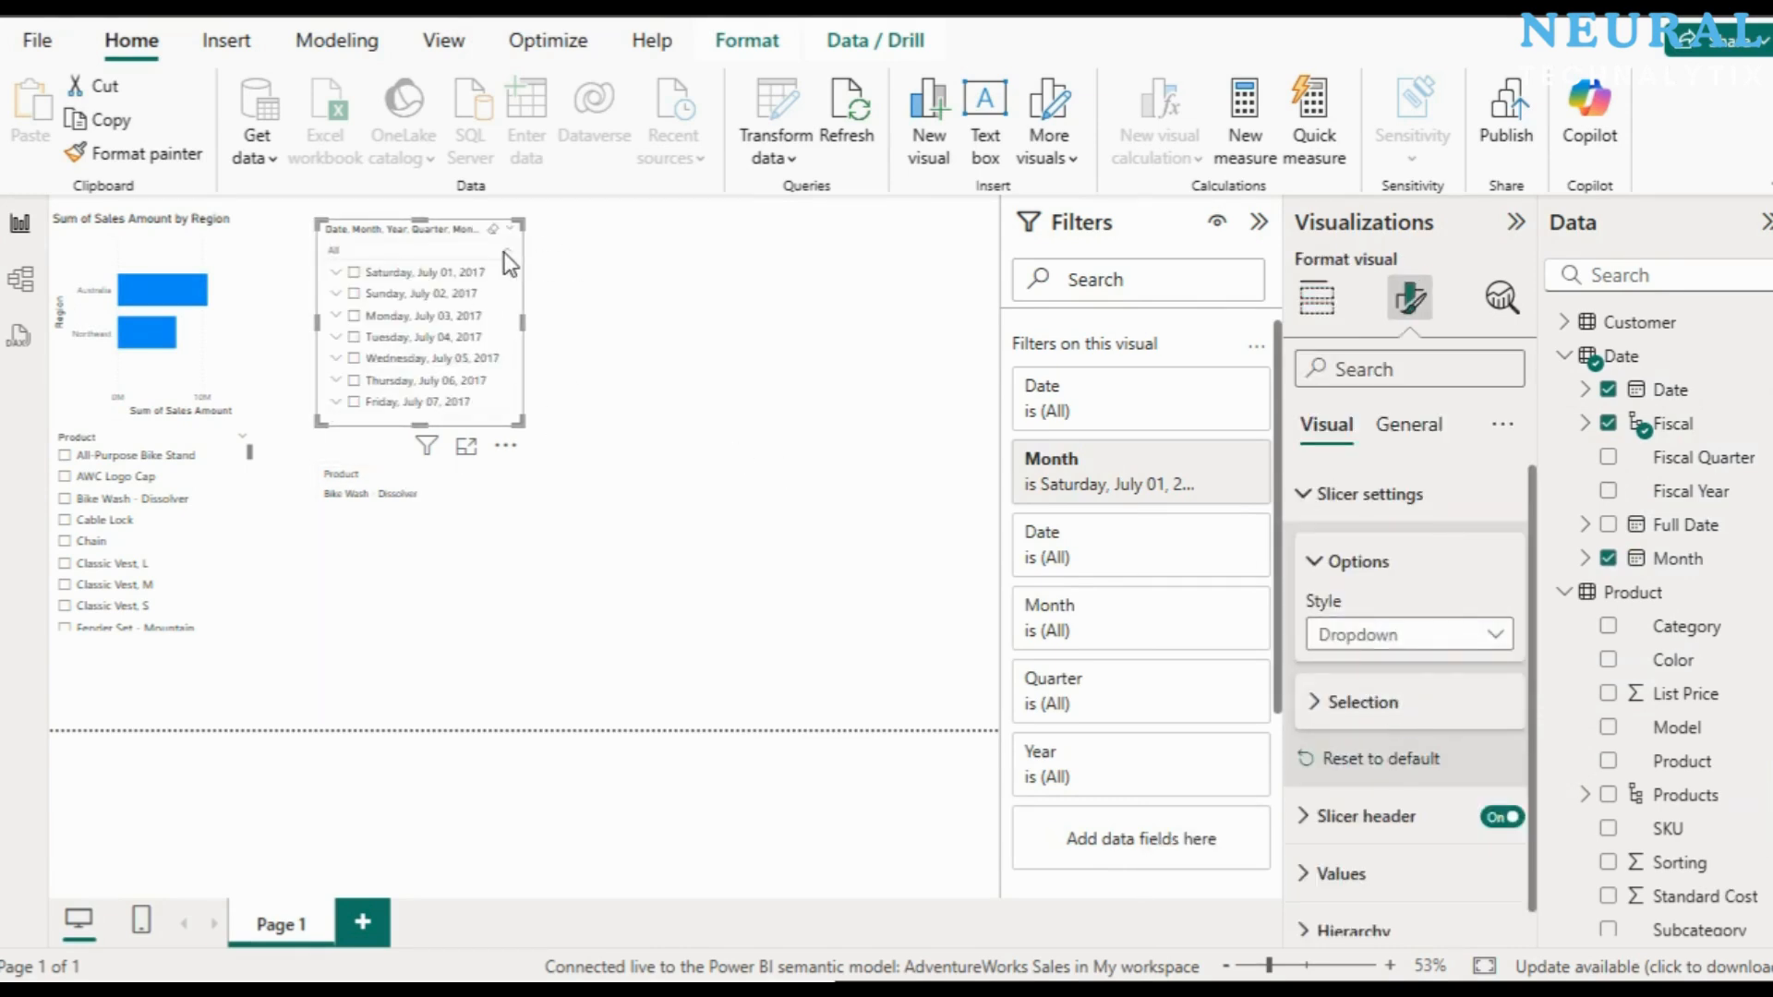
Step: Select Sunday, August 27, 2017 in the dropdown slicer, then try the neighbouring dates August 26 and August 28
{"action": "scroll", "coordinate": [367, 314], "scroll_direction": "down", "scroll_amount": 15}
{"action": "left_click", "coordinate": [354, 312]}
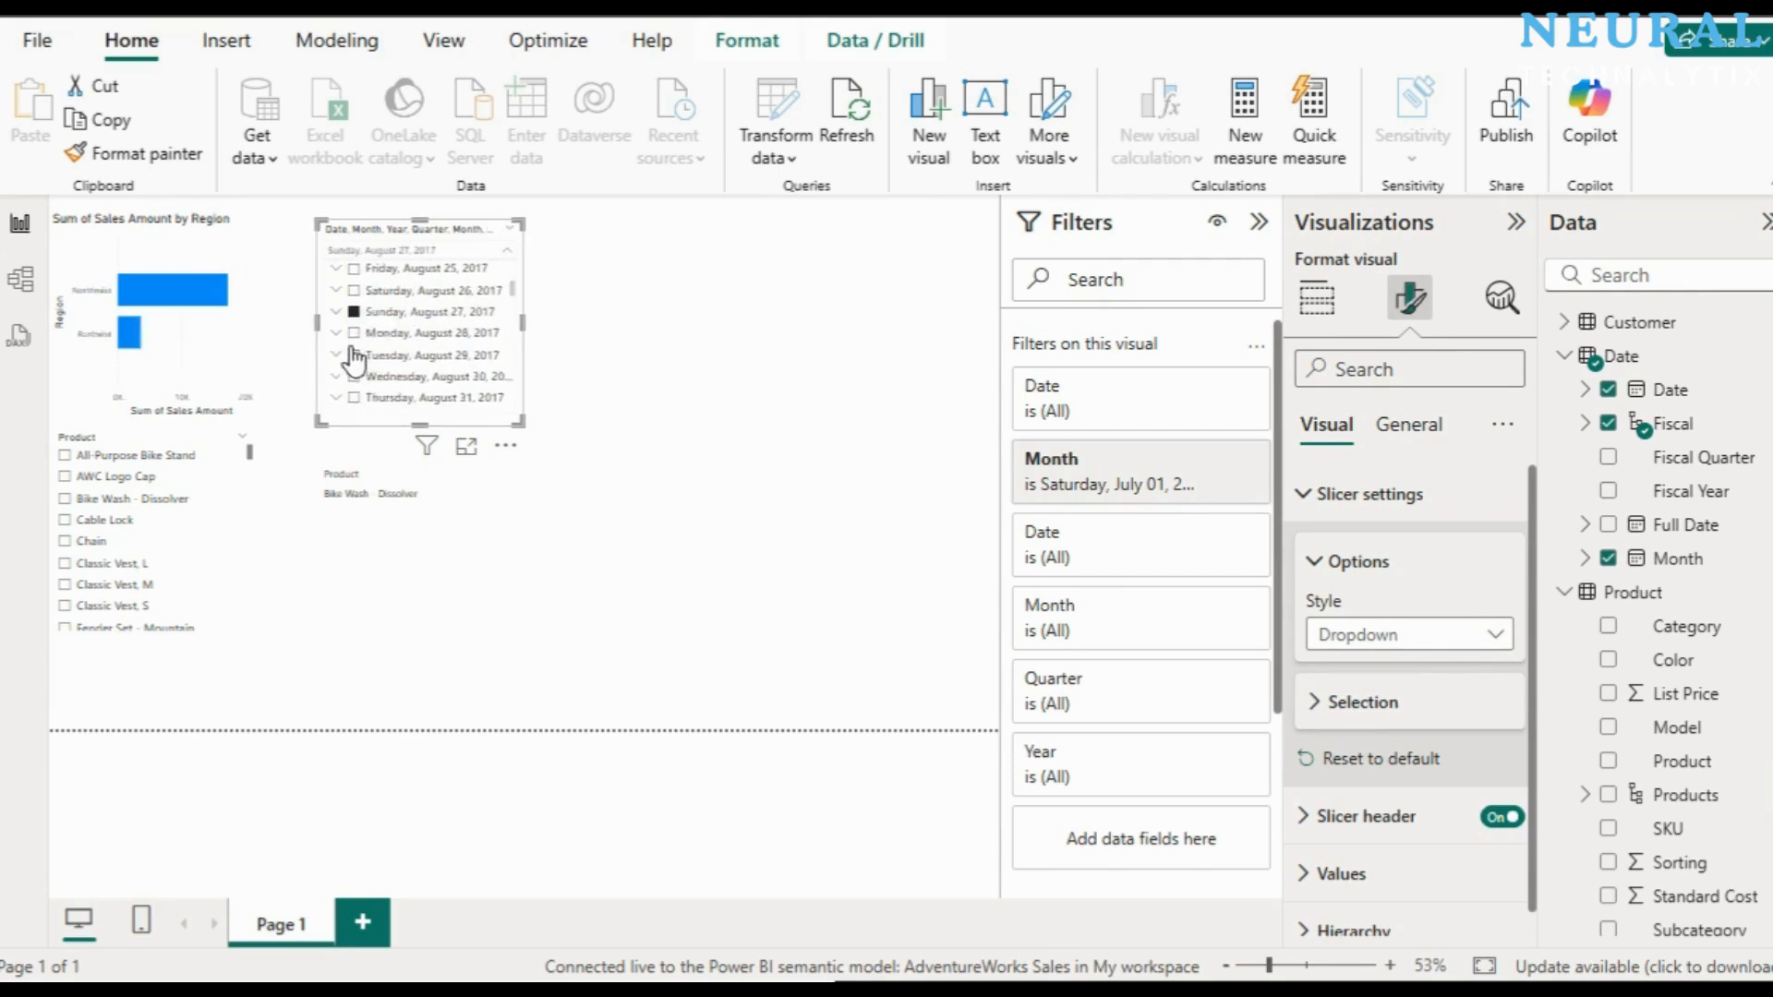
{"action": "left_click", "coordinate": [354, 290]}
{"action": "left_click", "coordinate": [369, 332]}
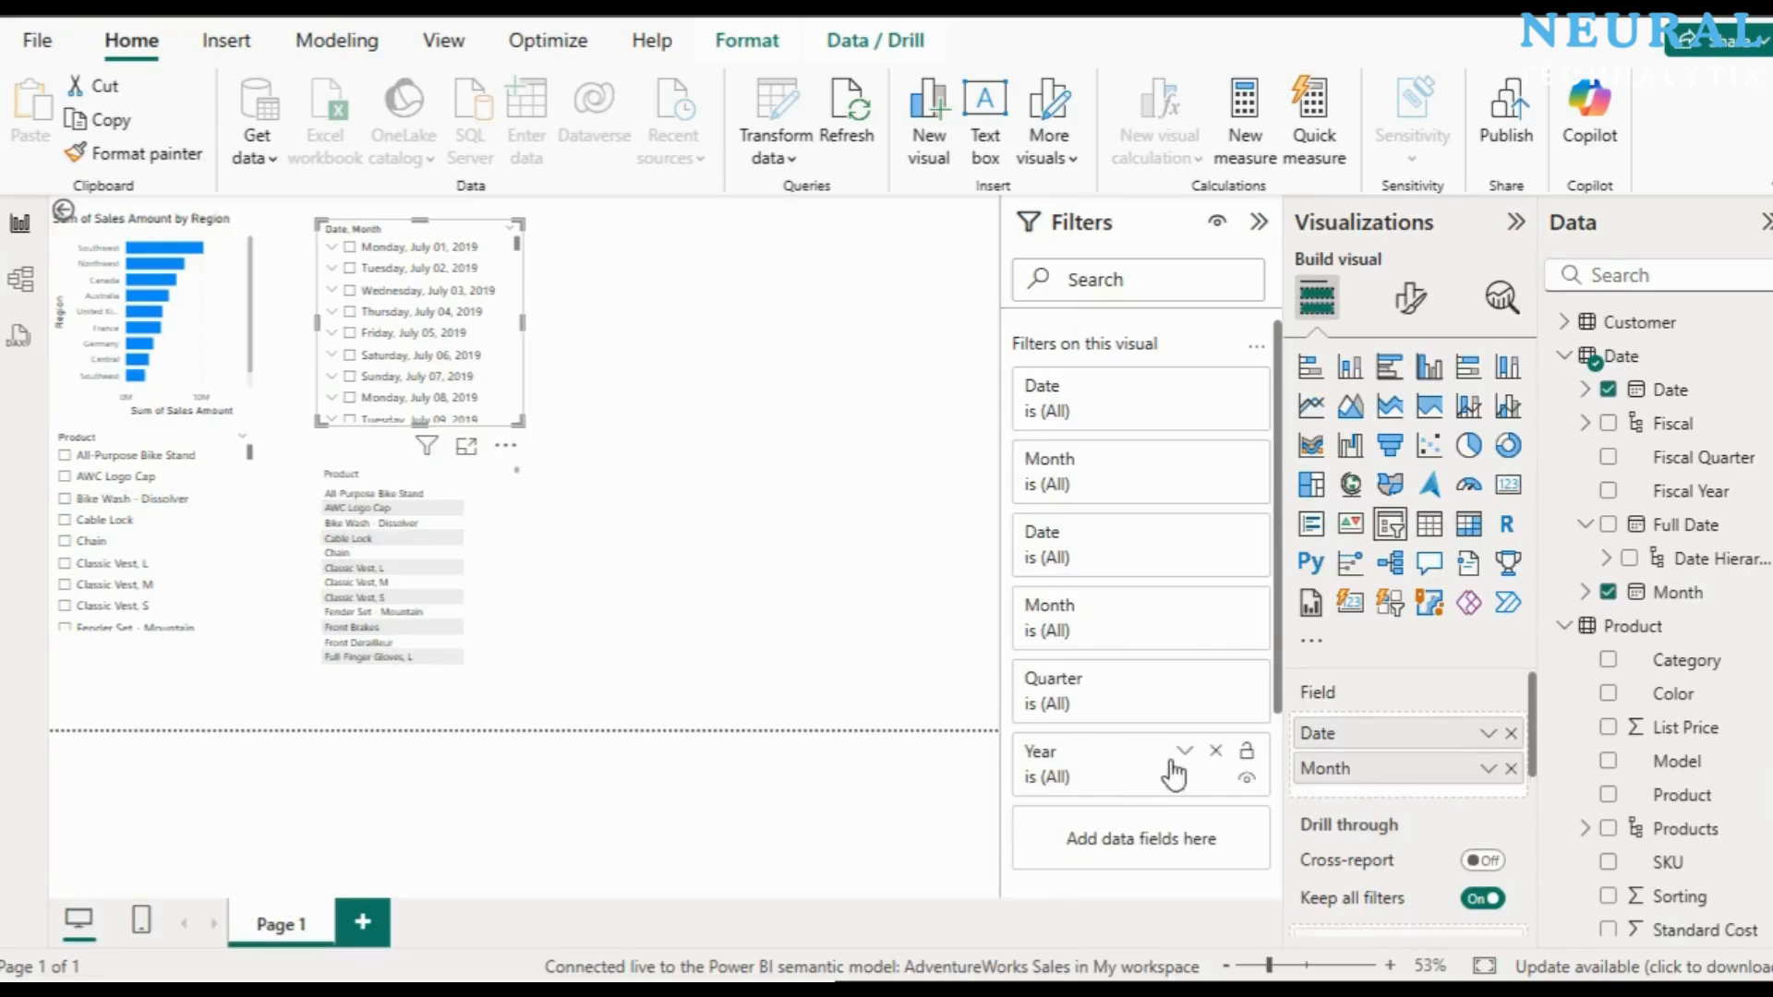
Step: View the product table in focus mode and return to the report page
{"action": "left_click", "coordinate": [598, 468]}
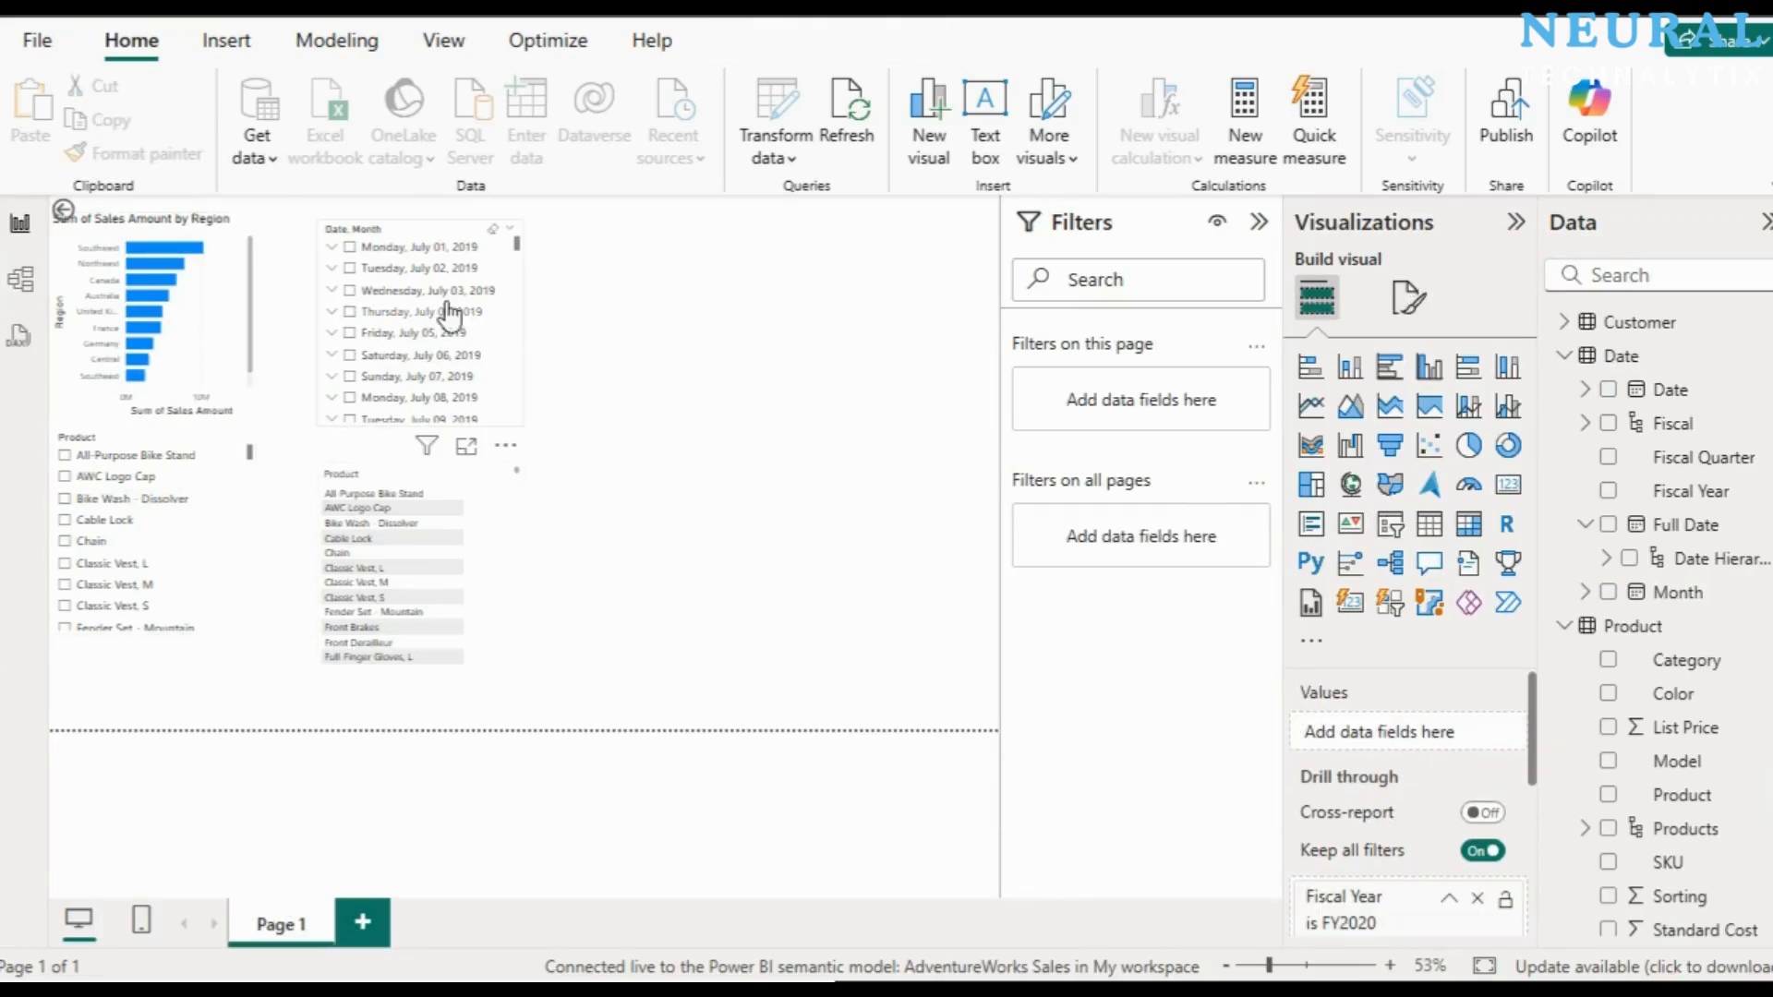
{"action": "left_click", "coordinate": [467, 446]}
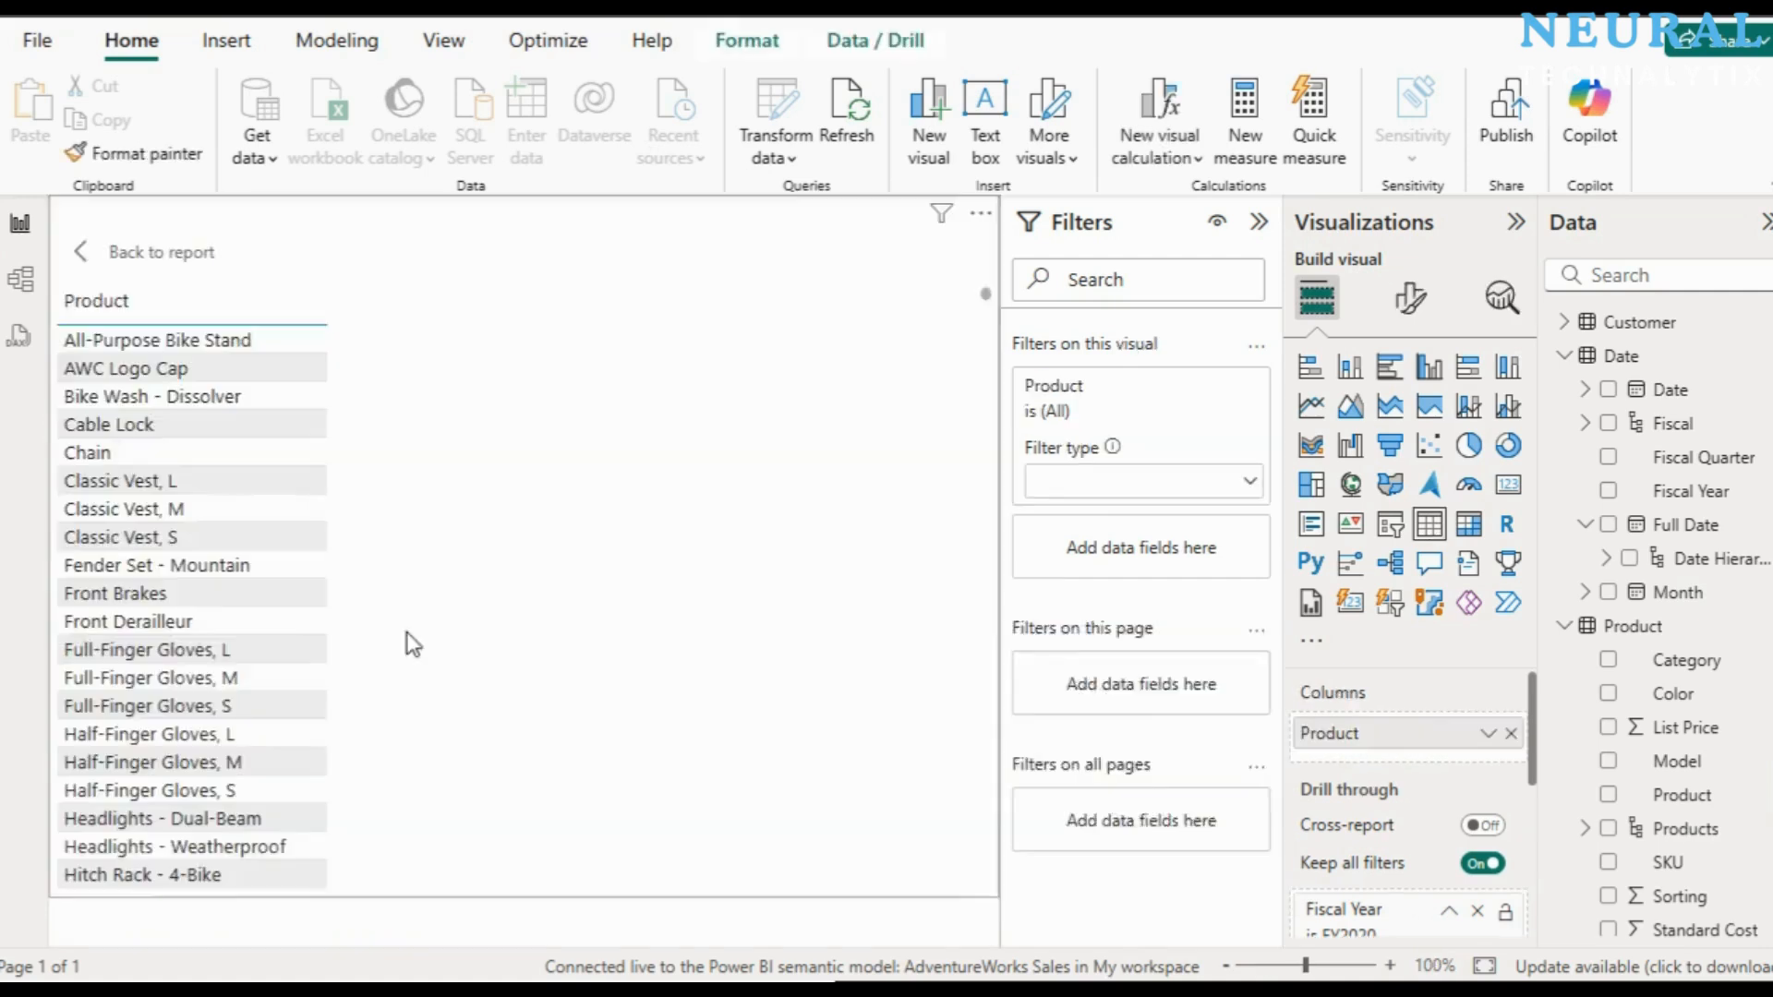
{"action": "left_click", "coordinate": [83, 250]}
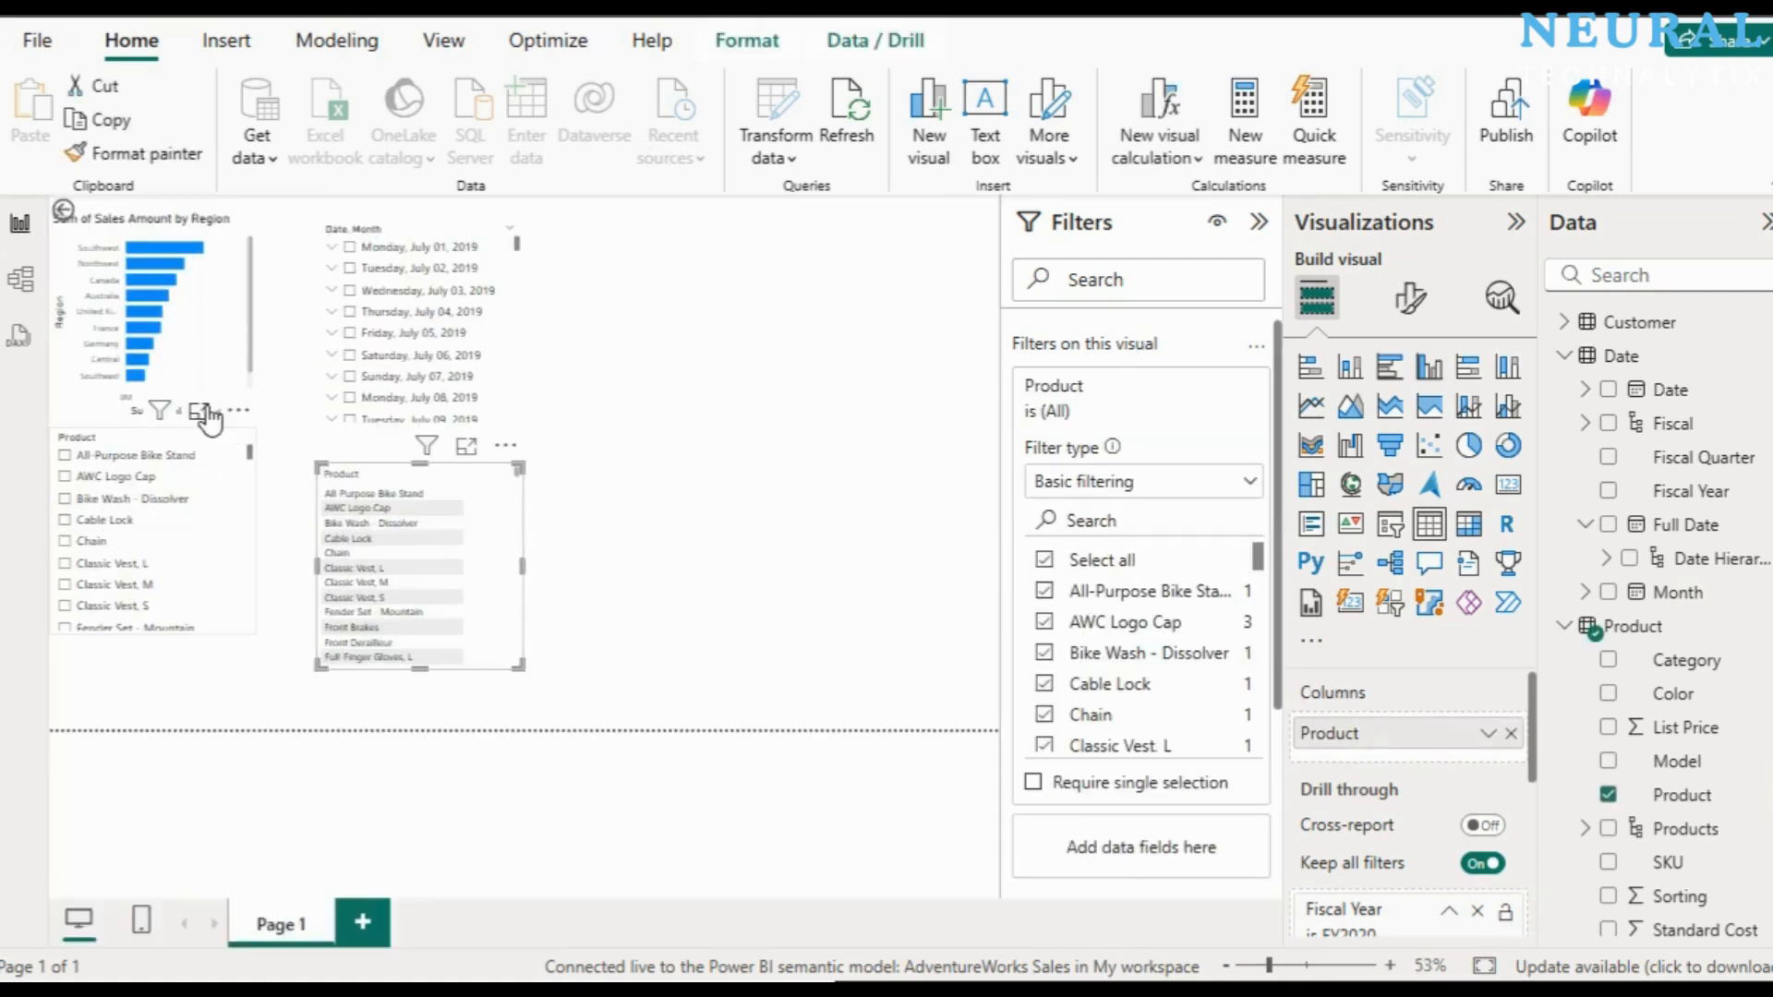
Step: Shift the Product slicer and the bar chart slightly down the page, and view the bar chart in focus mode before returning
{"action": "left_click", "coordinate": [198, 412]}
{"action": "left_click", "coordinate": [112, 266]}
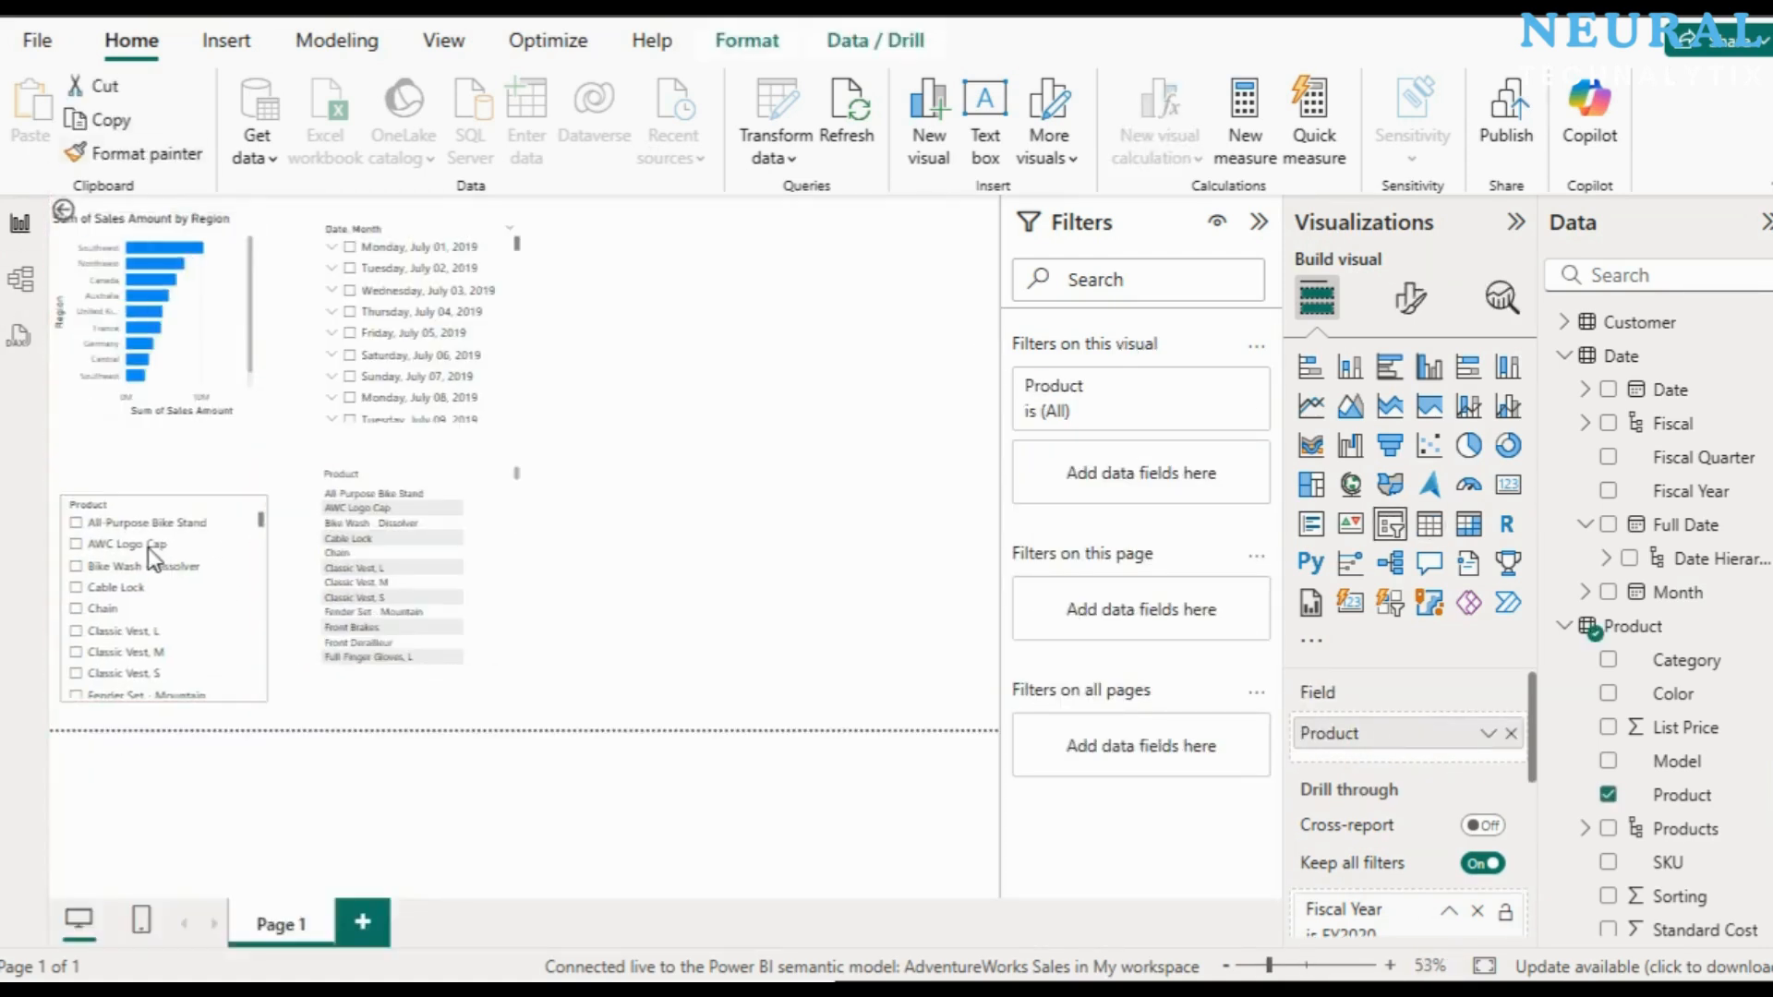
{"action": "left_click", "coordinate": [144, 362]}
{"action": "left_click", "coordinate": [198, 252]}
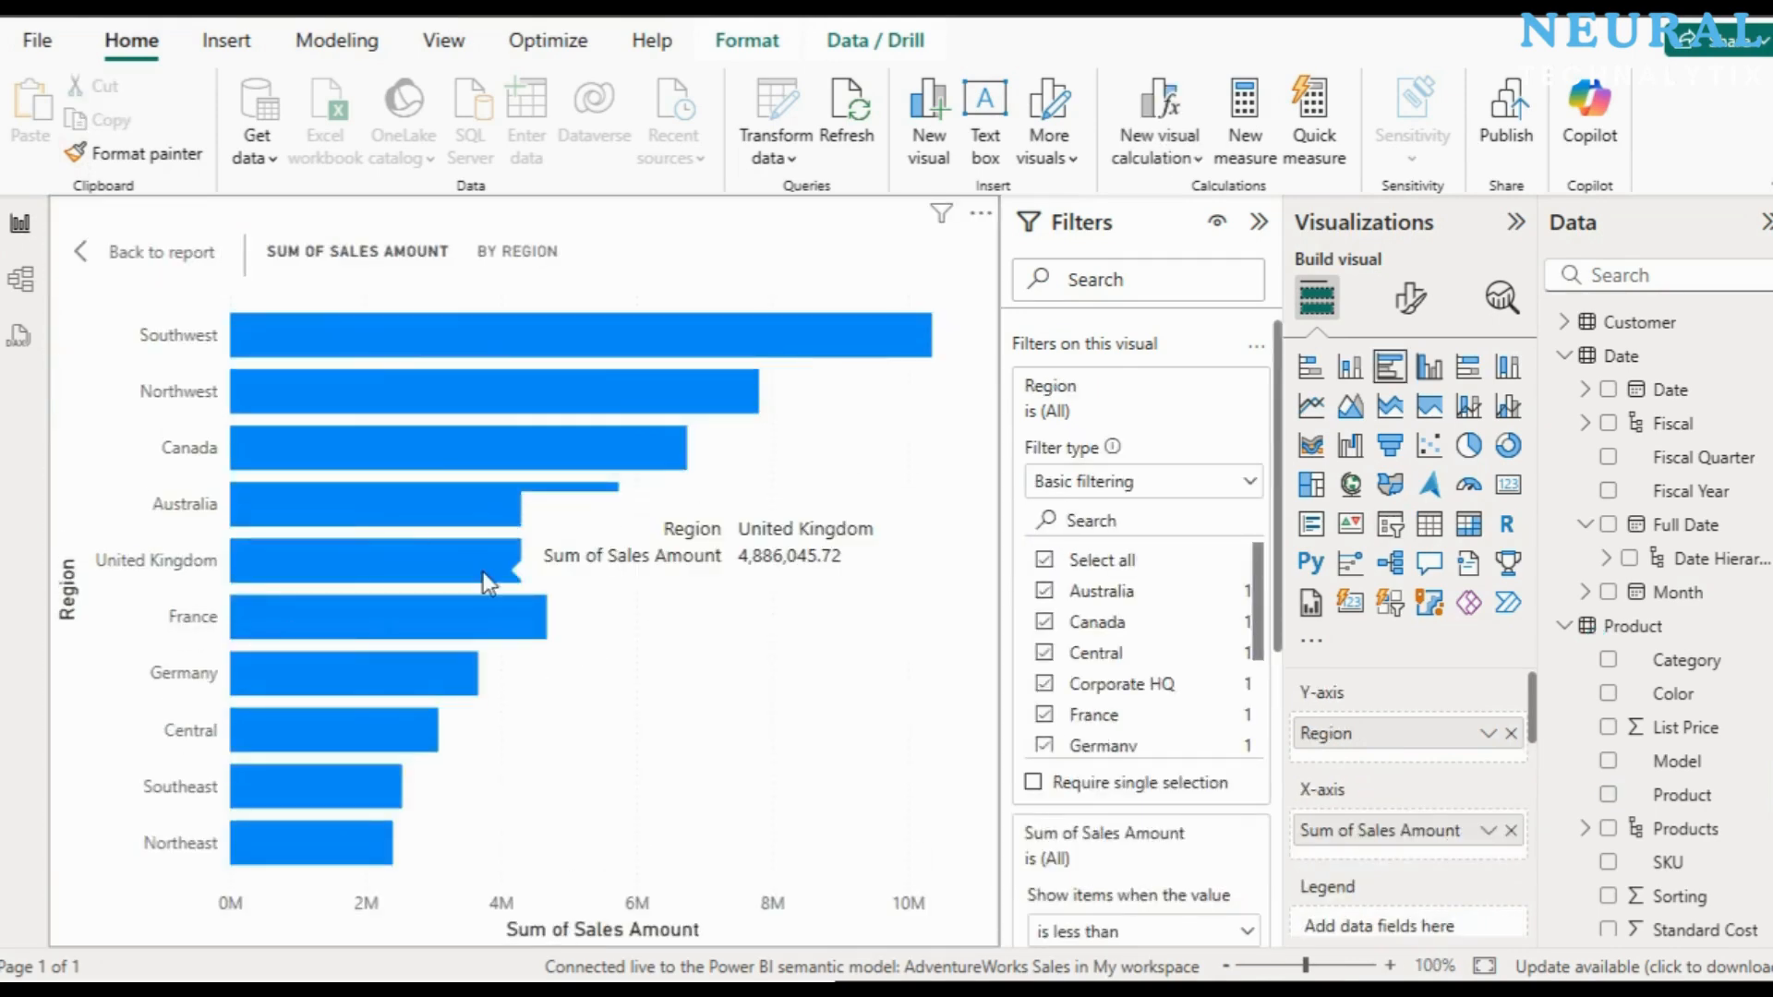
{"action": "left_click", "coordinate": [138, 251]}
Step: Nudge the Date, Month slicer and the product table away from the bar chart, and select Thursday, July 04, 2019 in the slicer
{"action": "left_click", "coordinate": [467, 308]}
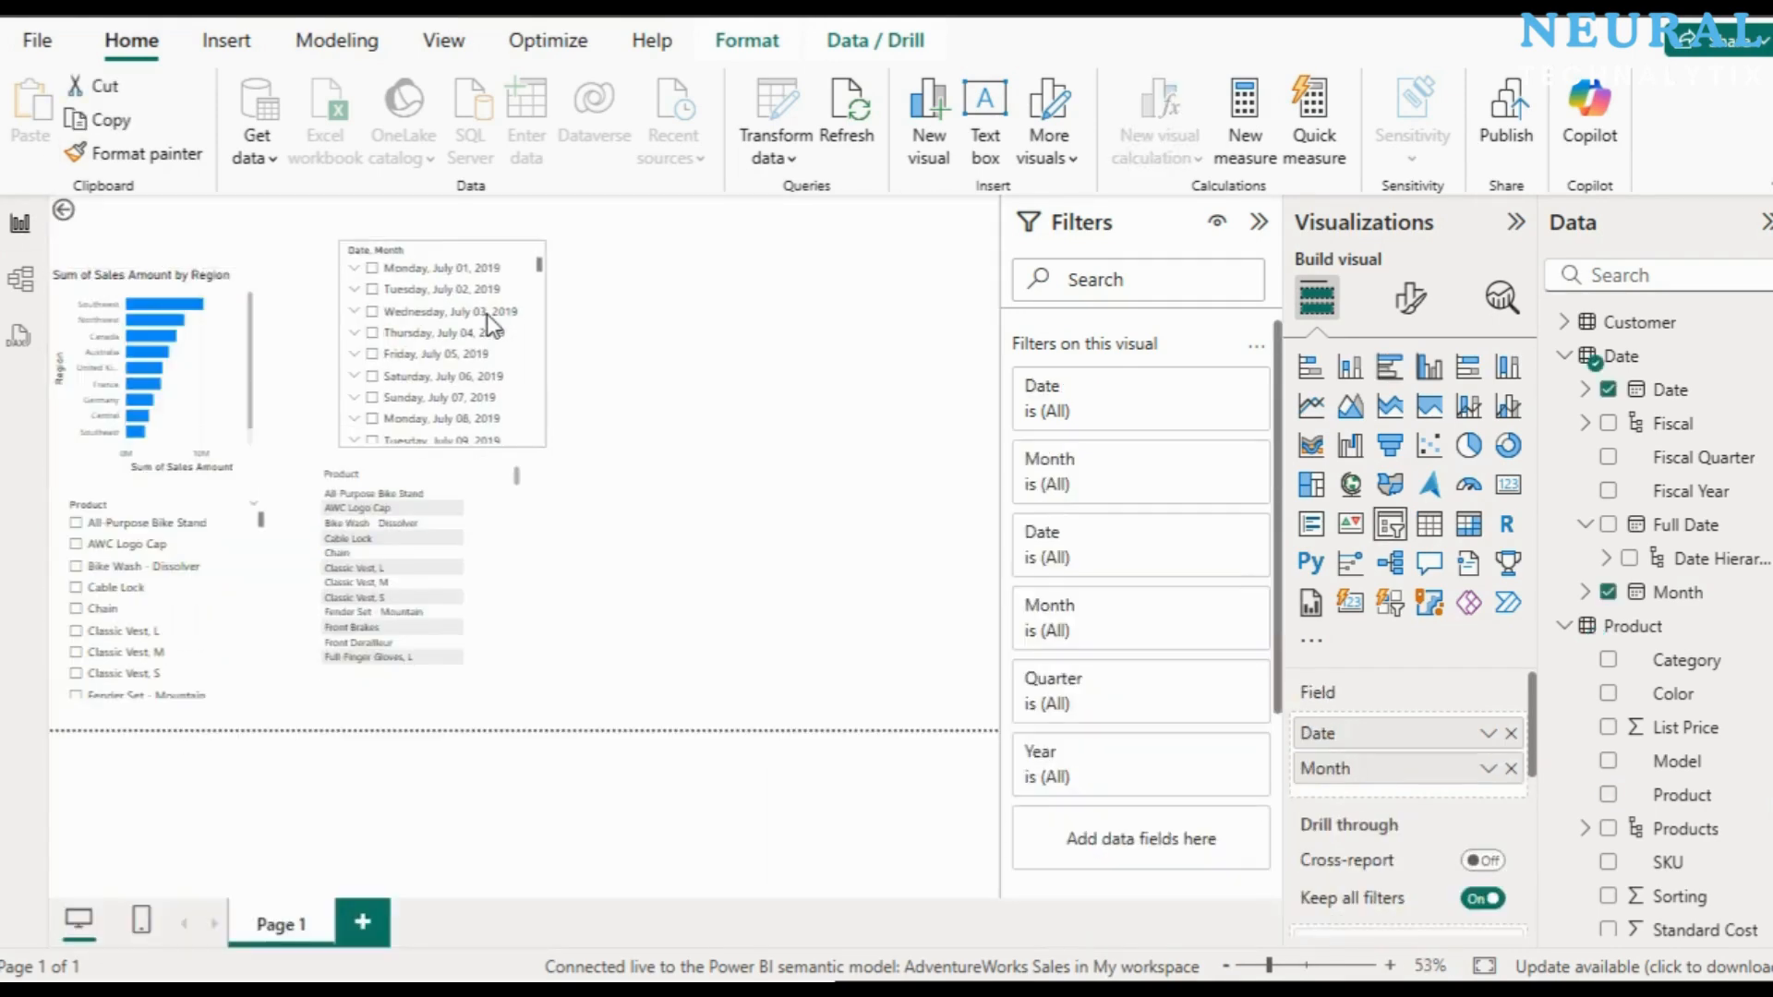
{"action": "left_click", "coordinate": [503, 552]}
{"action": "left_click", "coordinate": [495, 297]}
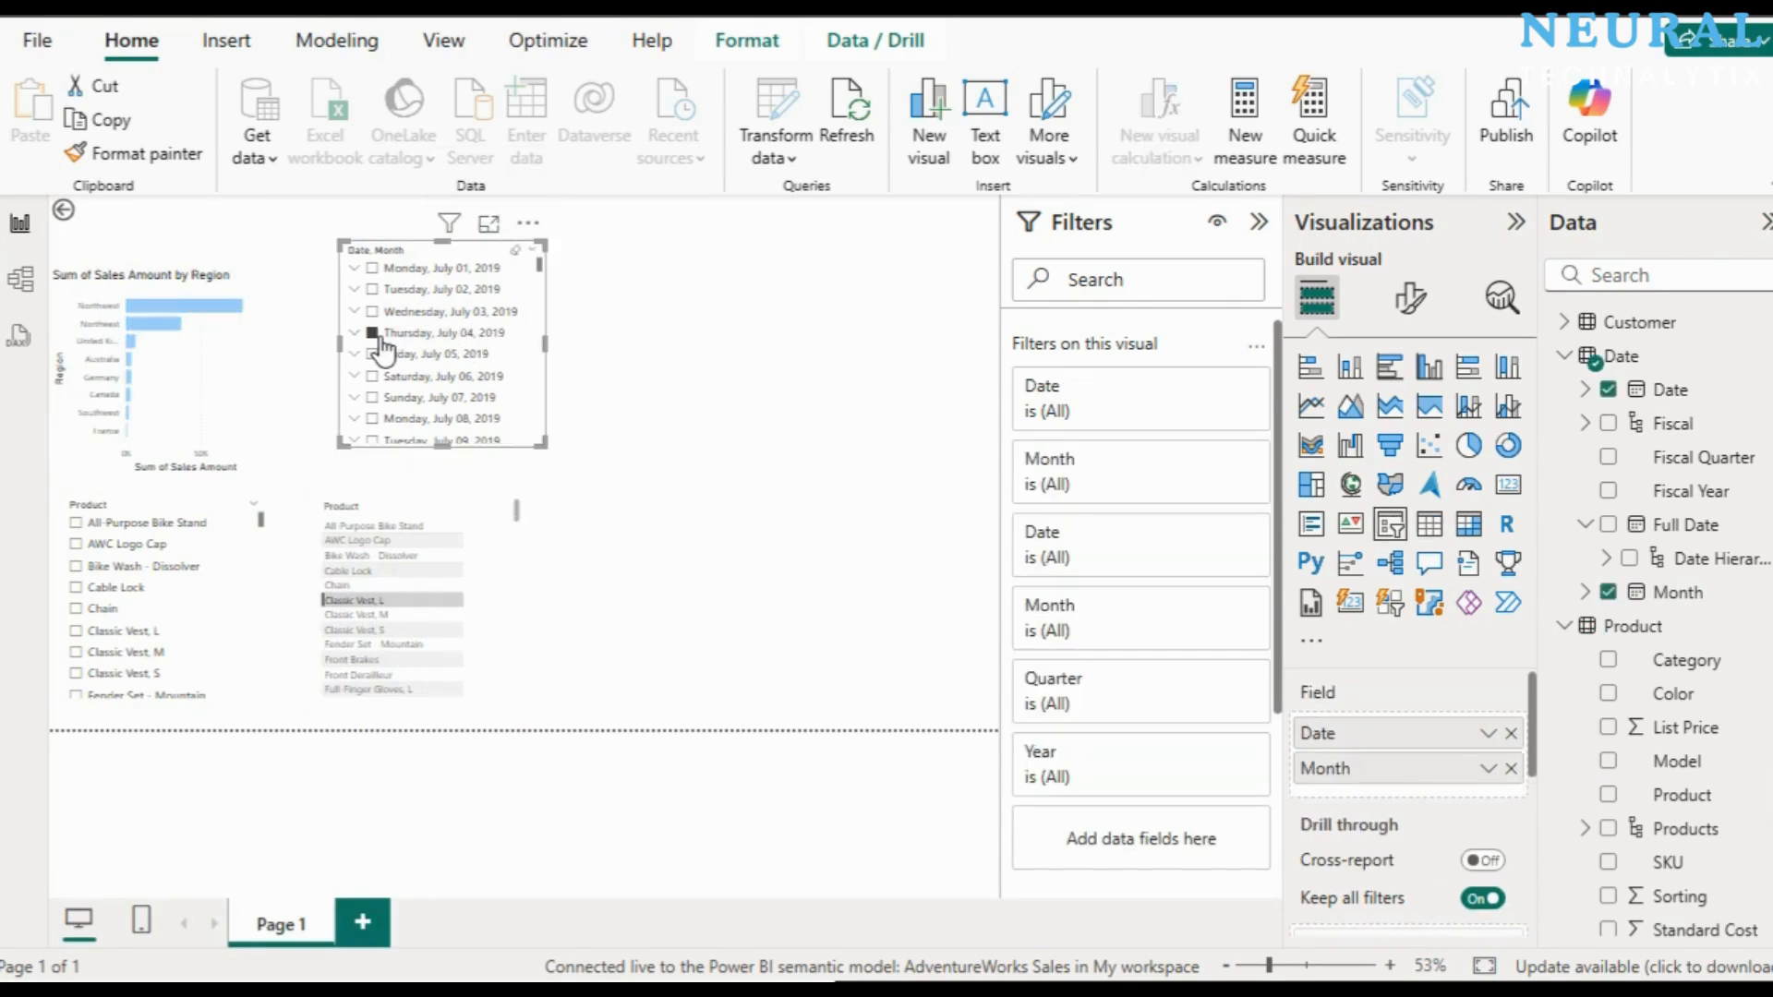
Step: Select Wednesday, July 10, 2019 with the Date, Month slicer in focus mode, and clear it back on the report page
{"action": "left_click", "coordinate": [483, 226]}
{"action": "left_click", "coordinate": [112, 700]}
{"action": "scroll", "coordinate": [115, 688], "scroll_direction": "down", "scroll_amount": 3}
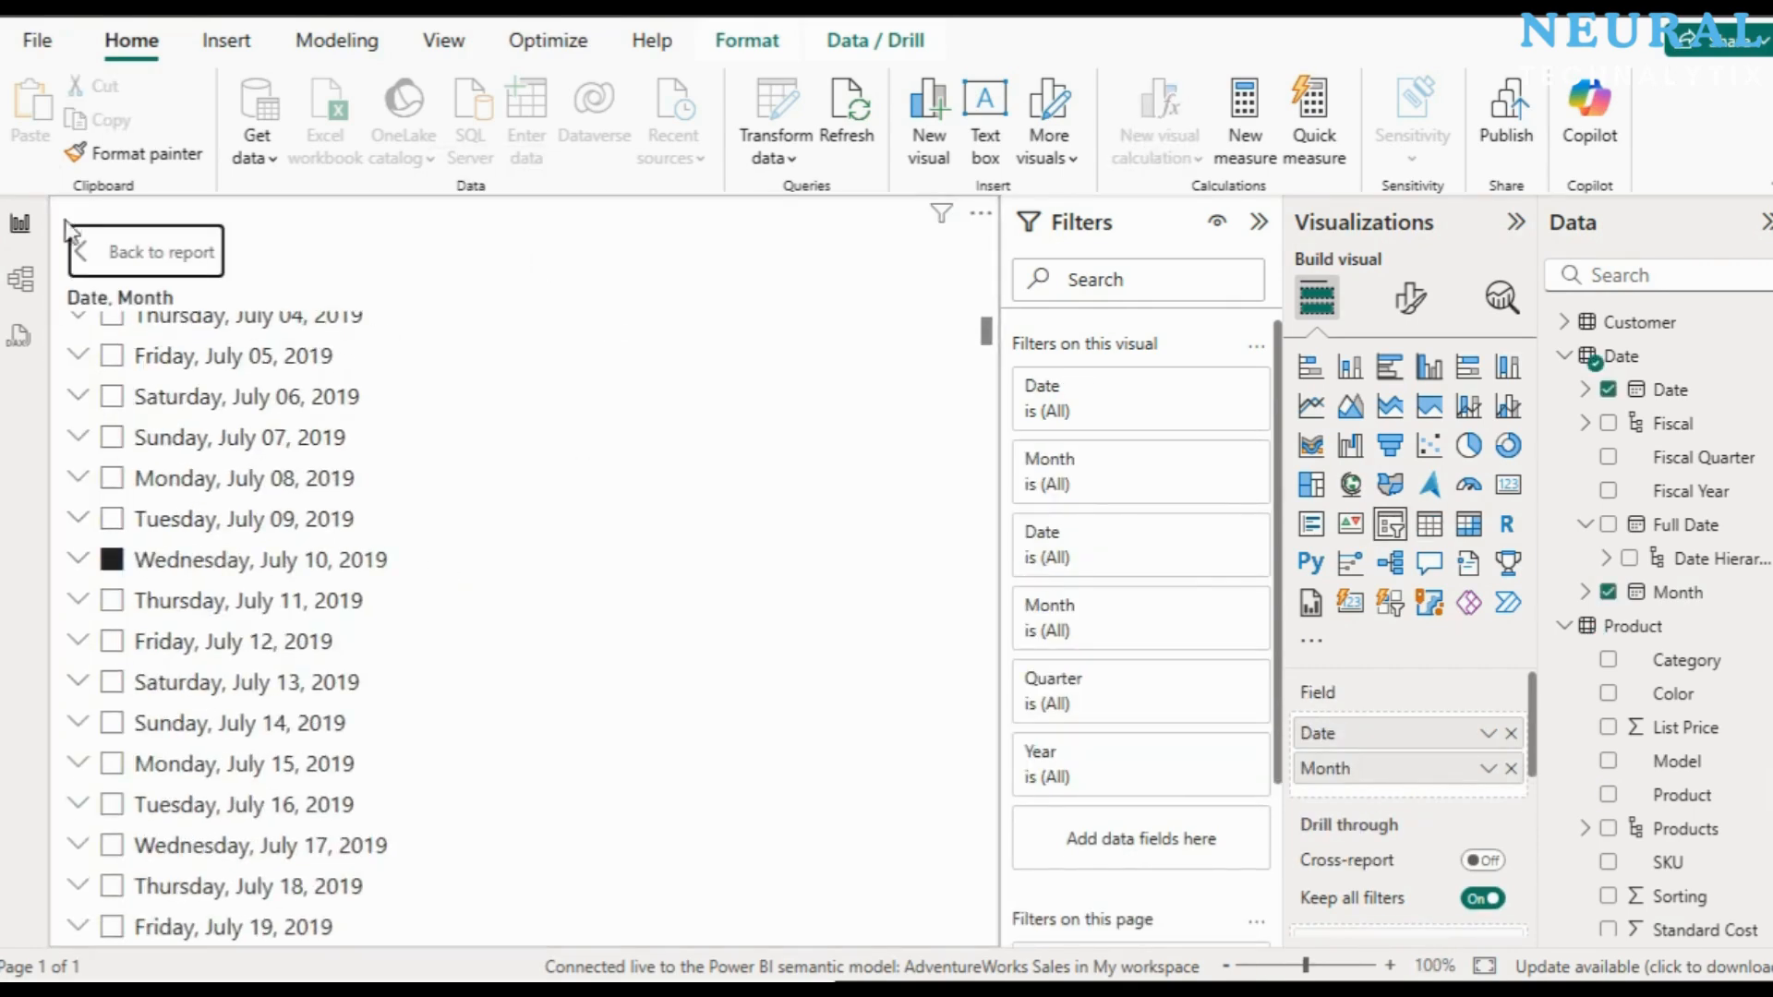
{"action": "left_click", "coordinate": [106, 250]}
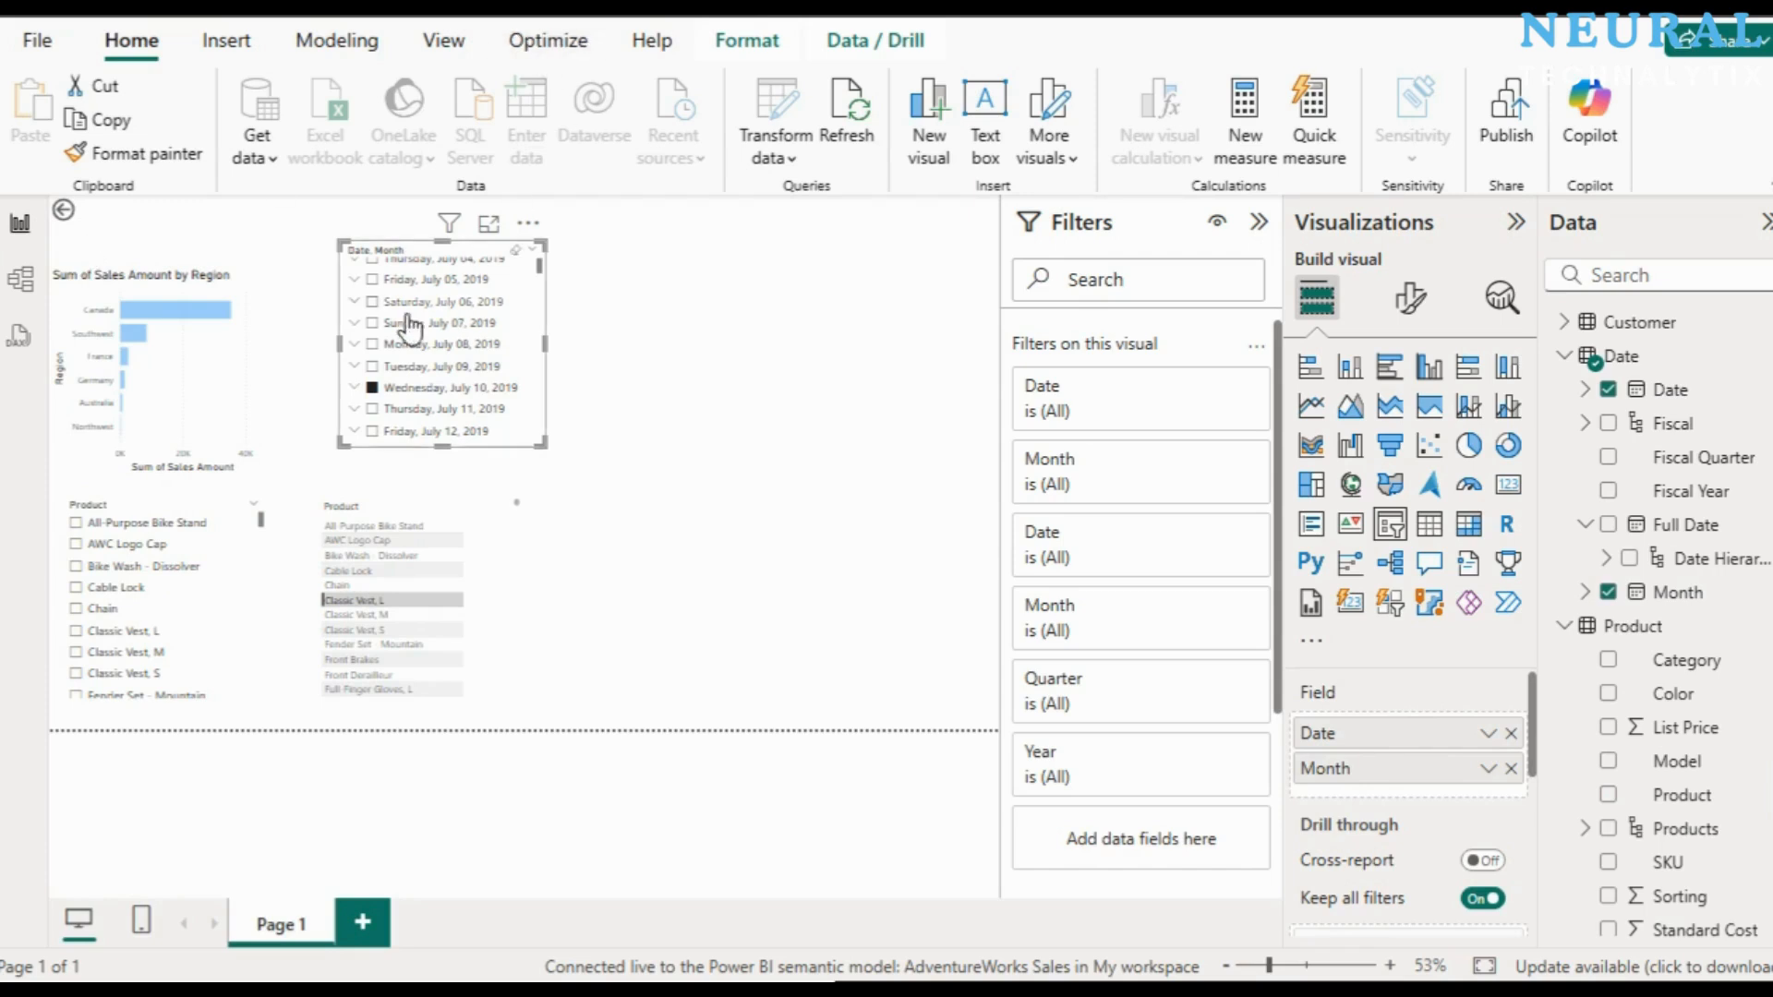
{"action": "left_click", "coordinate": [373, 388]}
Step: Look through the dates and products listed in the slicers and the product table alongside the bar chart
{"action": "scroll", "coordinate": [375, 356], "scroll_direction": "down", "scroll_amount": 10}
{"action": "scroll", "coordinate": [157, 616], "scroll_direction": "down", "scroll_amount": 5}
{"action": "scroll", "coordinate": [156, 617], "scroll_direction": "down", "scroll_amount": 5}
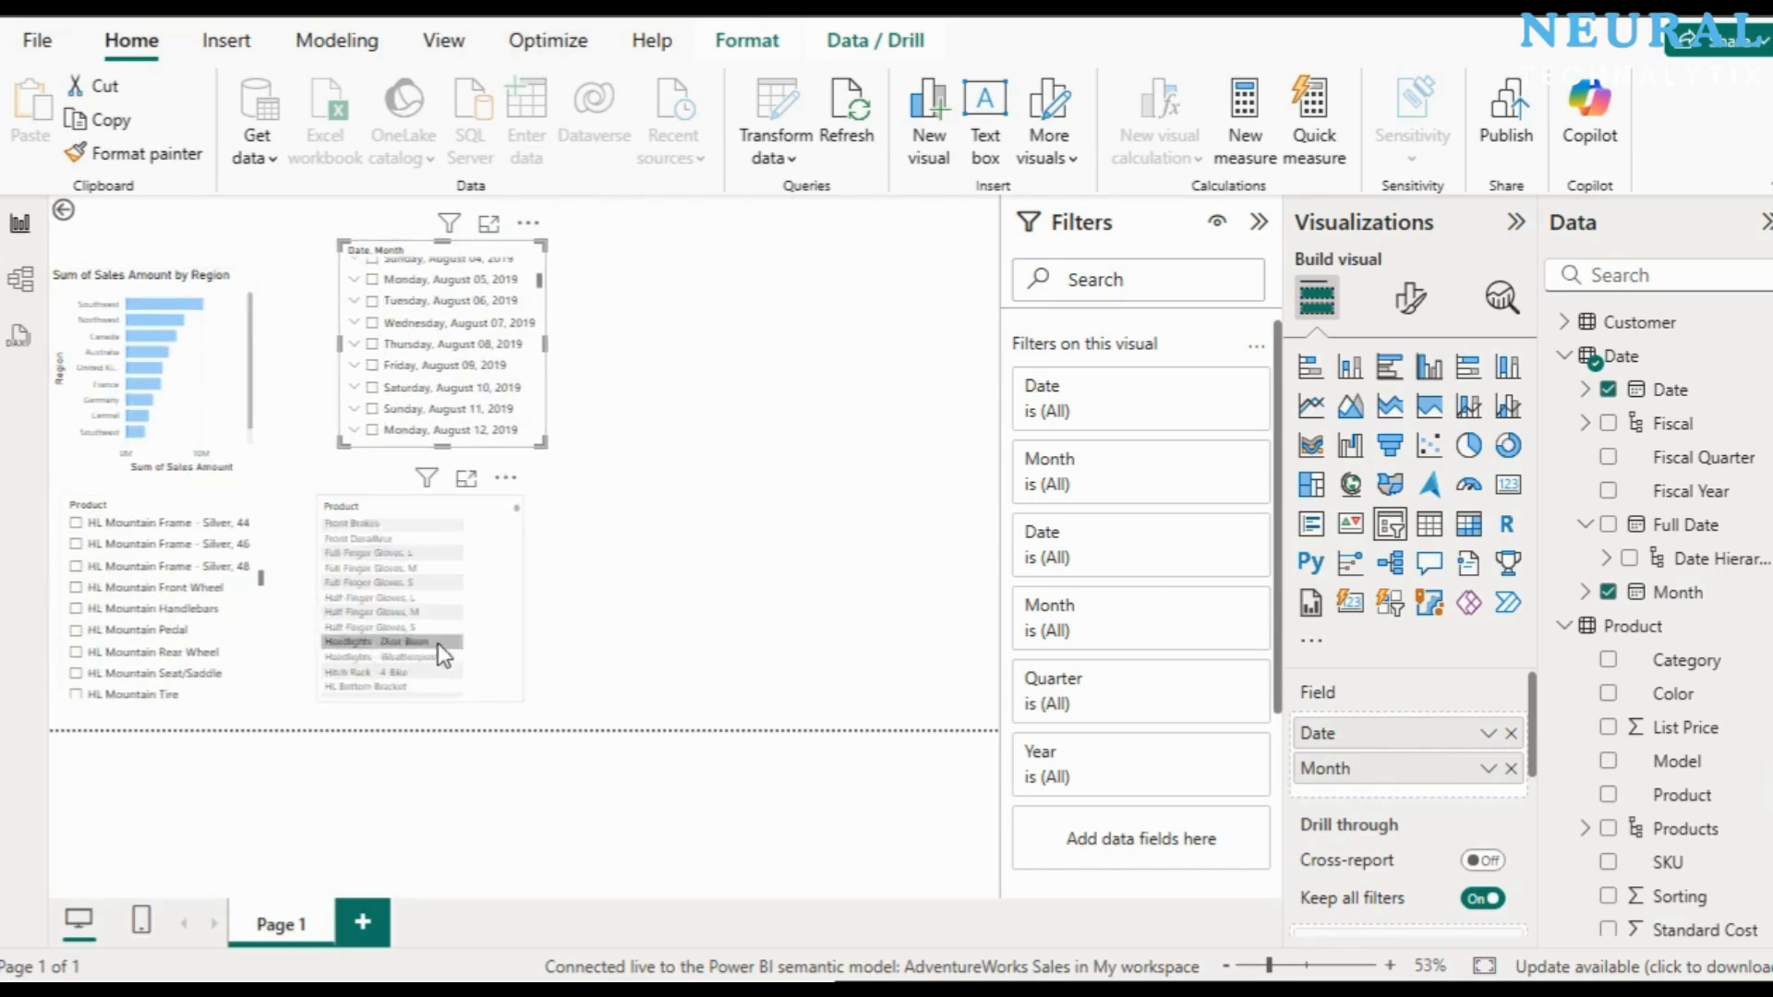
{"action": "left_click", "coordinate": [185, 387]}
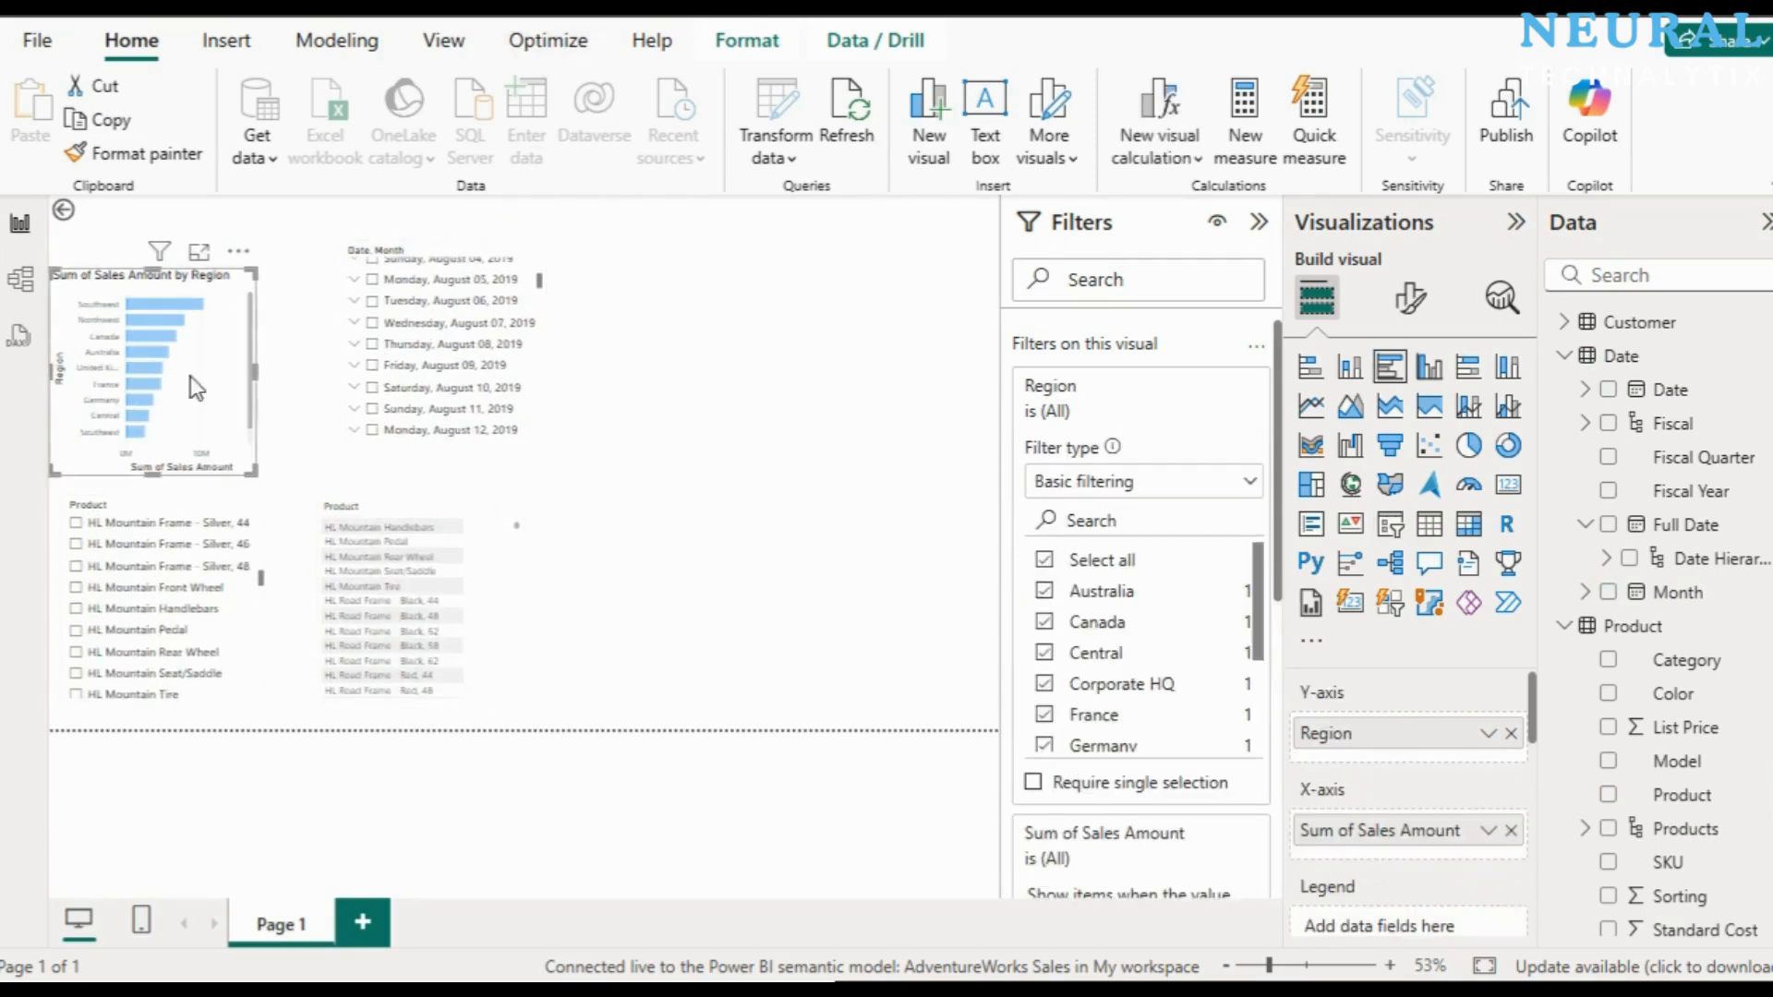
{"action": "scroll", "coordinate": [441, 356], "scroll_direction": "down", "scroll_amount": 10}
{"action": "scroll", "coordinate": [441, 356], "scroll_direction": "down", "scroll_amount": 15}
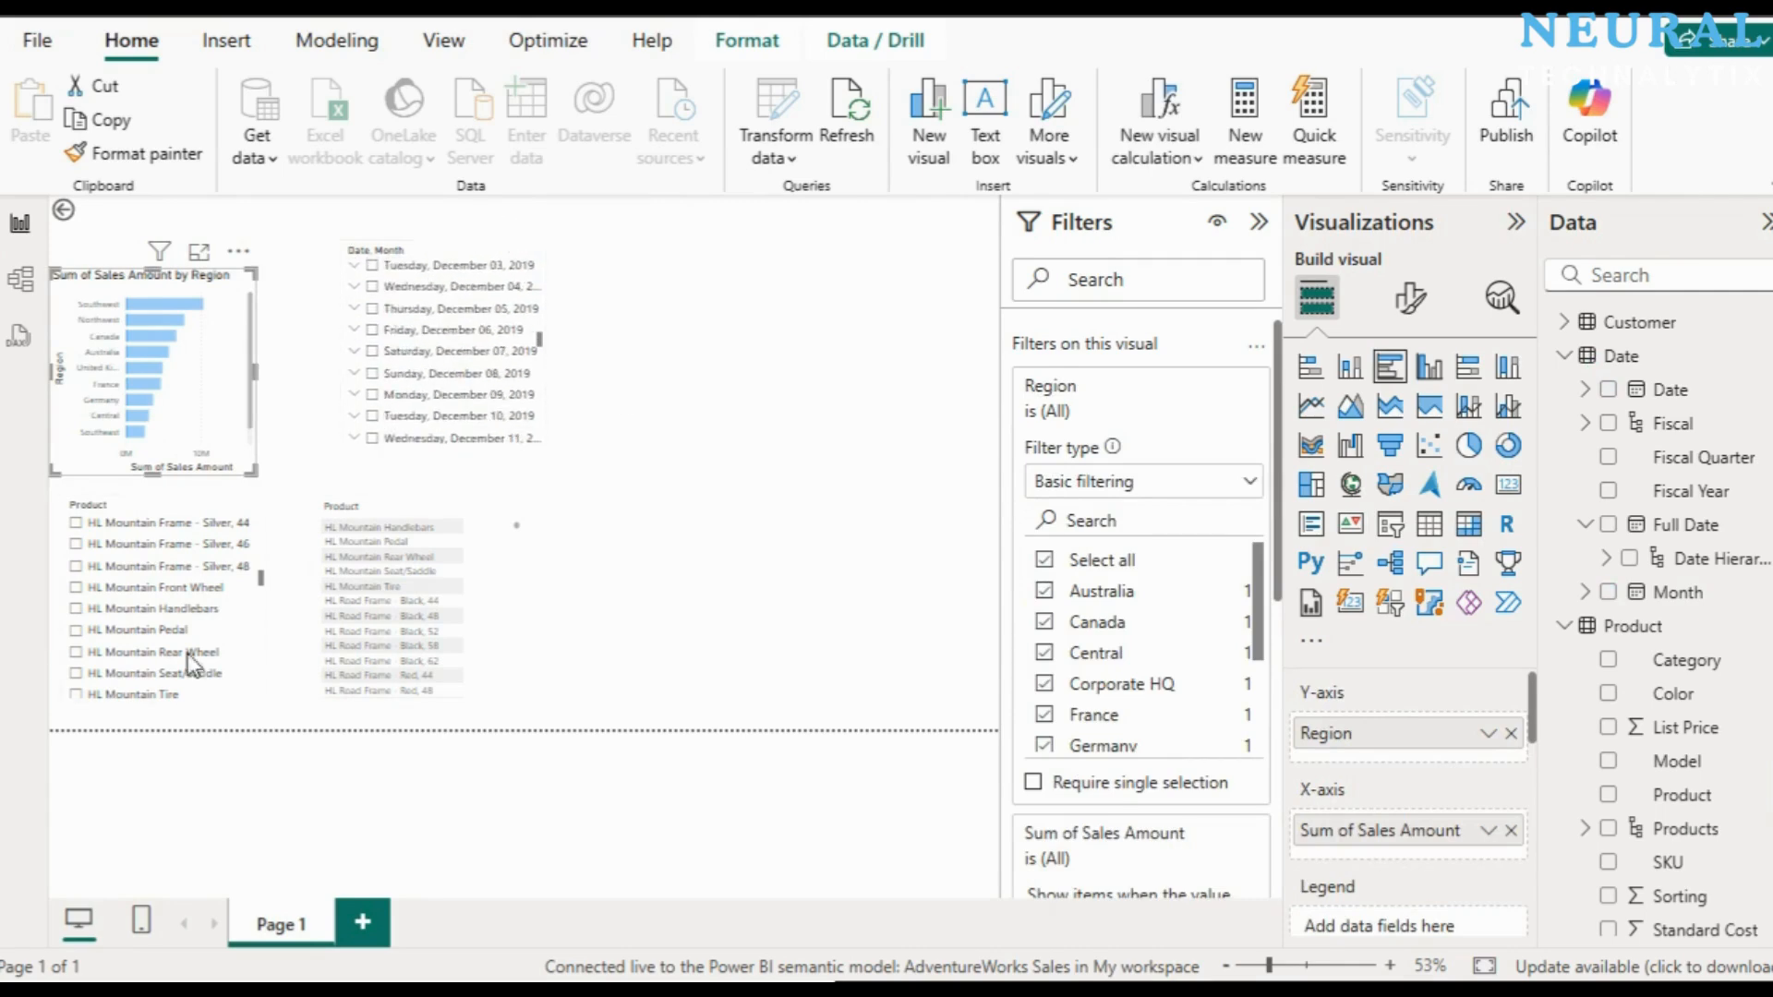
{"action": "scroll", "coordinate": [176, 617], "scroll_direction": "down", "scroll_amount": 5}
{"action": "scroll", "coordinate": [439, 602], "scroll_direction": "down", "scroll_amount": 5}
{"action": "scroll", "coordinate": [443, 602], "scroll_direction": "down", "scroll_amount": 3}
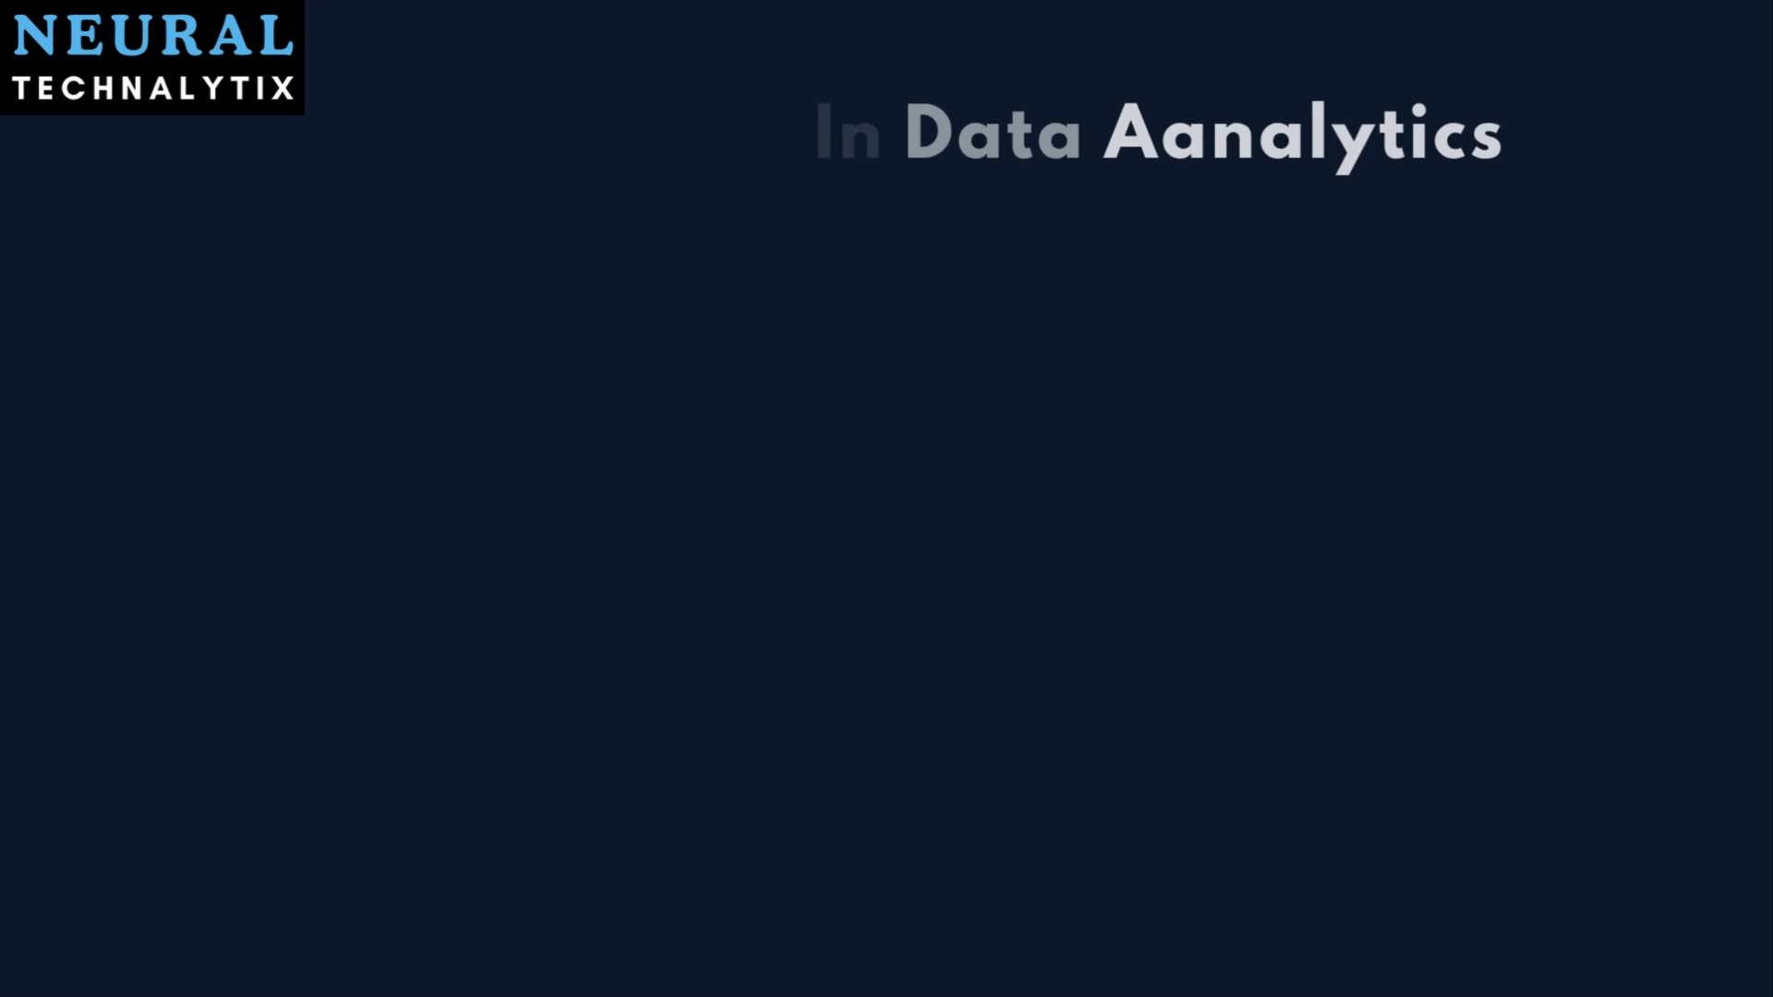